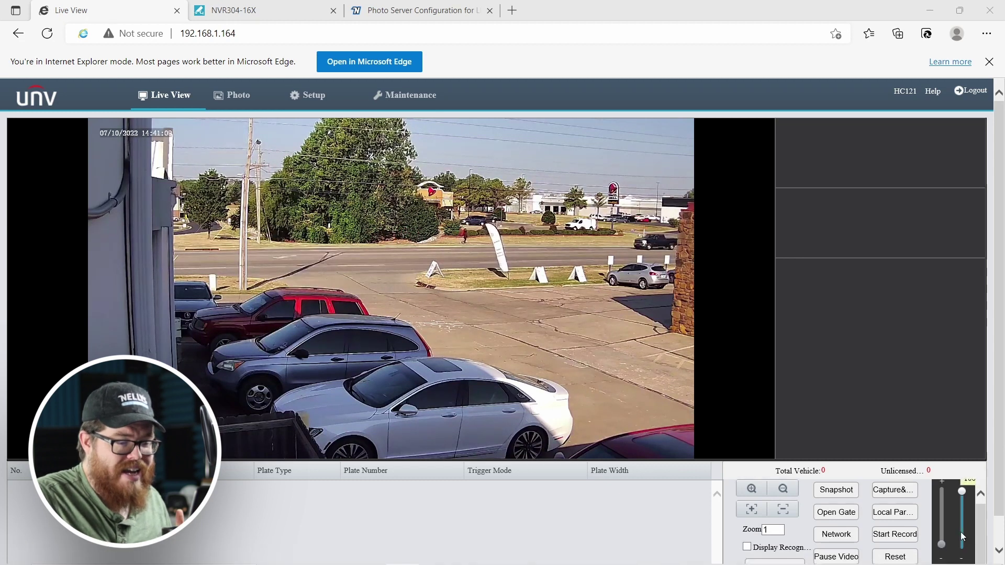
Scroll the camera's Live View page, then move to the NVR304-16X recorder's empty Live View.
scroll(833, 479, "down", 1)
scroll(577, 518, "up", 1)
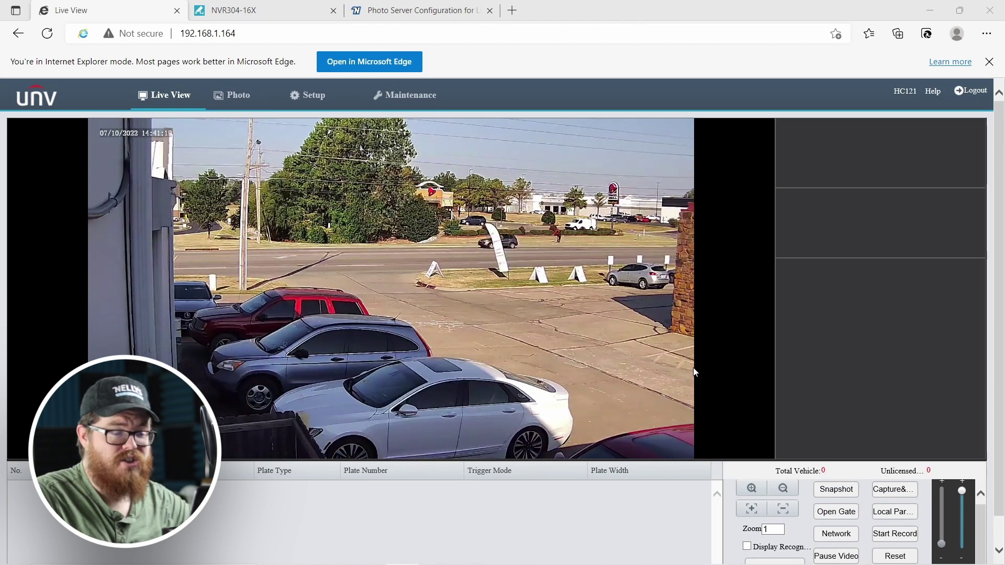
scroll(423, 476, "down", 1)
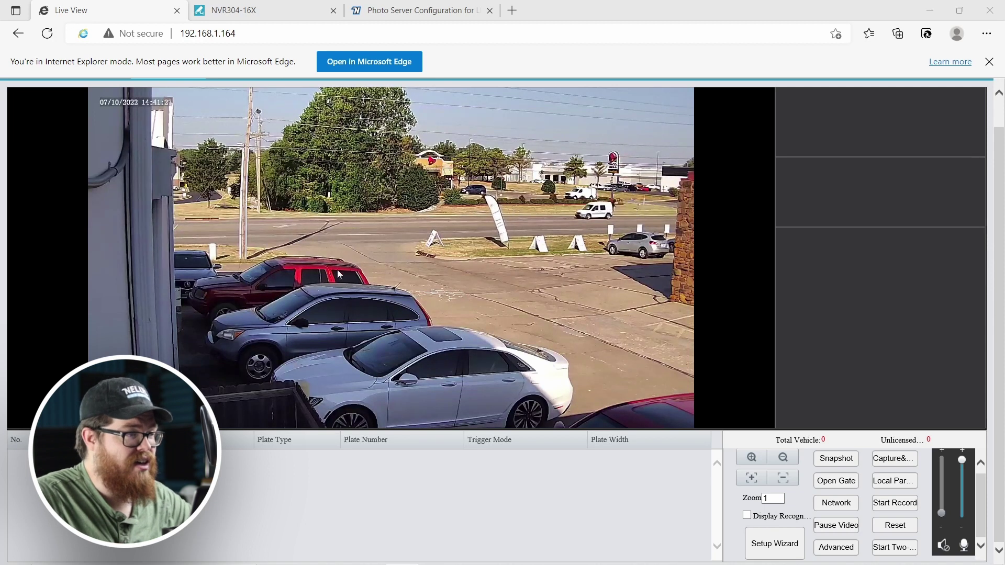
left_click(266, 12)
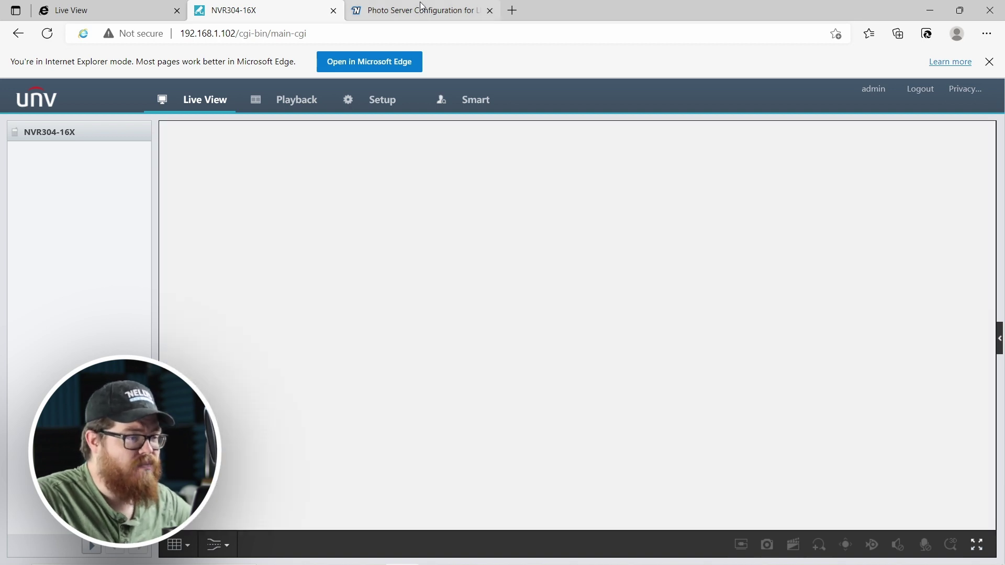
Read through the Photo Server Configuration for LPR article, then return to the camera's Live View.
left_click(419, 11)
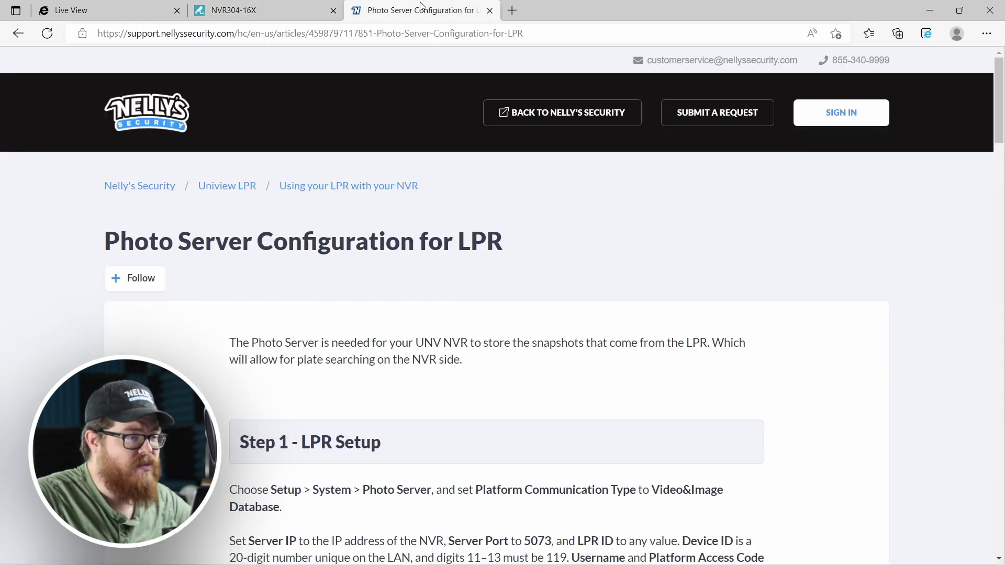
scroll(463, 186, "down", 10)
scroll(496, 224, "up", 15)
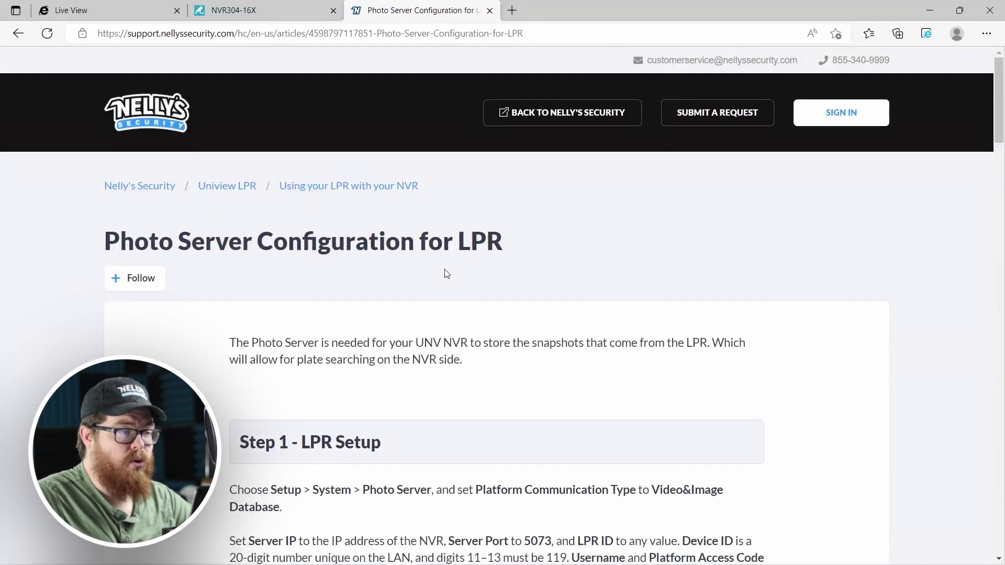
scroll(337, 285, "down", 20)
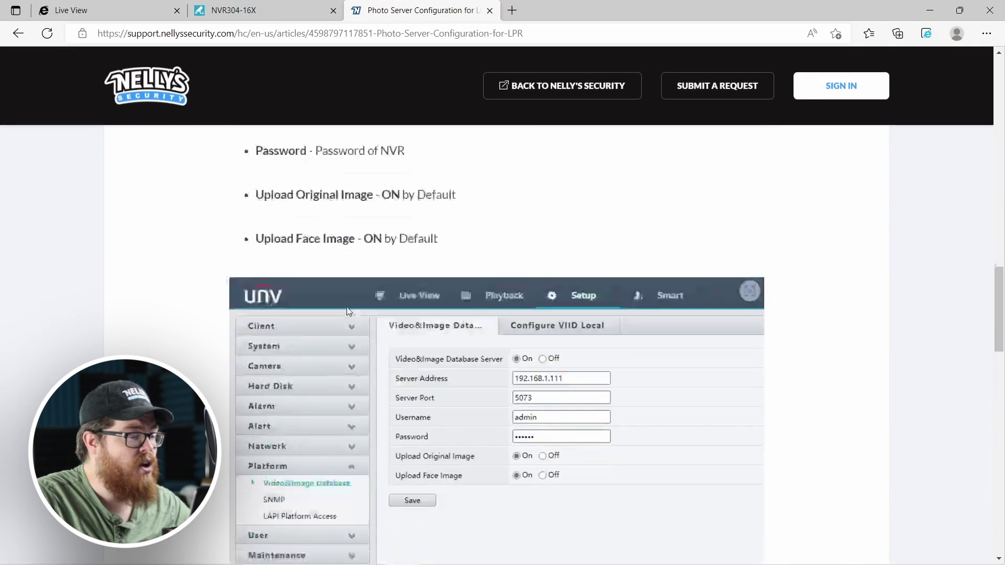
scroll(343, 316, "down", 10)
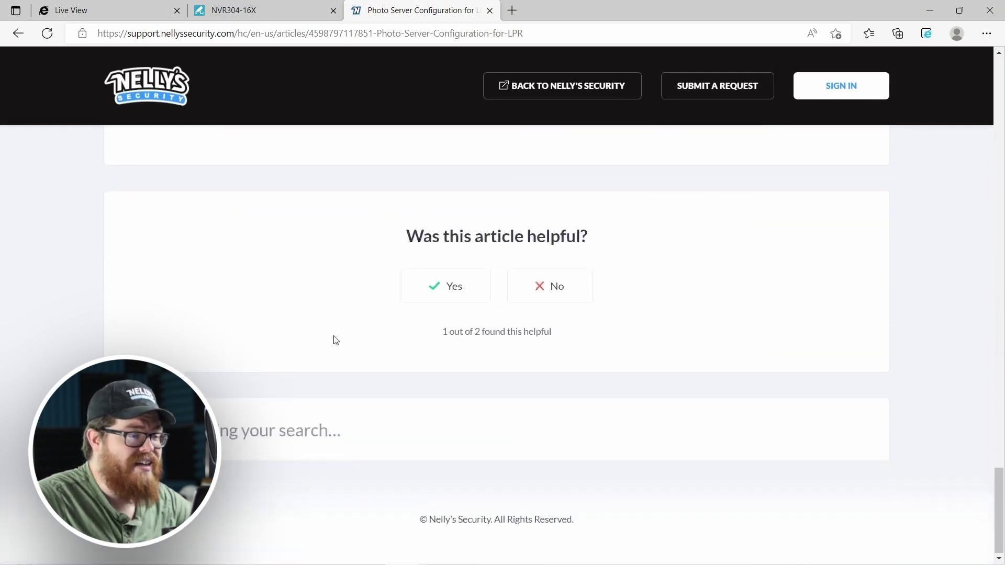
scroll(335, 340, "up", 9)
scroll(335, 361, "up", 15)
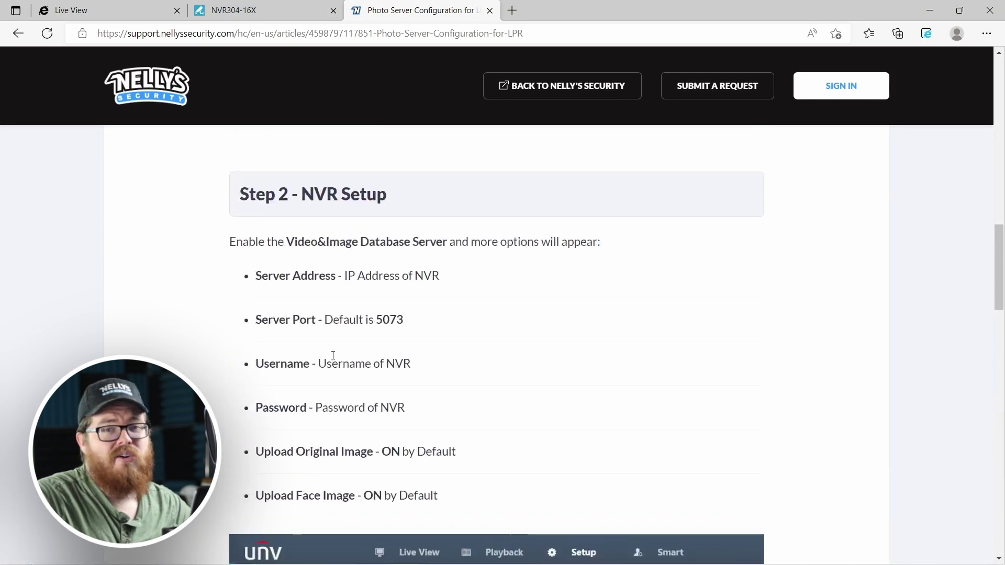
scroll(329, 361, "up", 6)
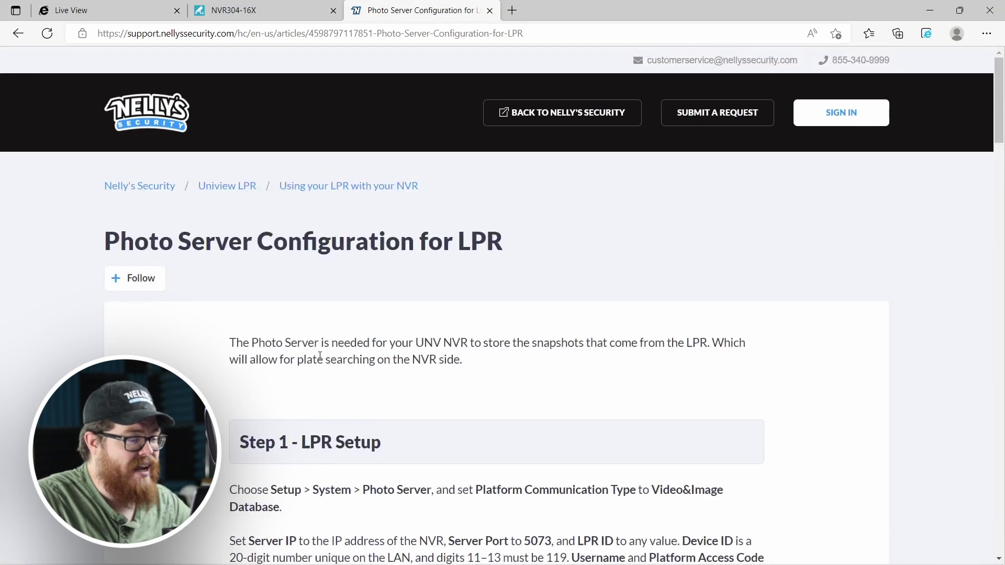
scroll(319, 366, "down", 10)
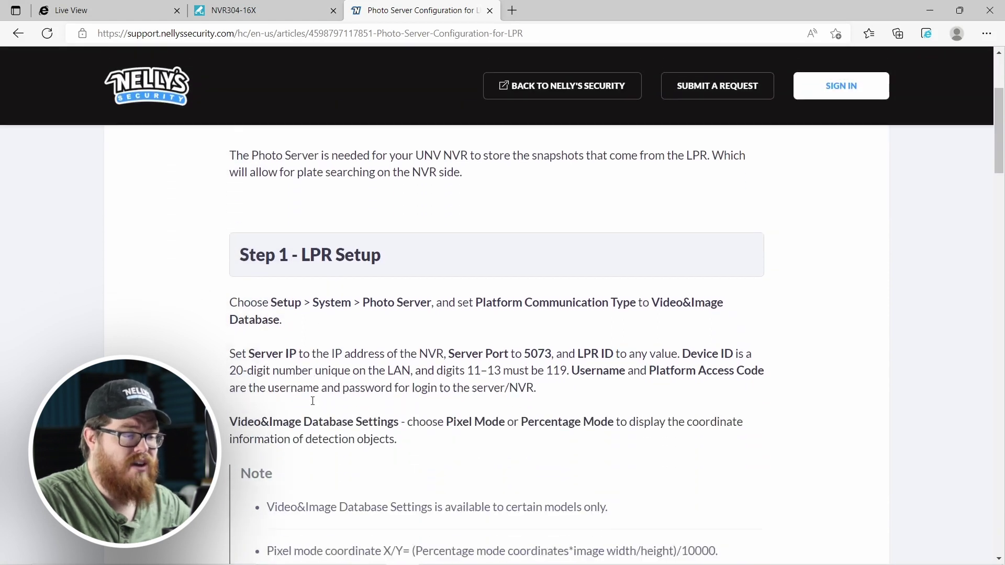
scroll(309, 401, "down", 20)
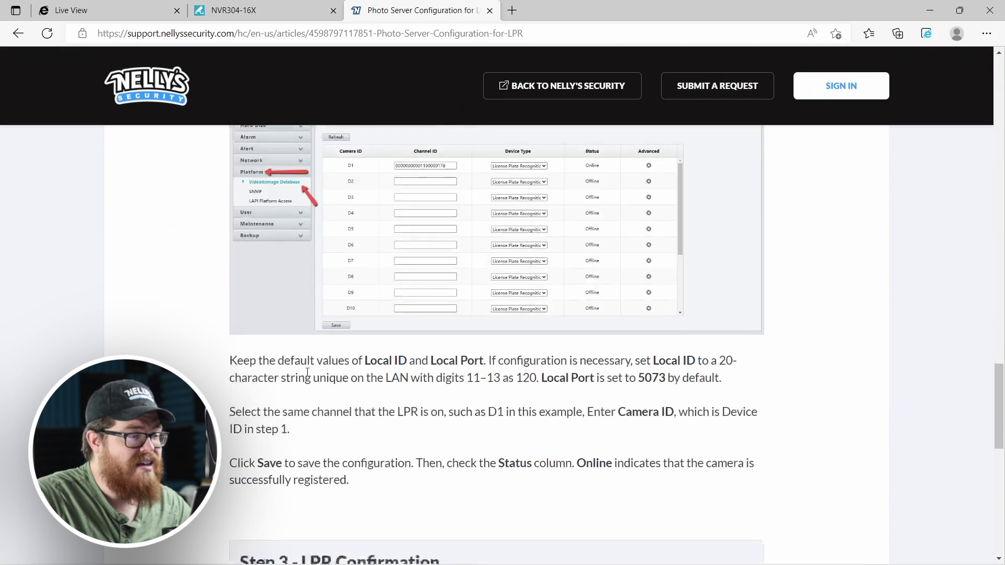
scroll(310, 375, "down", 3)
scroll(310, 382, "up", 15)
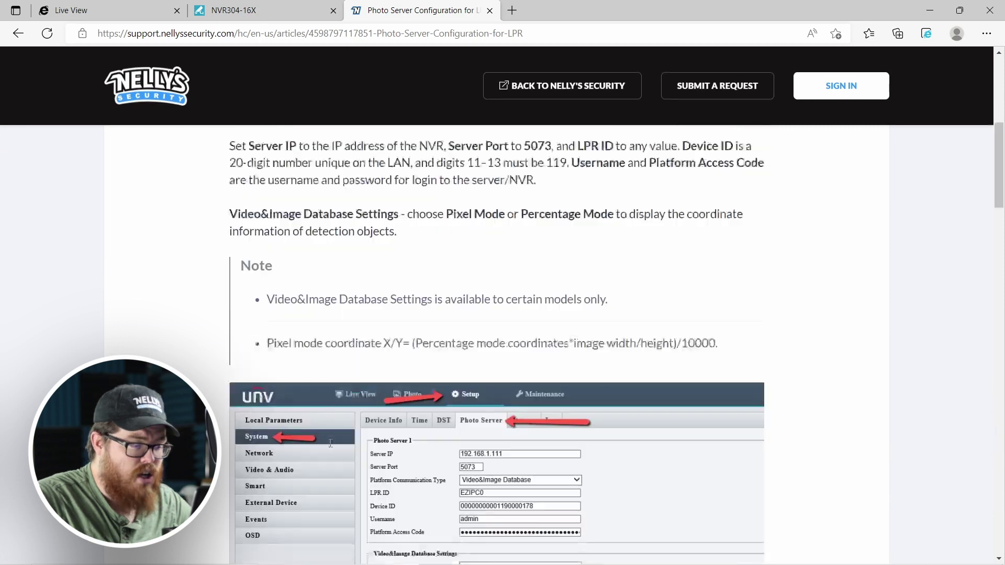
scroll(330, 443, "down", 5)
scroll(331, 443, "up", 20)
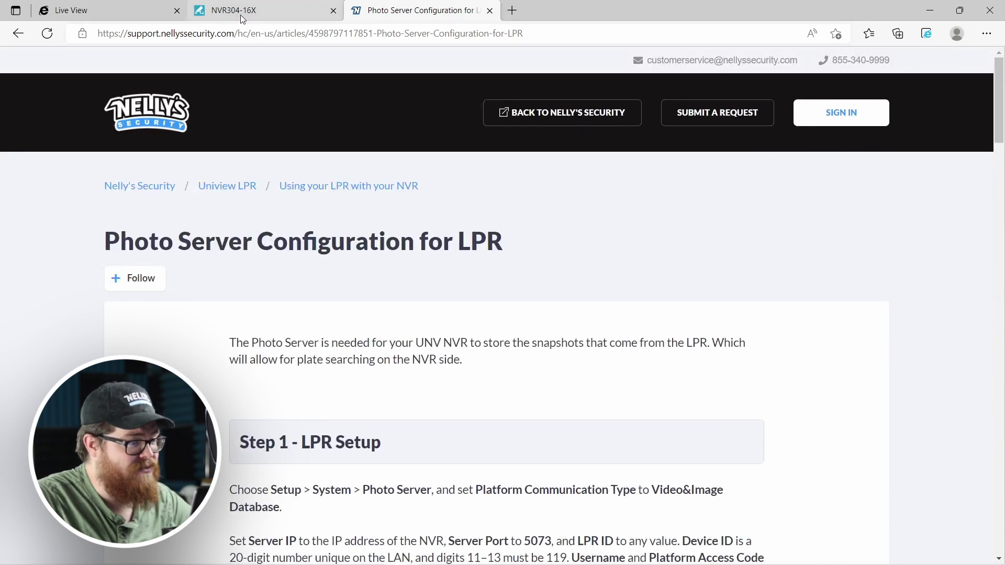
left_click(241, 15)
left_click(112, 13)
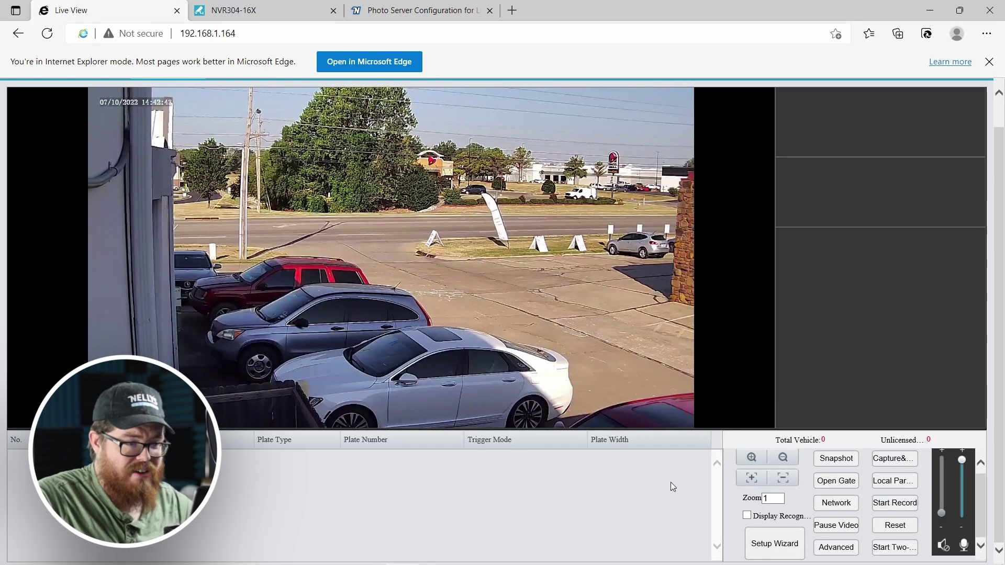
Open the camera's Video Encoding settings: H.264 main stream, 1920×1080, 25 fps, 2048 Kbps.
scroll(663, 326, "up", 1)
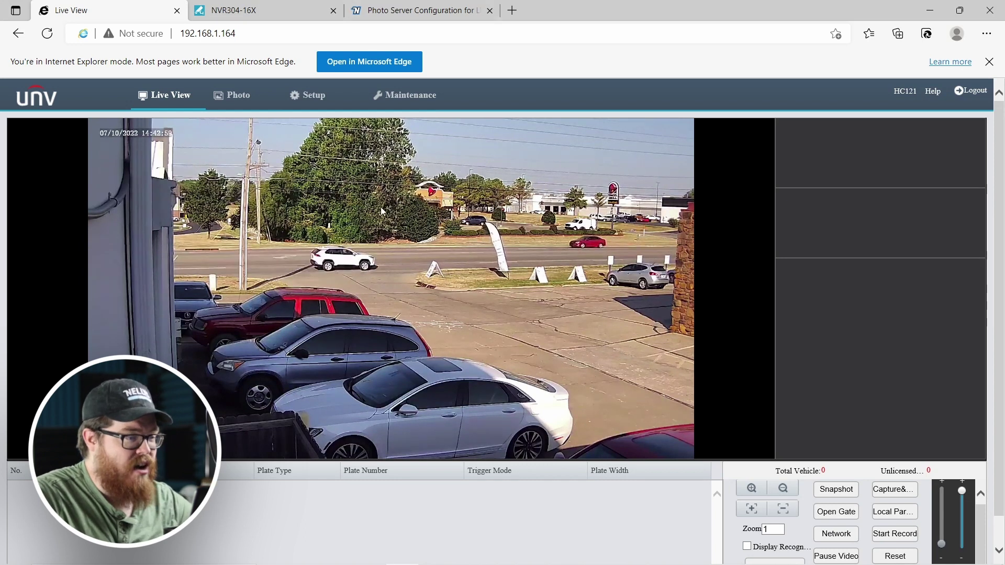
left_click(308, 94)
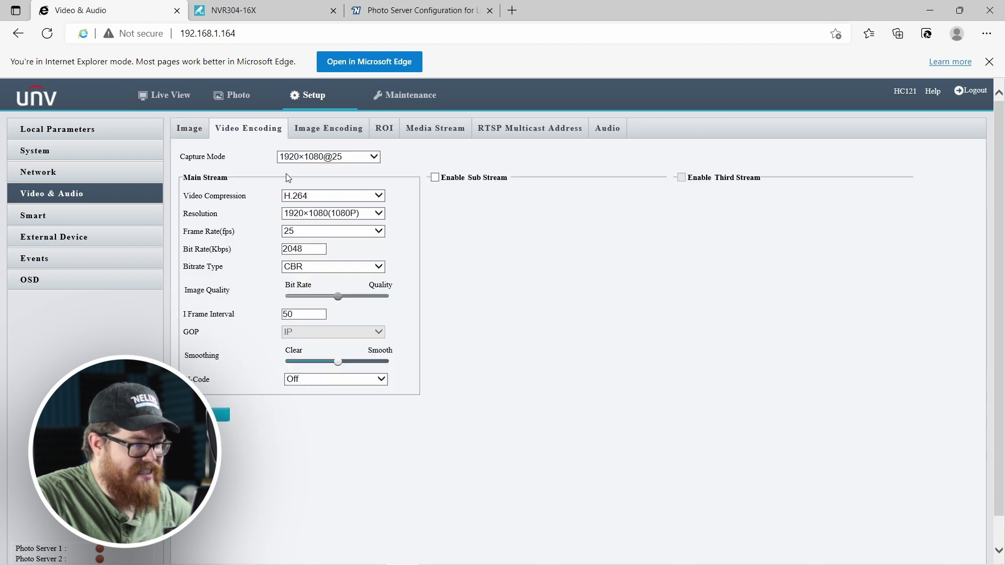
Change the camera's capture mode to 1920×1080@60, accepting the encoding-defaults warning, and edit the bit rate.
left_click(358, 158)
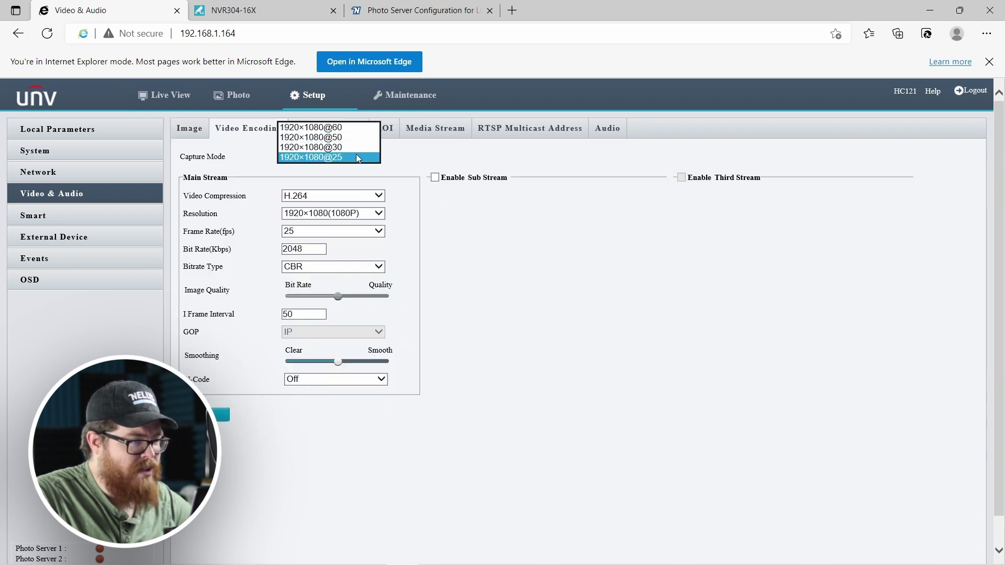
left_click(343, 129)
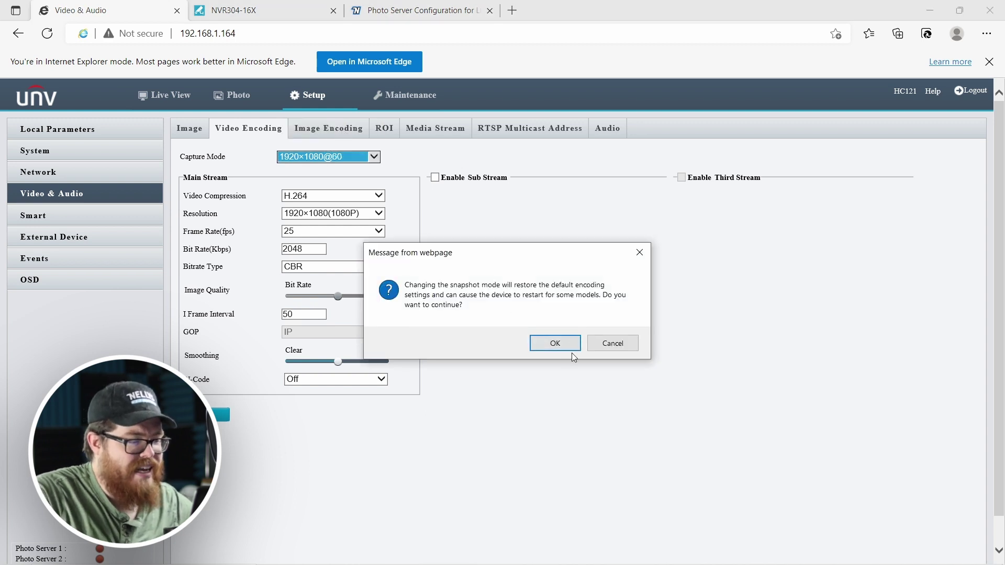
left_click(556, 345)
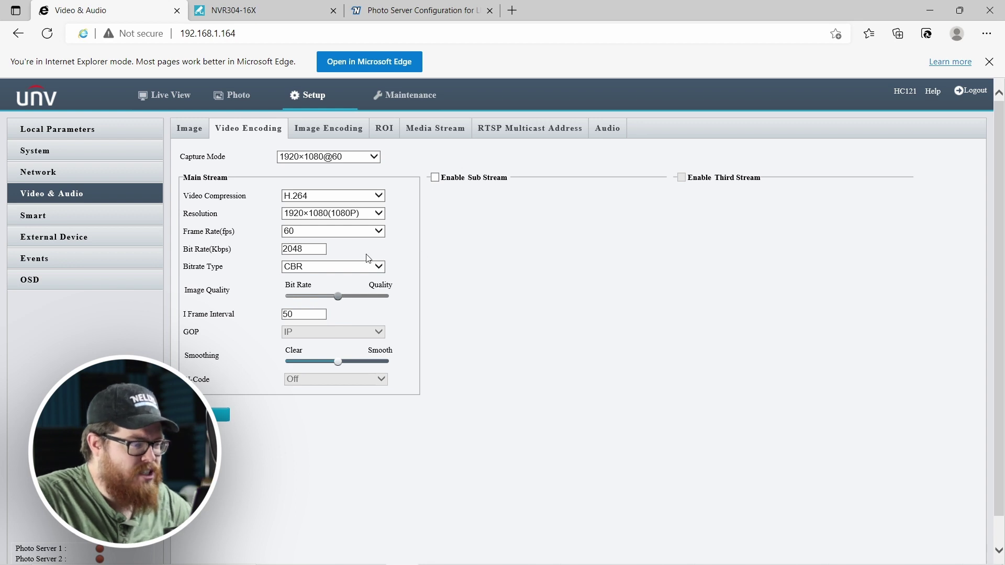
left_click(306, 250)
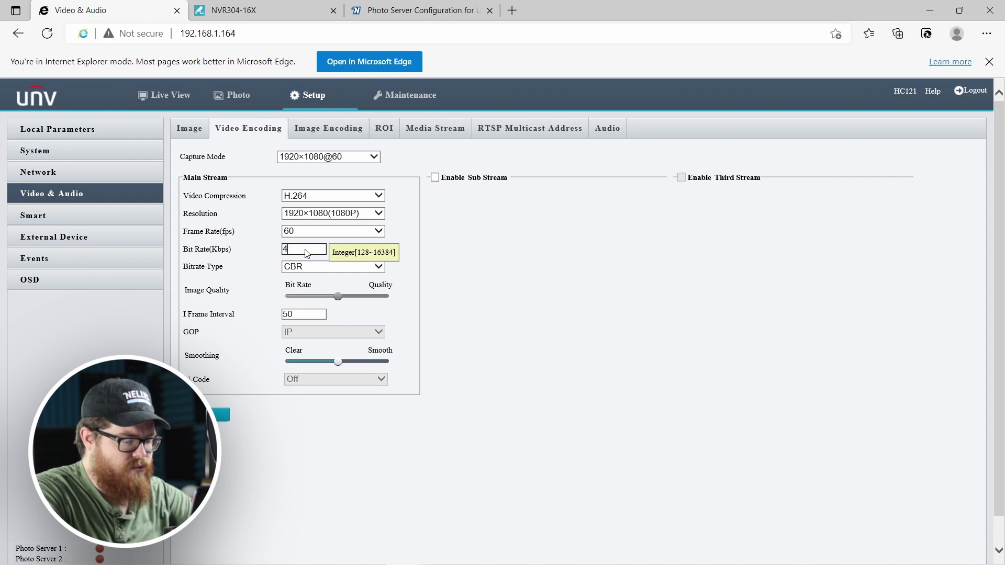
left_click(465, 272)
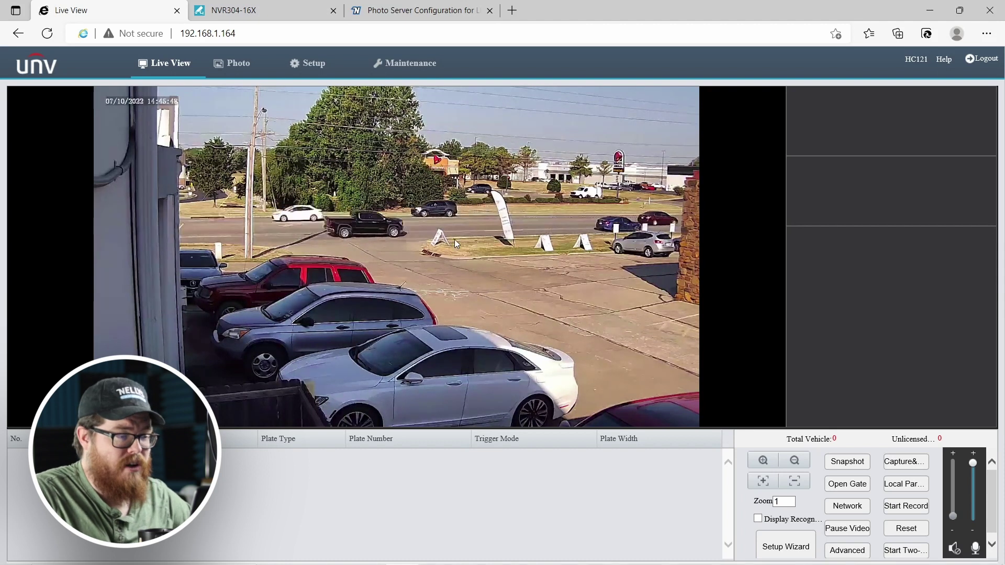
Save the camera's IPv4 as Static at 192.168.1.164 with gateway 192.168.1.1.
left_click(335, 71)
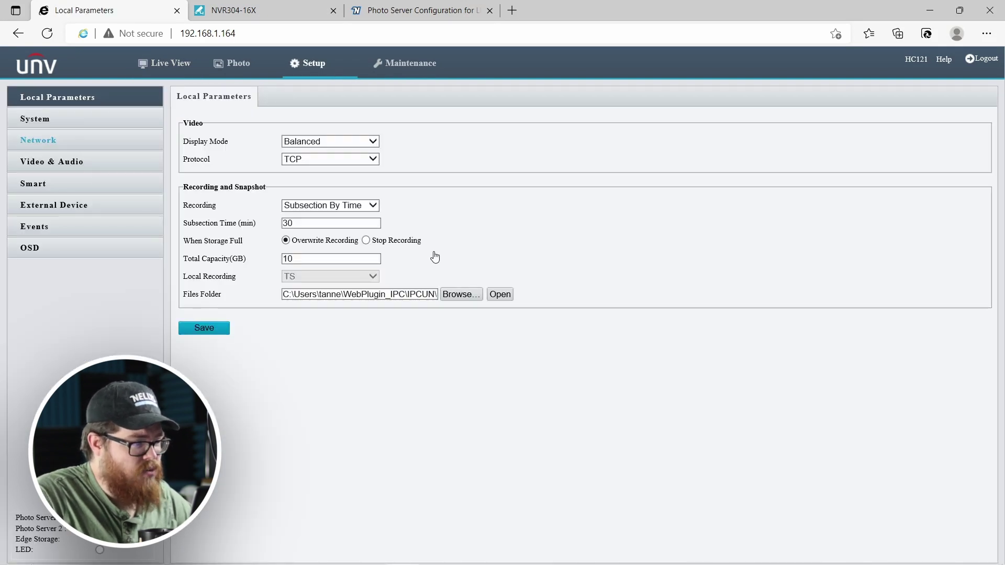
left_click(38, 139)
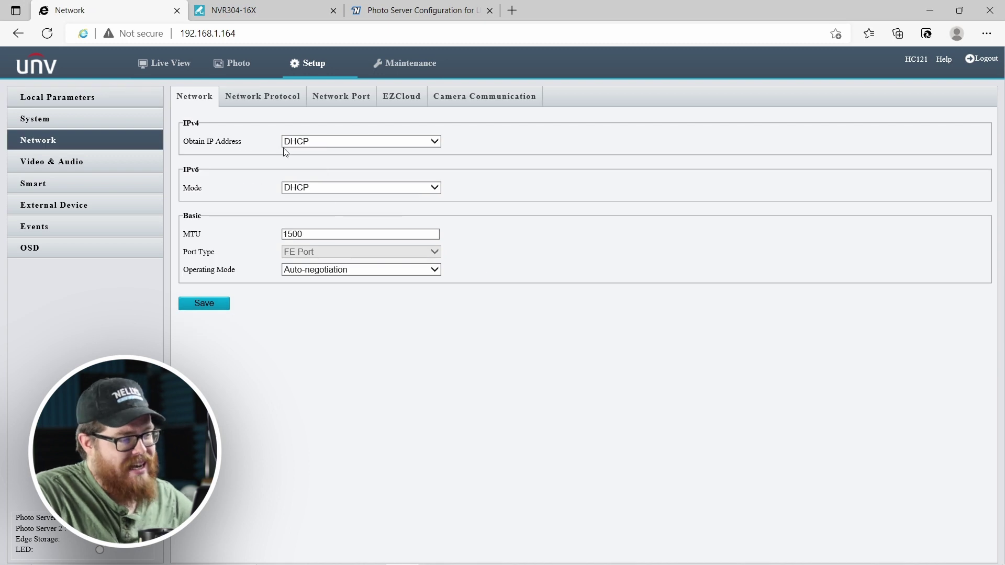
left_click(305, 141)
key("Up")
key("Up")
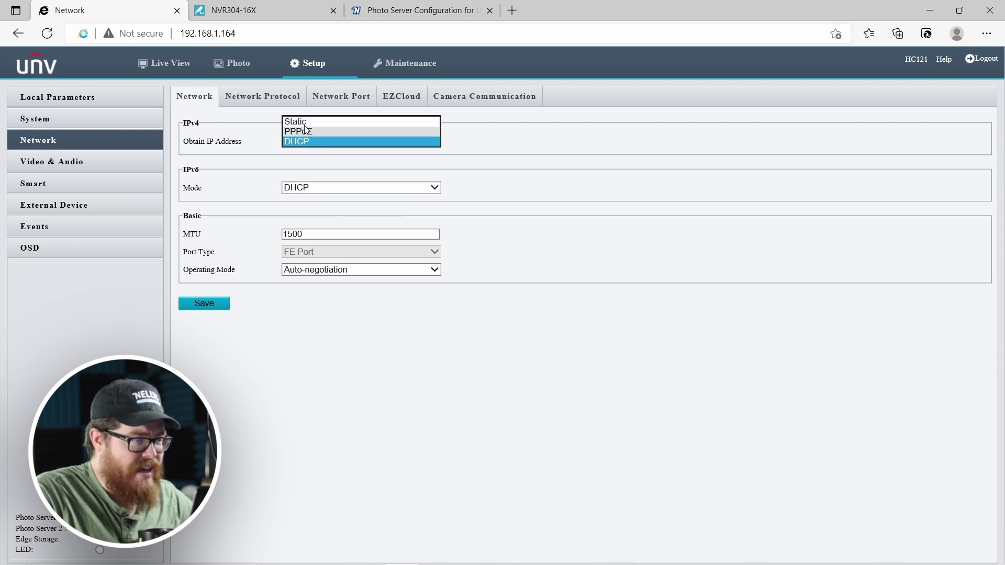
key("Return")
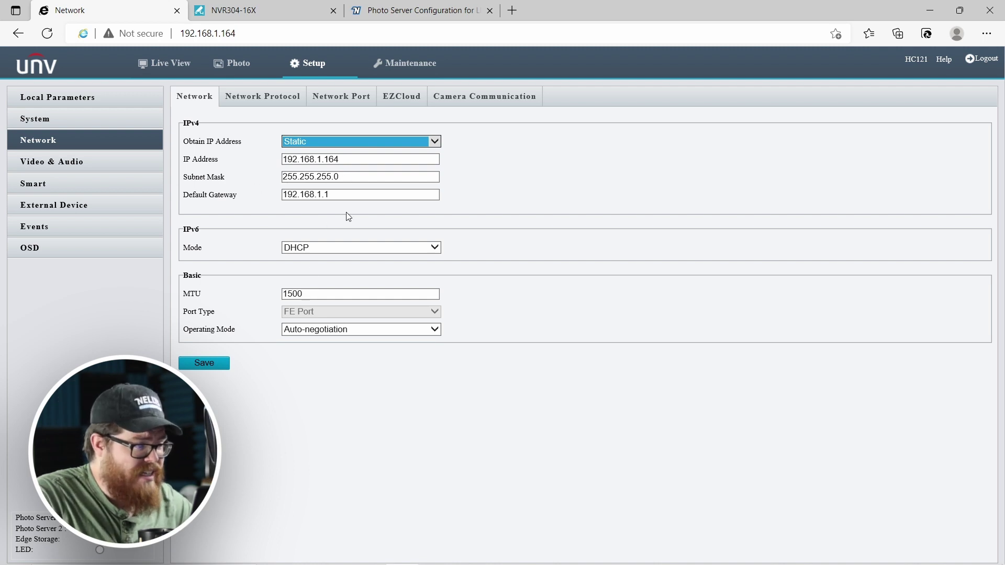
left_click(214, 368)
key("Return")
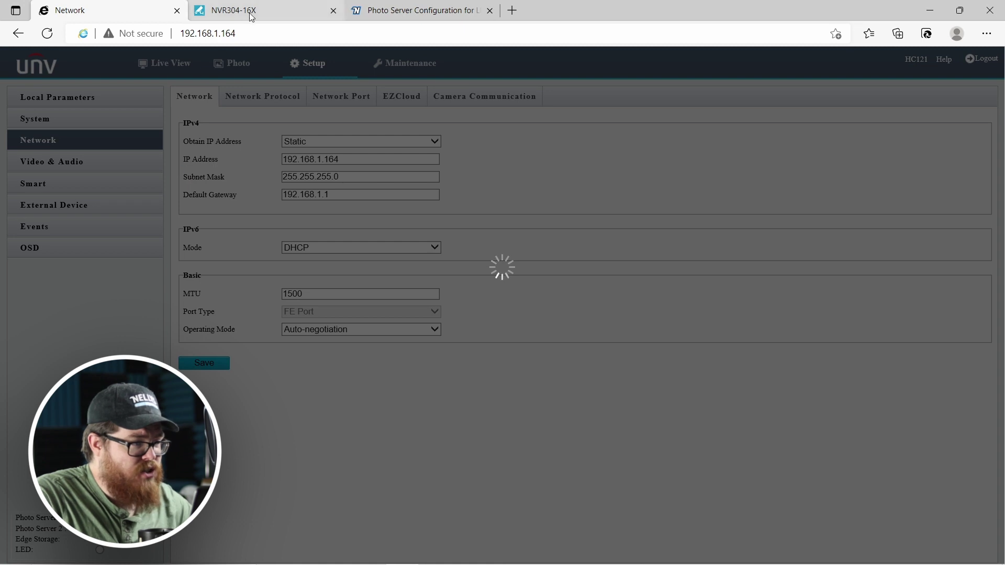
left_click(251, 14)
Turn off DHCP for the NVR's NIC1, keeping its address at 192.168.1.102.
left_click(386, 104)
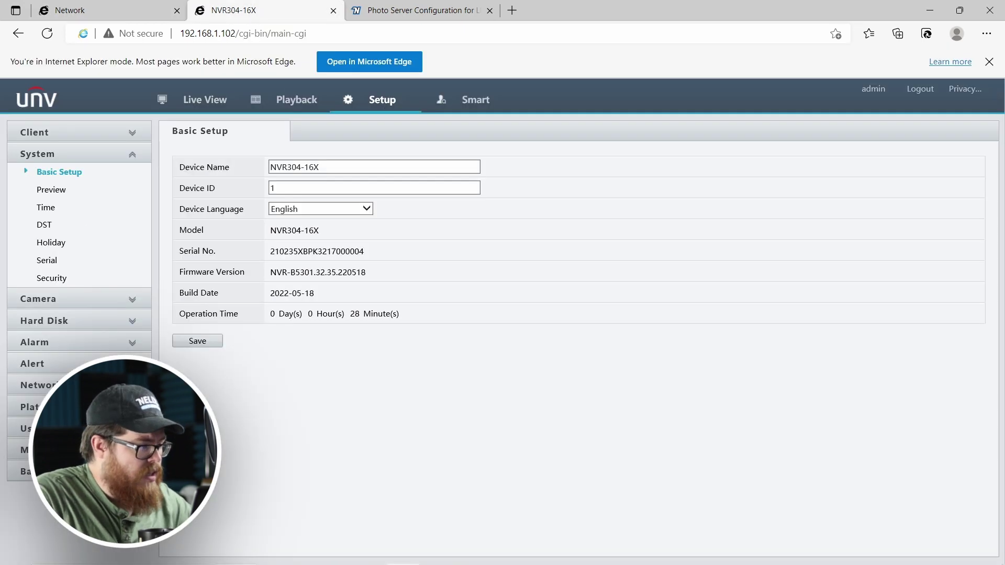
left_click(42, 385)
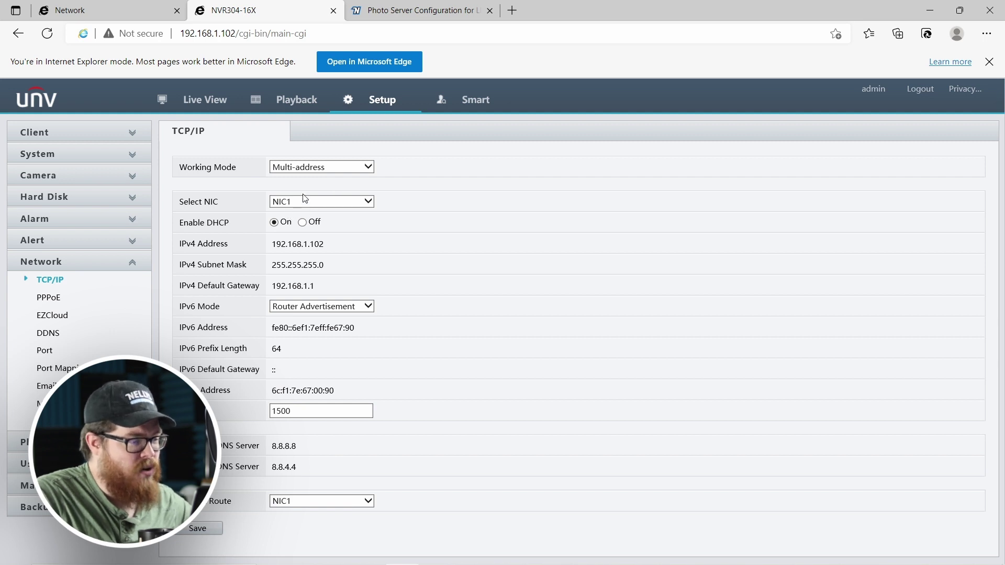
left_click(302, 222)
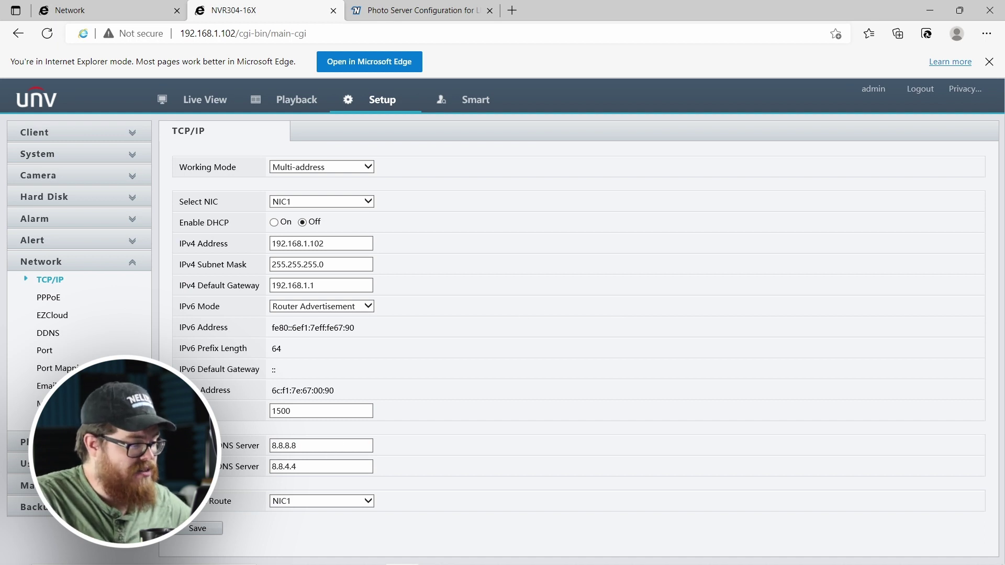
left_click(78, 485)
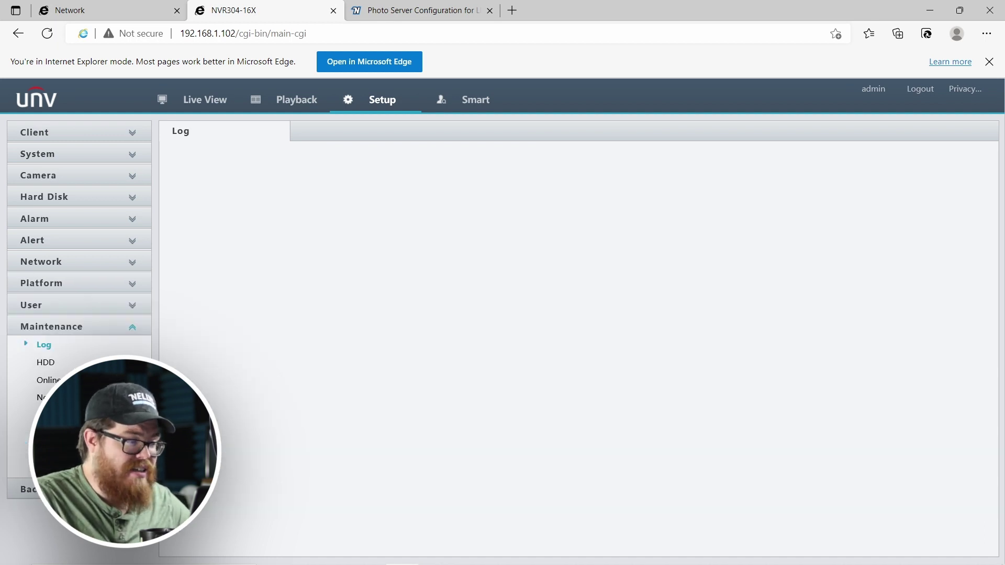
Run the NVR's Cloud Upgrade check, which reports the firmware is already the latest.
left_click(53, 448)
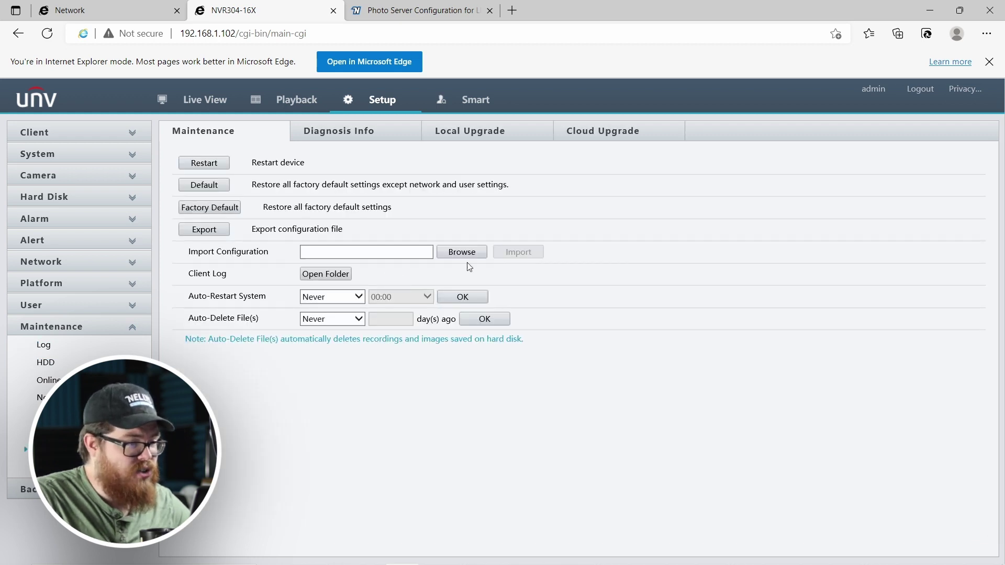
left_click(633, 139)
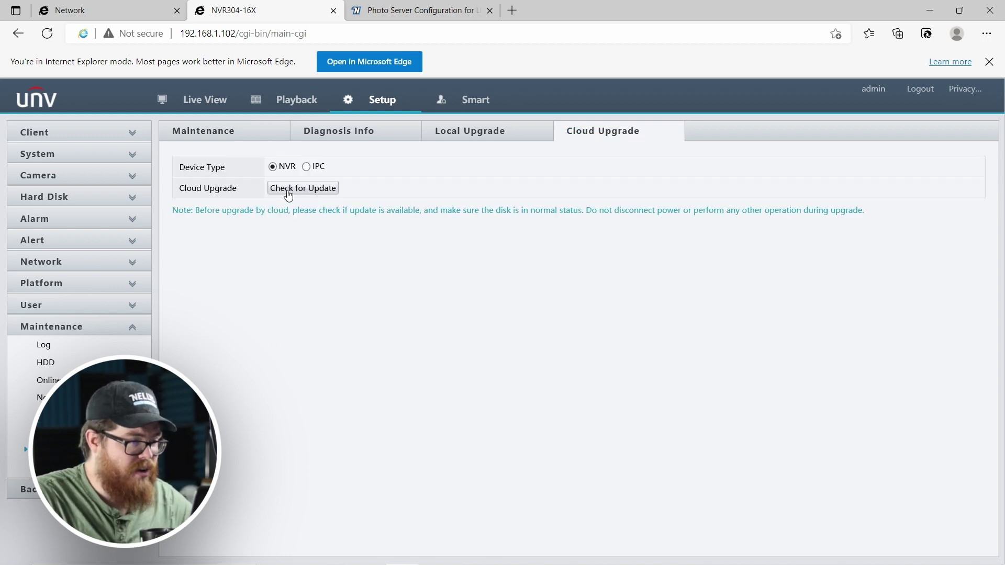
left_click(289, 195)
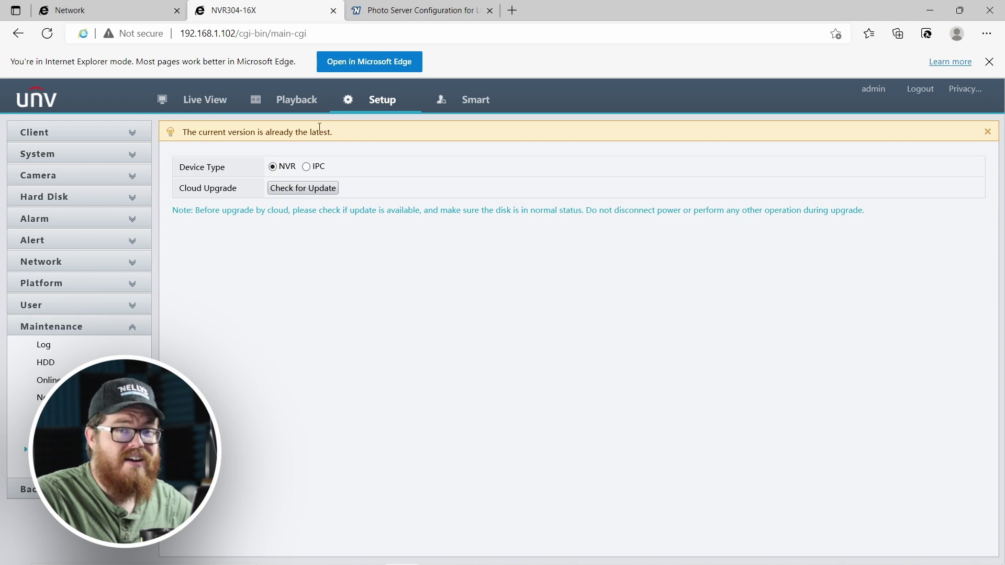
left_click(128, 16)
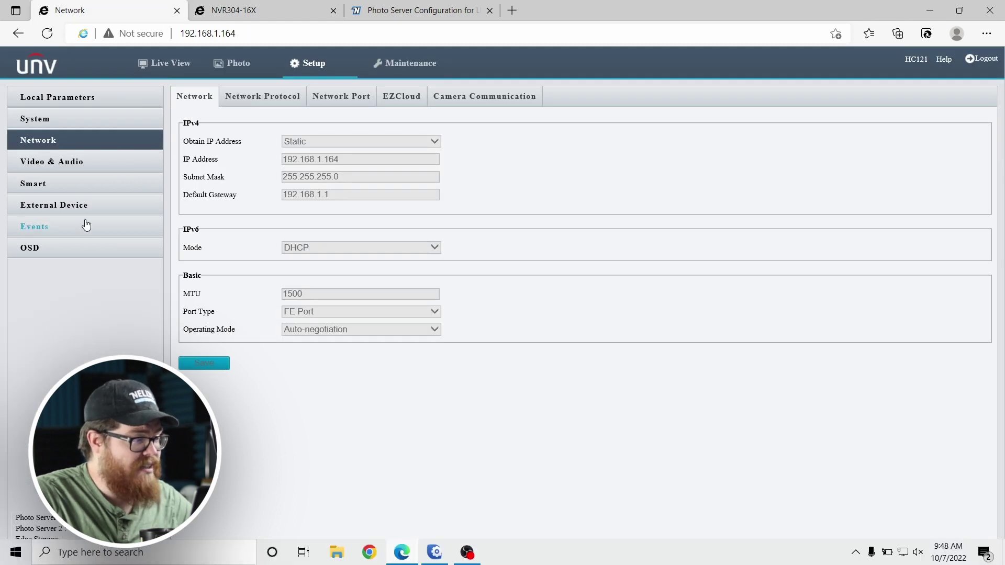
Run a Cloud Upgrade detect from the camera's Maintenance page.
left_click(388, 79)
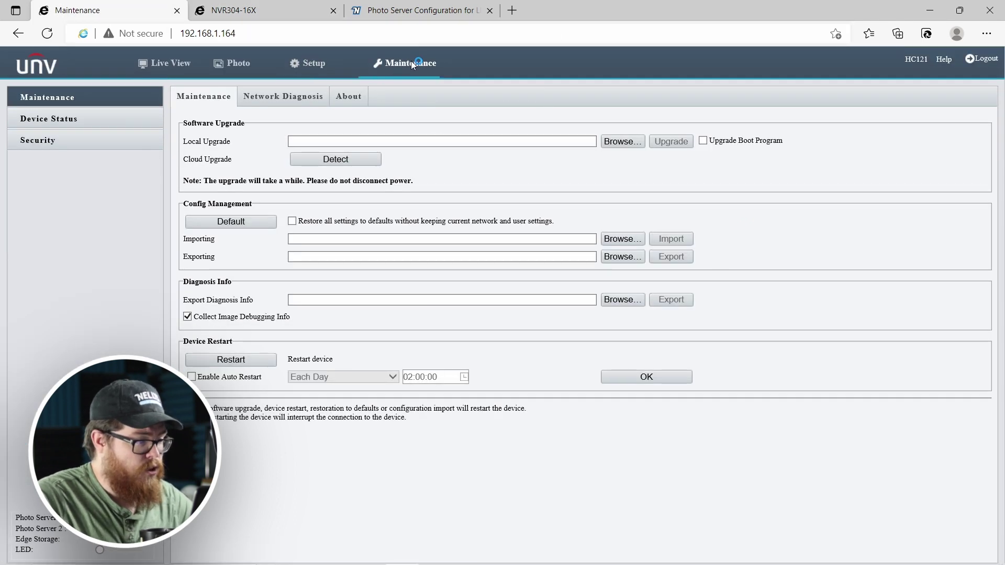
left_click(337, 160)
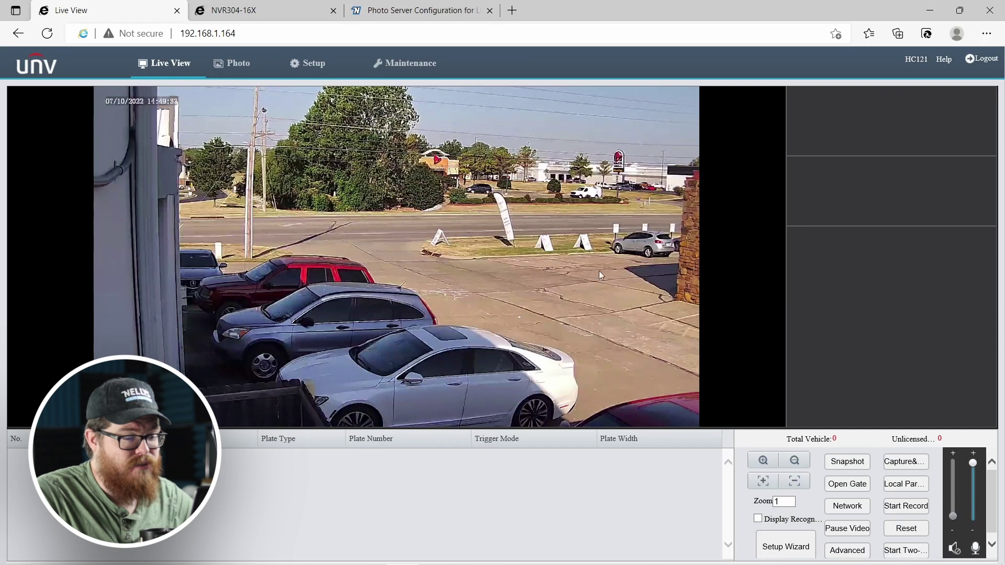
left_click(766, 466)
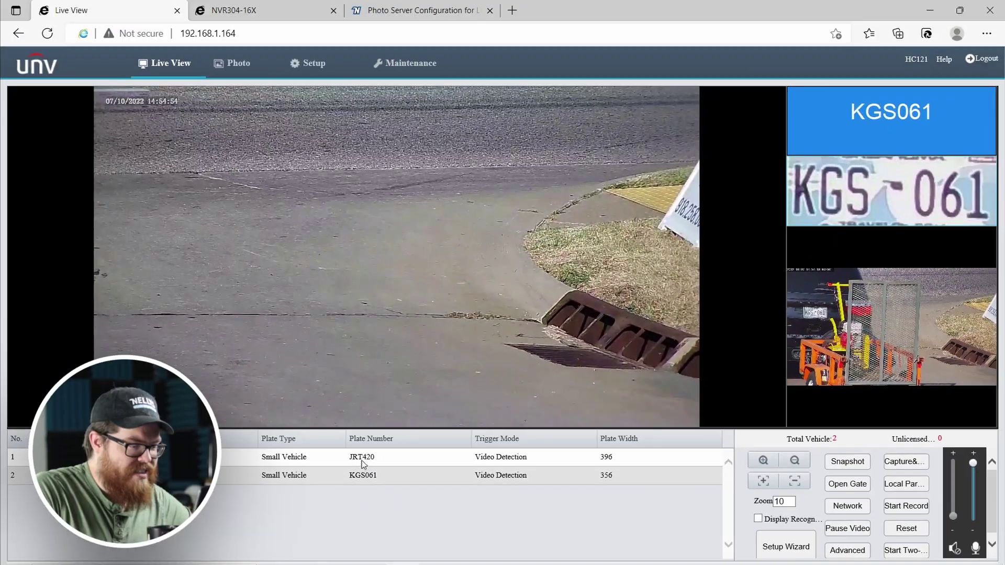
Review the JRT420 and KGS061 plate captures, then start the Setup Wizard with Trigger by Video.
left_click(361, 460)
left_click(366, 476)
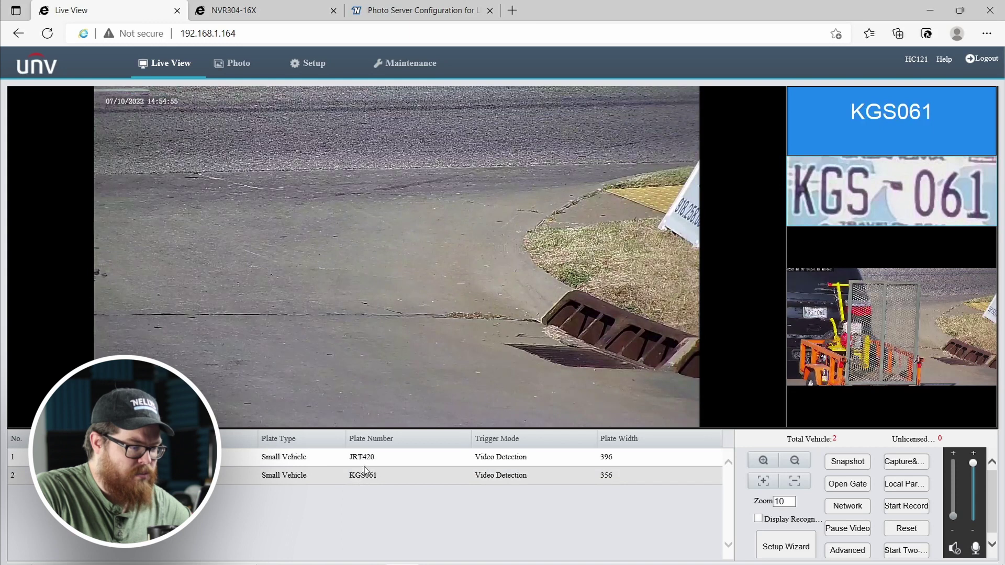
left_click(366, 463)
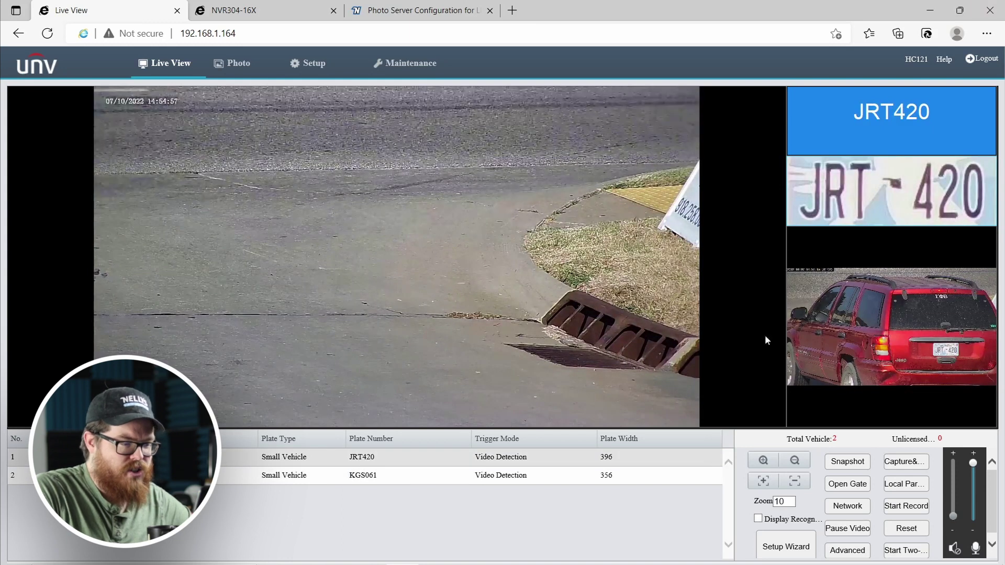
left_click(328, 476)
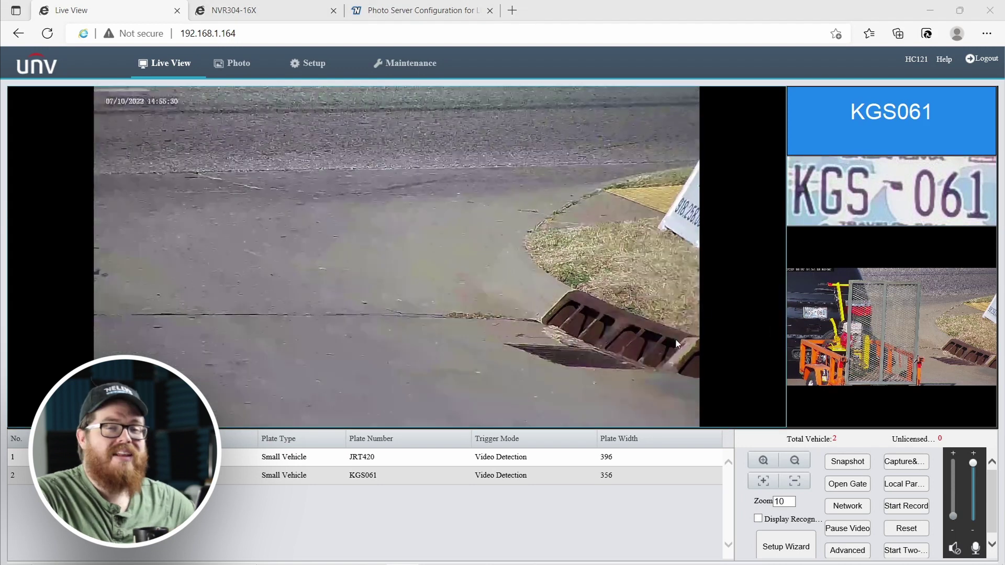
mouse_move(956, 485)
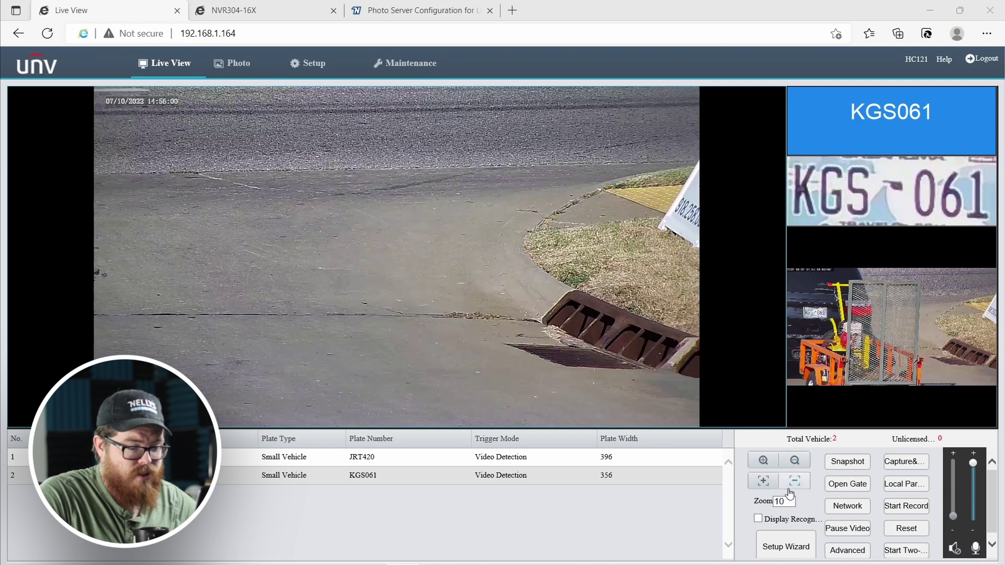
left_click(771, 546)
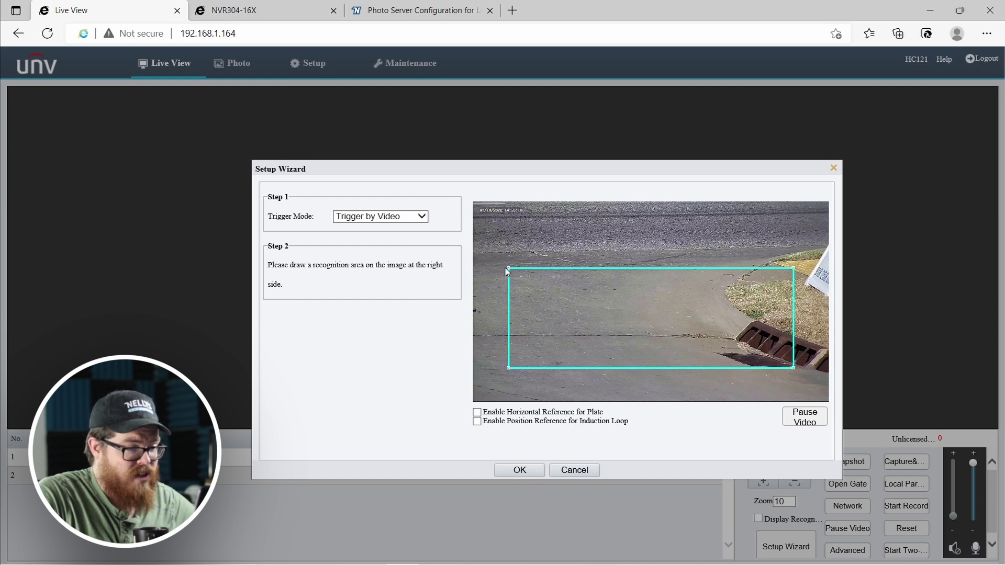
Stretch the recognition area to the image corners, then pull its corners back inward near the drain.
left_click_drag(509, 269, 474, 213)
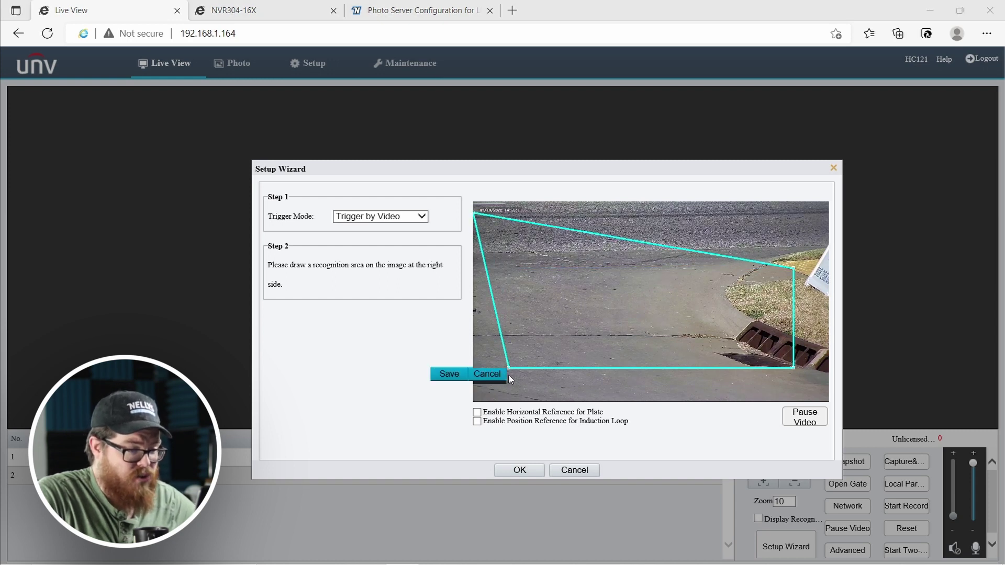
left_click_drag(507, 368, 474, 401)
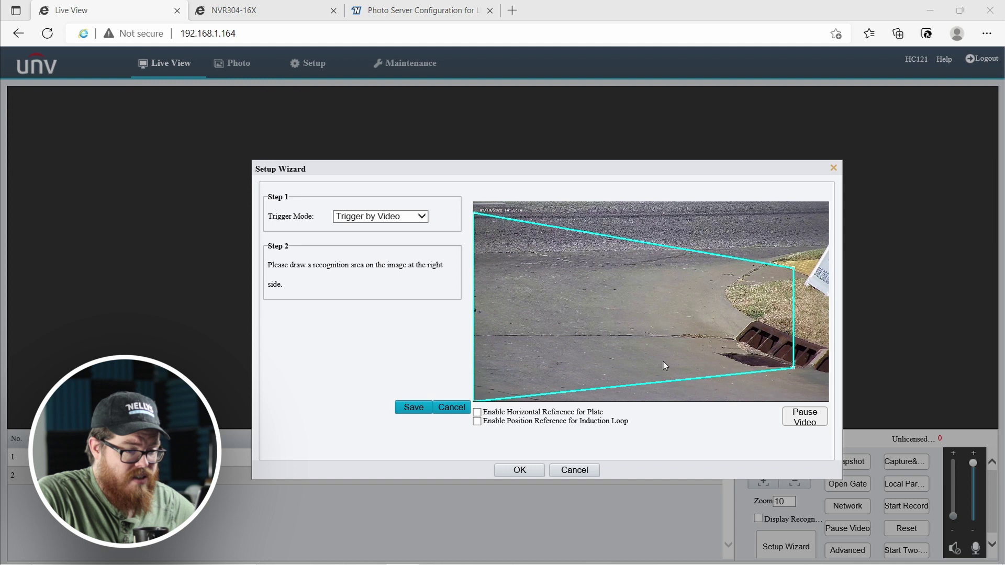
left_click_drag(792, 370, 827, 401)
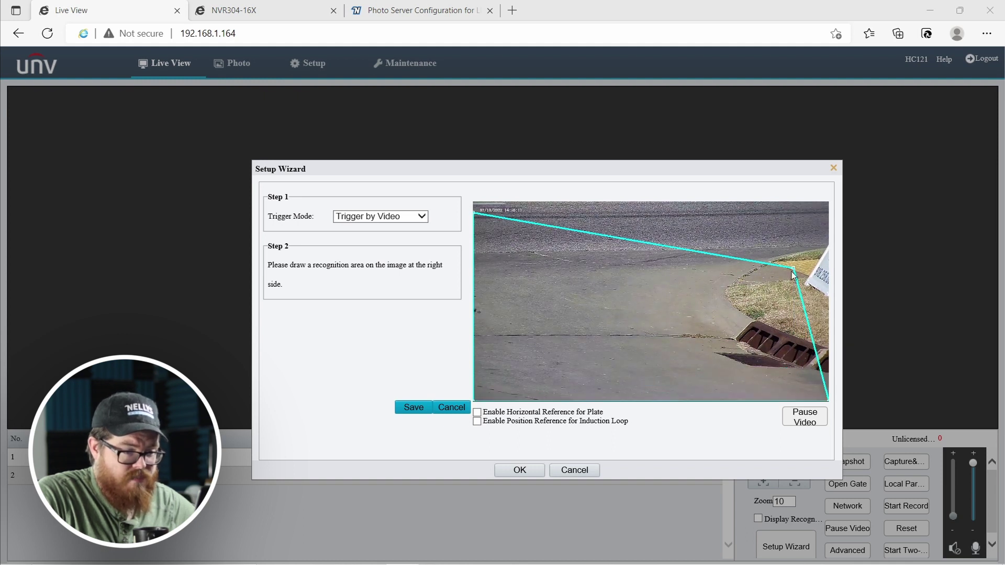
left_click_drag(796, 268, 827, 203)
left_click_drag(474, 212, 572, 271)
left_click_drag(474, 400, 546, 360)
left_click_drag(827, 400, 778, 365)
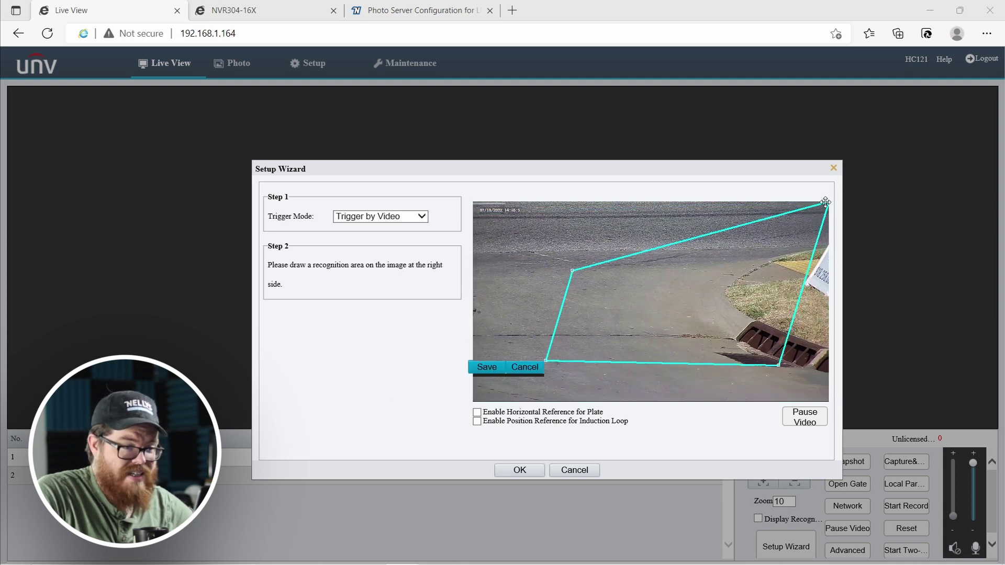
left_click_drag(827, 202, 770, 282)
Fine-tune the corners into a wide near-rectangle reaching the bottom of the driveway.
left_click_drag(546, 361, 580, 368)
left_click_drag(573, 272, 593, 289)
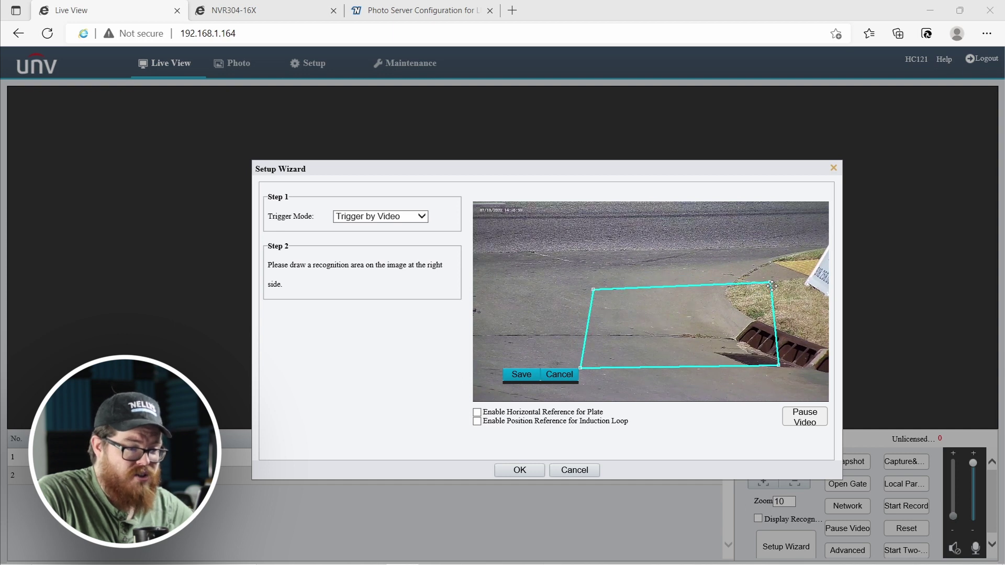
left_click_drag(769, 283, 744, 310)
left_click_drag(778, 364, 751, 373)
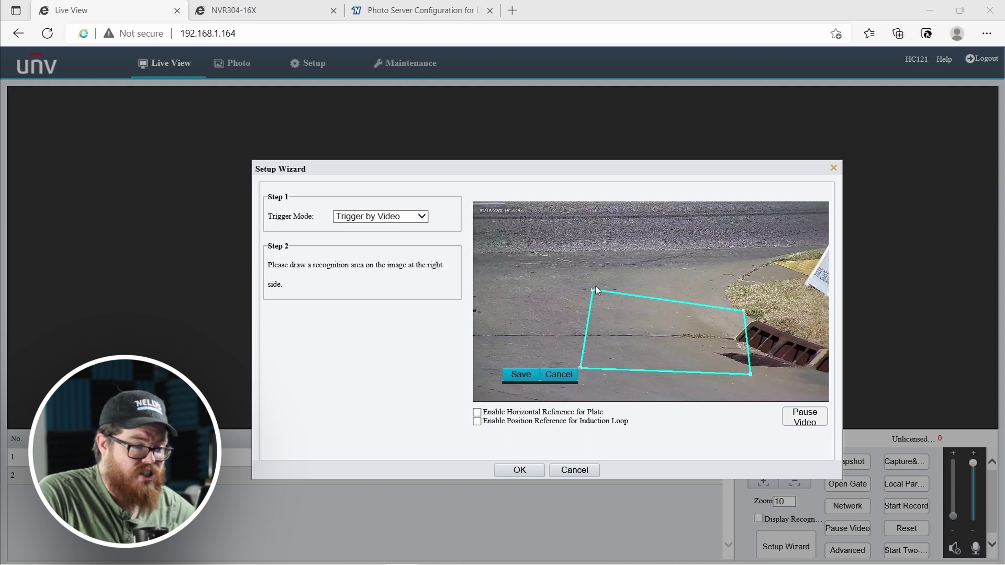
left_click_drag(593, 290, 593, 313)
left_click_drag(579, 368, 512, 395)
left_click_drag(592, 312, 512, 276)
left_click_drag(744, 311, 772, 271)
left_click_drag(751, 373, 778, 390)
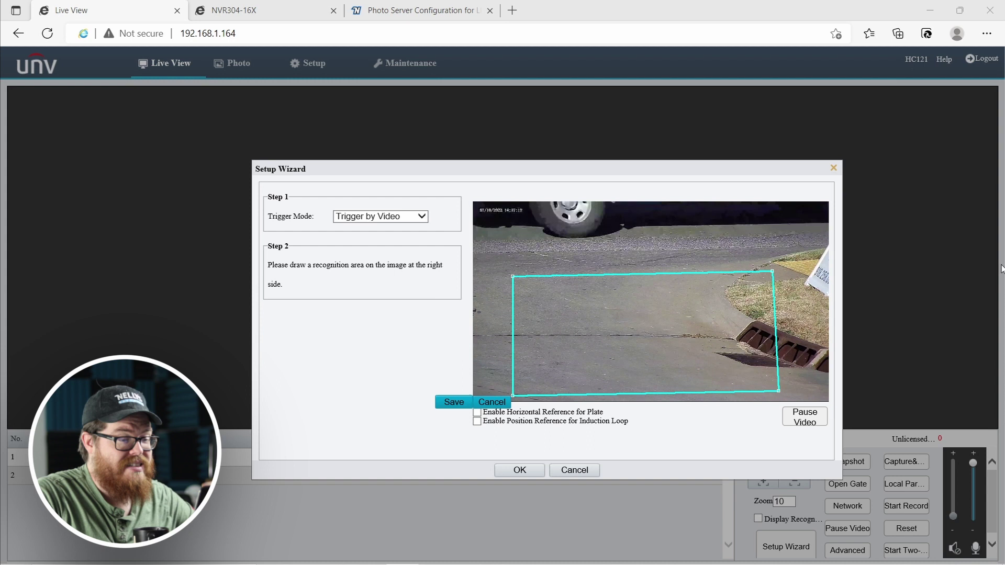
Shift the recognition area up and right, and enable a red horizontal plate reference line tilted slightly upward.
left_click_drag(773, 280, 785, 257)
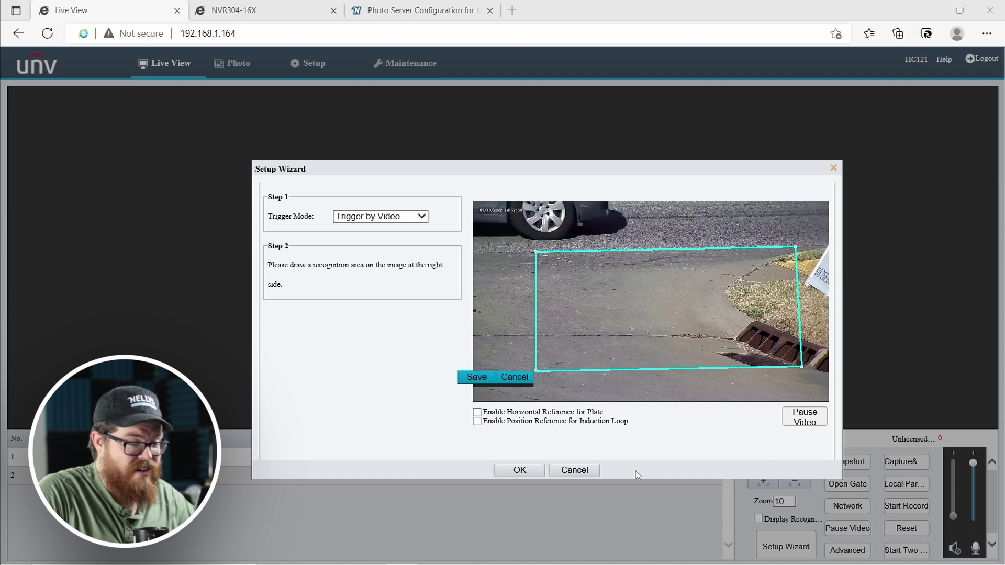
left_click(477, 413)
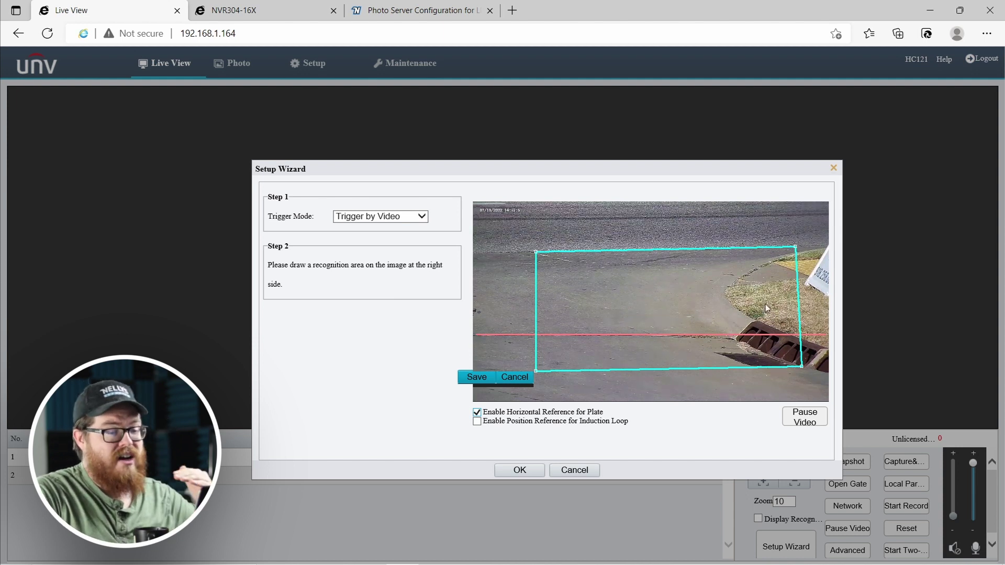
mouse_move(826, 335)
left_mouse_down()
mouse_move(817, 258)
mouse_move(811, 281)
mouse_move(825, 321)
left_mouse_up()
Switch off the horizontal plate reference line and try Trigger by Loop as the trigger mode.
left_click(477, 413)
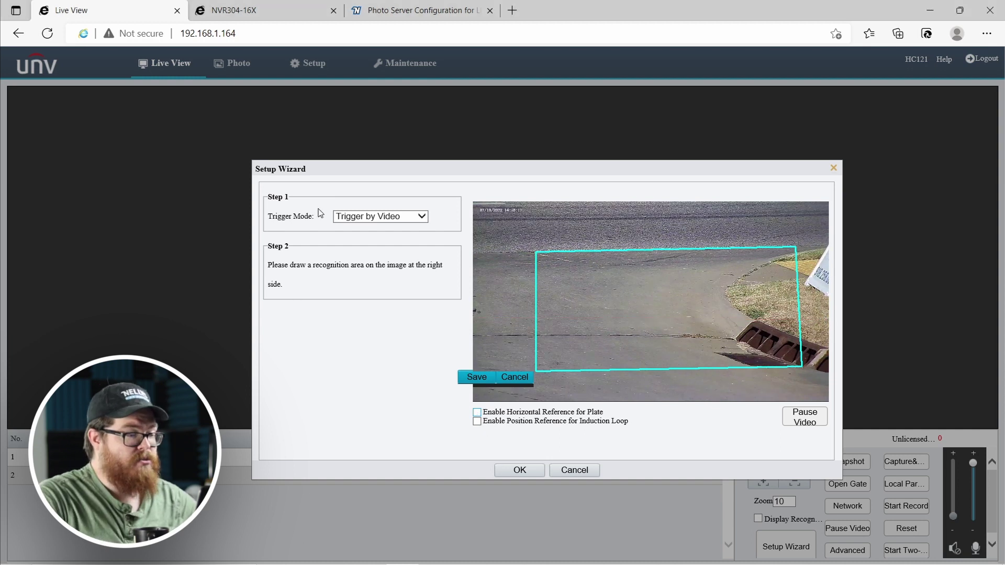
left_click(356, 220)
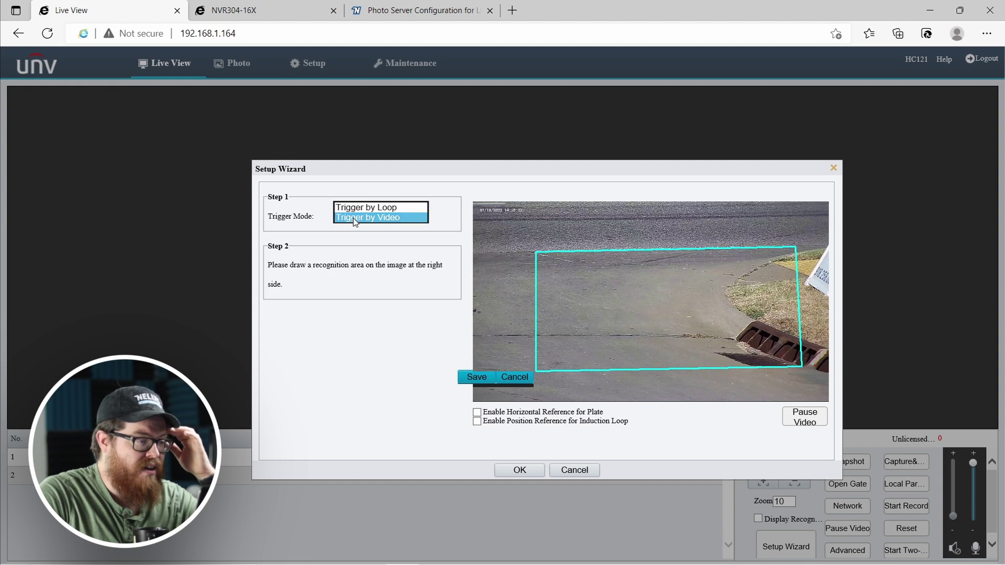
left_click(356, 207)
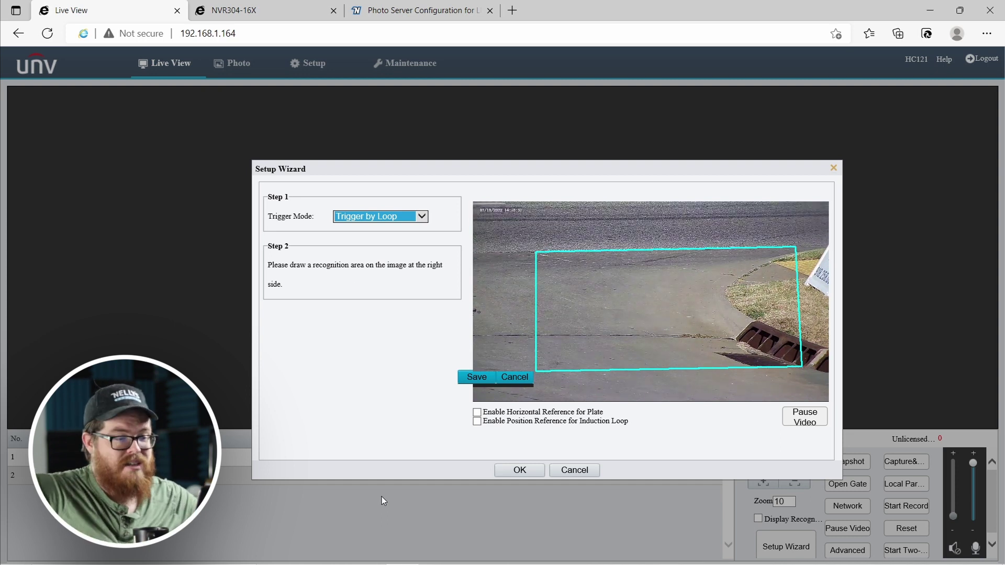
left_click(501, 445)
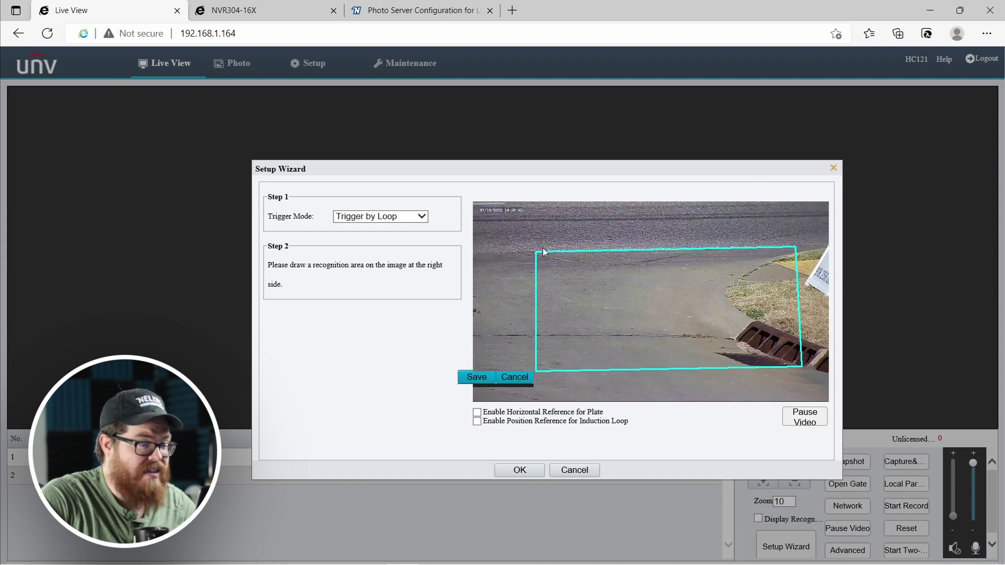
Restore Trigger by Video as the trigger mode, confirm the wizard and close it.
left_click(421, 216)
left_click(366, 230)
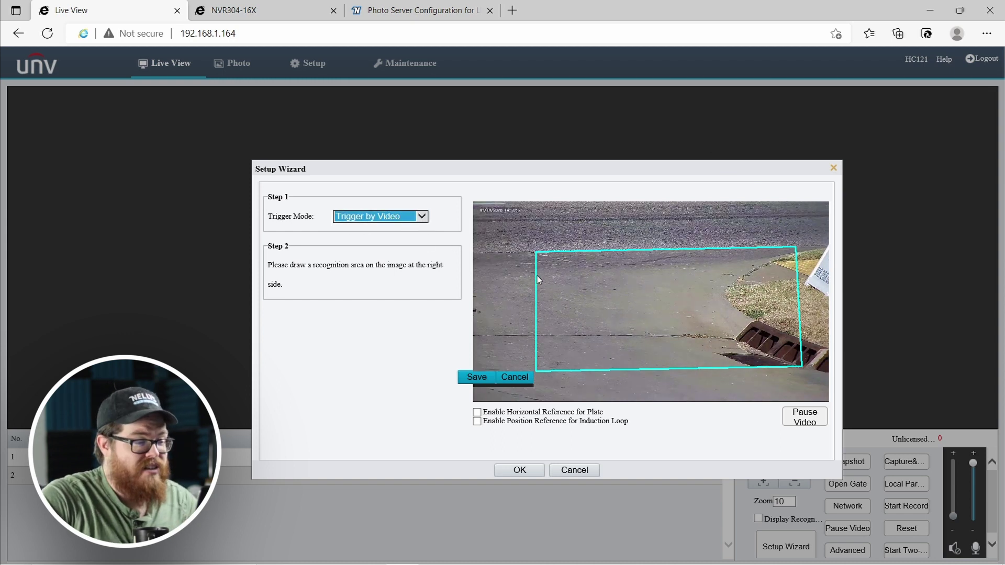
left_click(430, 313)
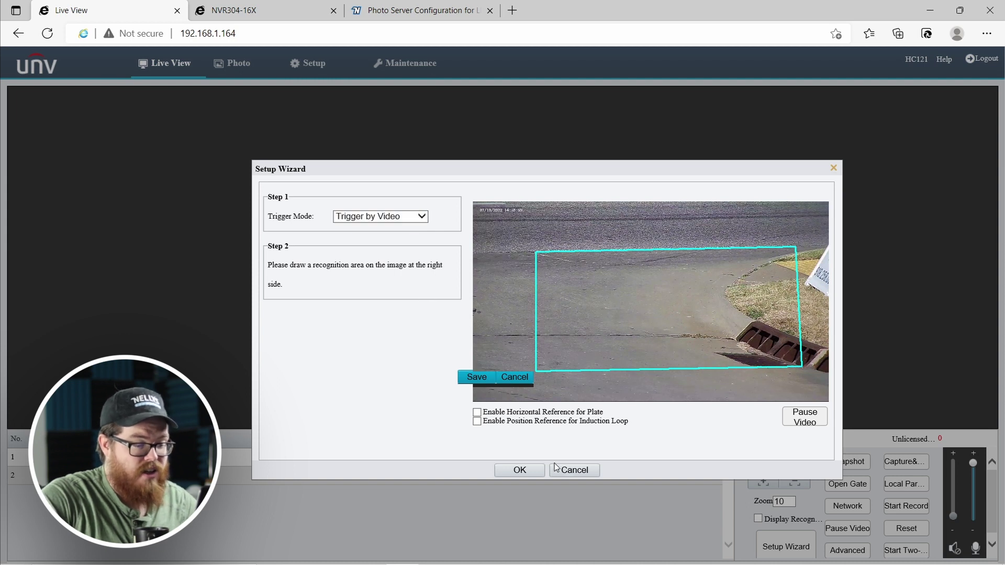
left_click(535, 474)
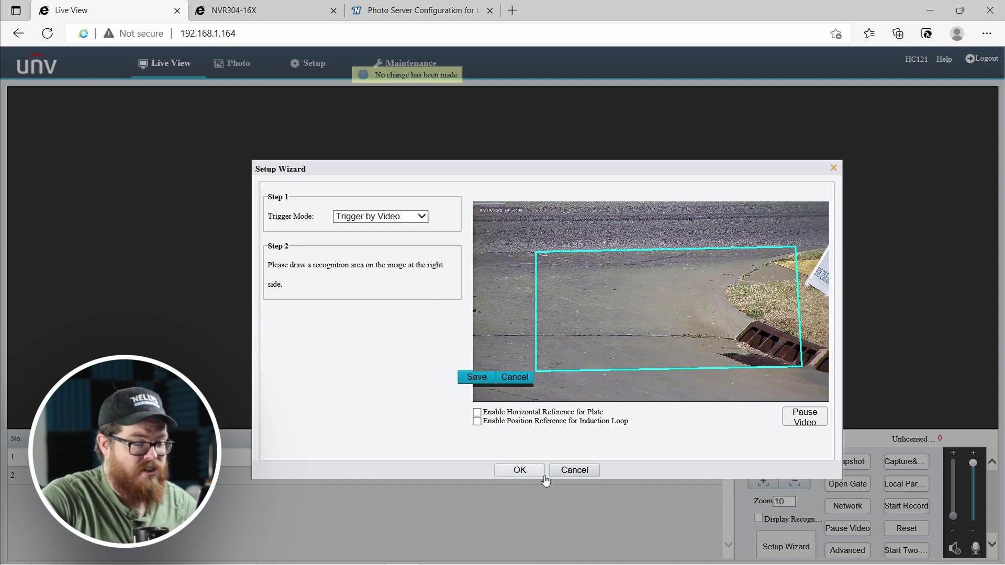
left_click(833, 168)
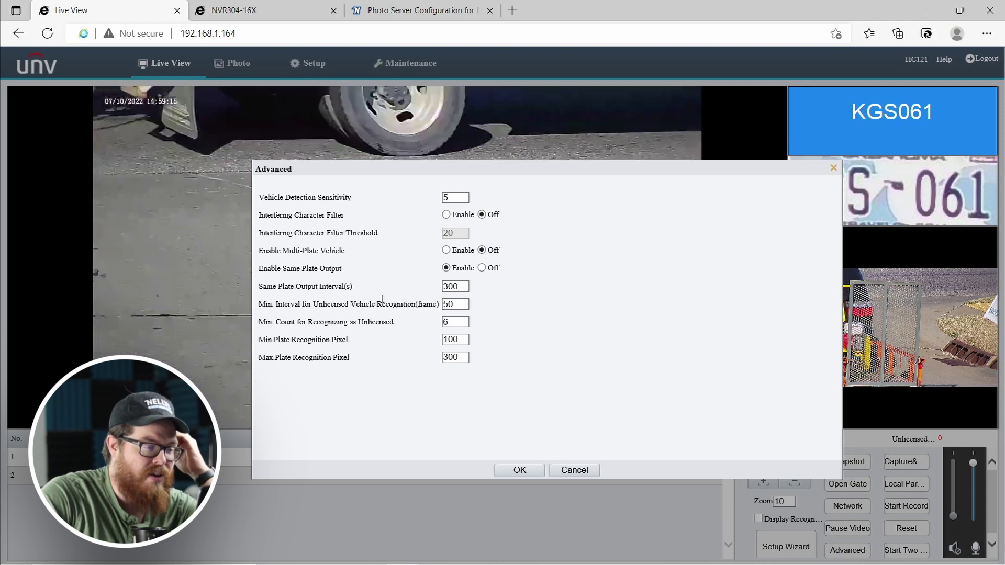
left_click(453, 198)
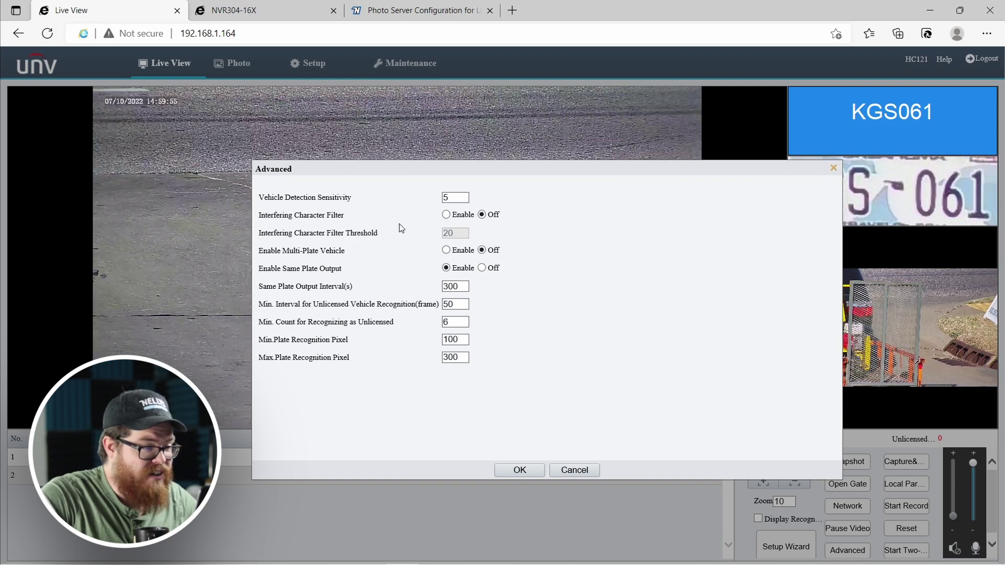
left_click(448, 214)
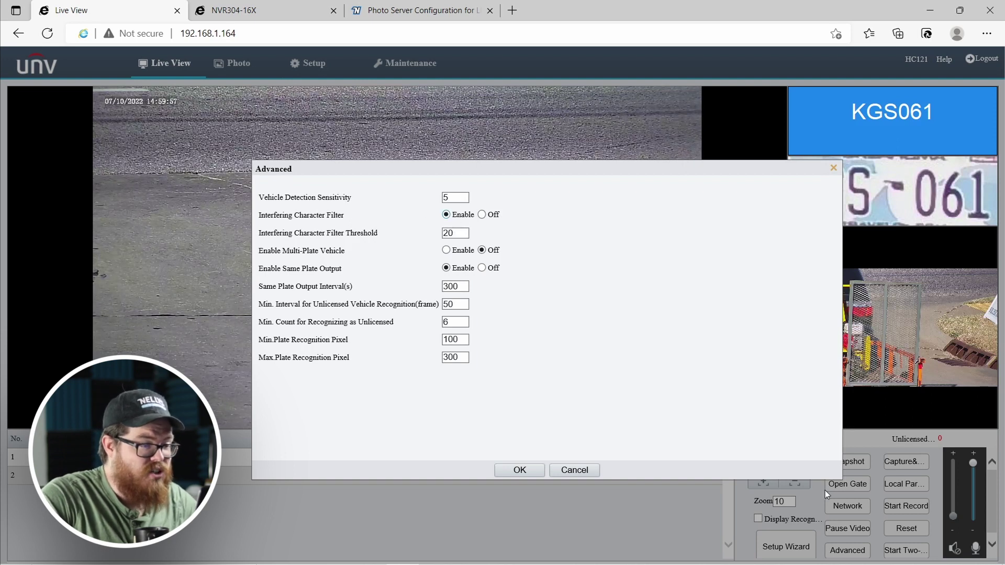
left_click(482, 215)
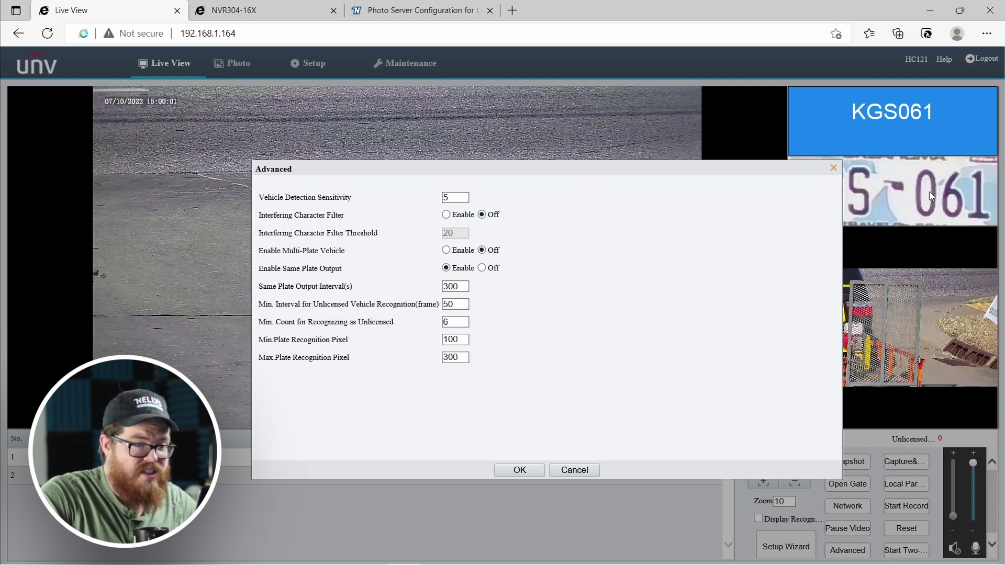
left_click(832, 168)
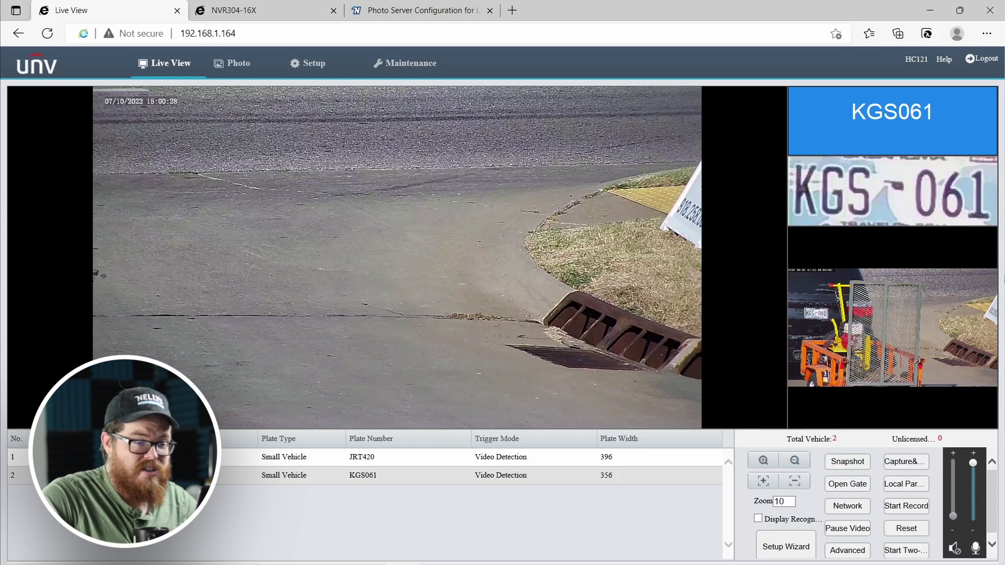
Reopen Advanced settings, enable Interfering Character Filter to see its threshold, then set it back Off.
left_click(846, 550)
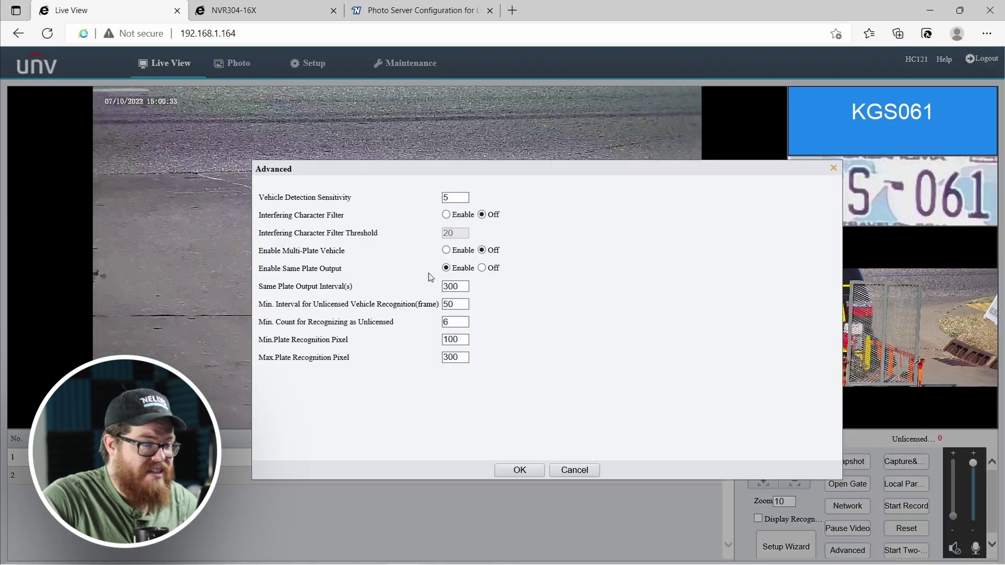
left_click(447, 214)
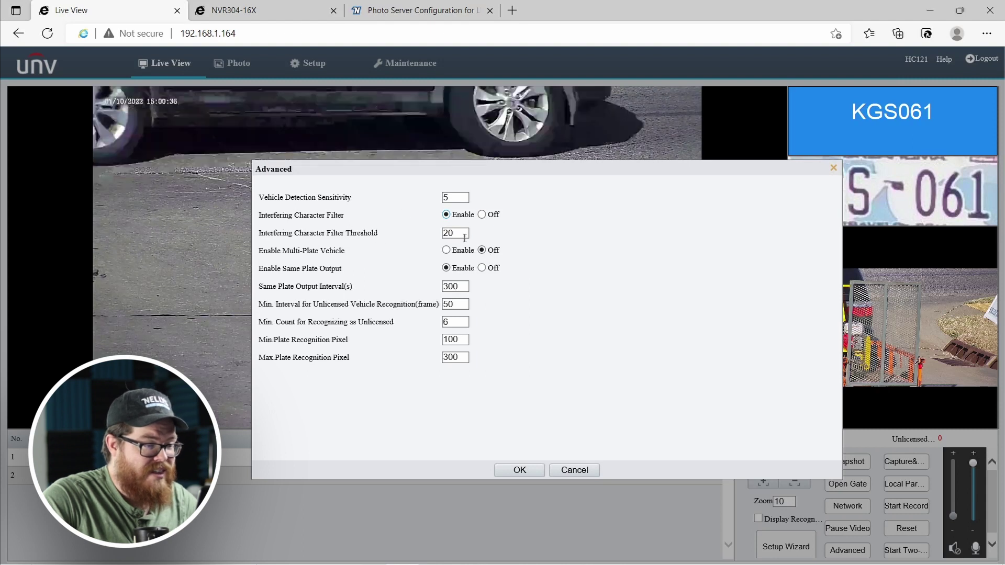
mouse_move(475, 236)
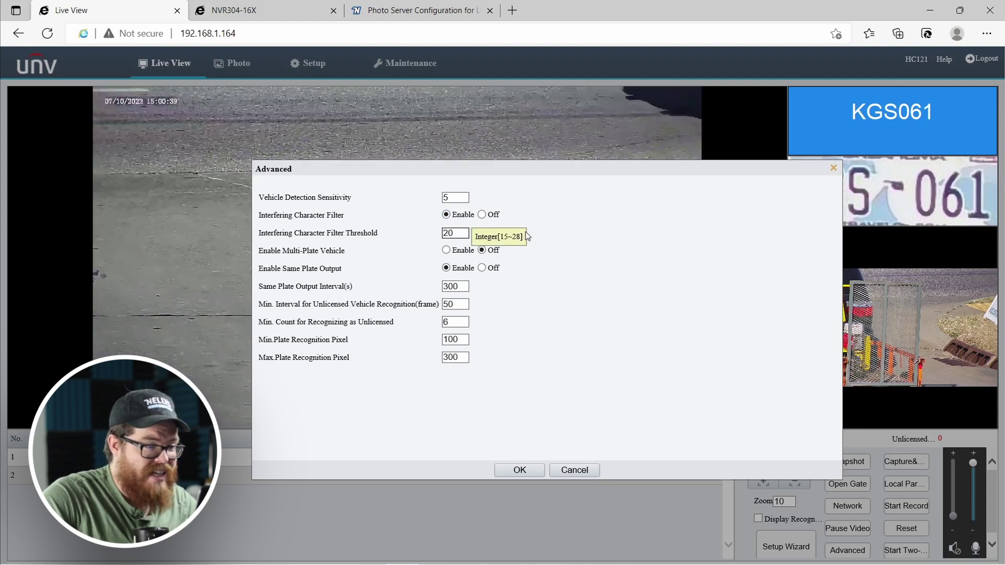
left_click(482, 214)
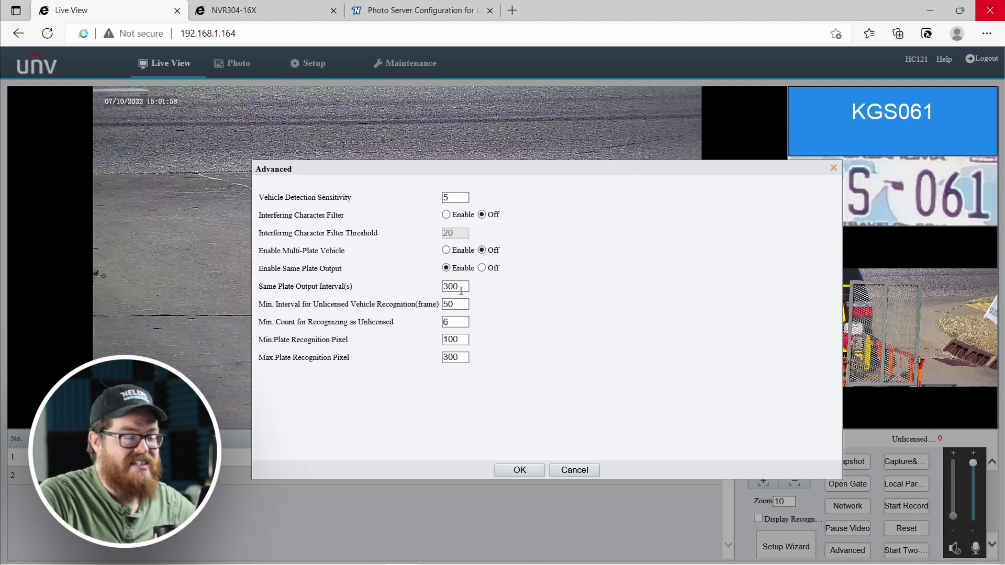
Change the Same Plate Output Interval from 300 to 60 seconds.
left_click(461, 289)
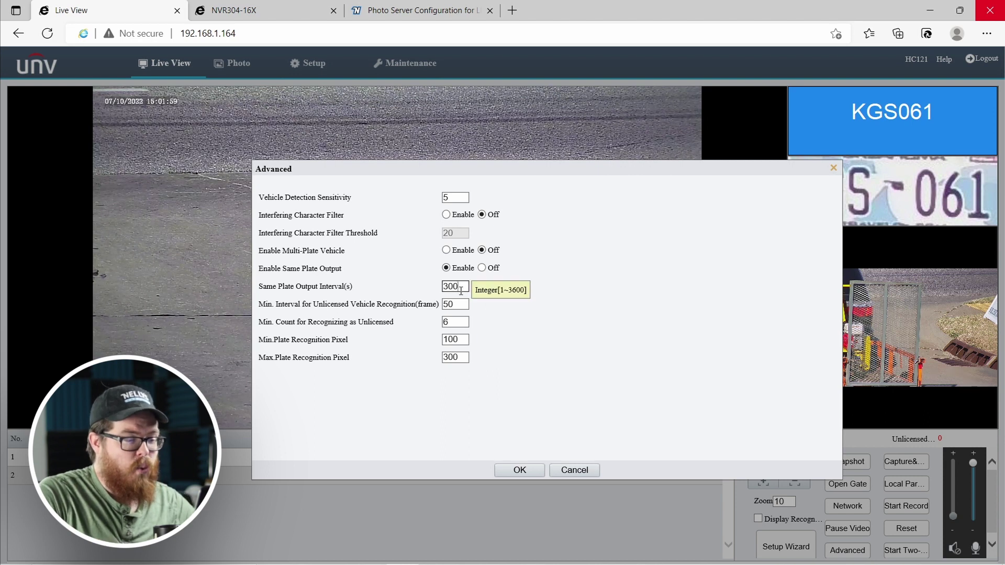
left_click(523, 293)
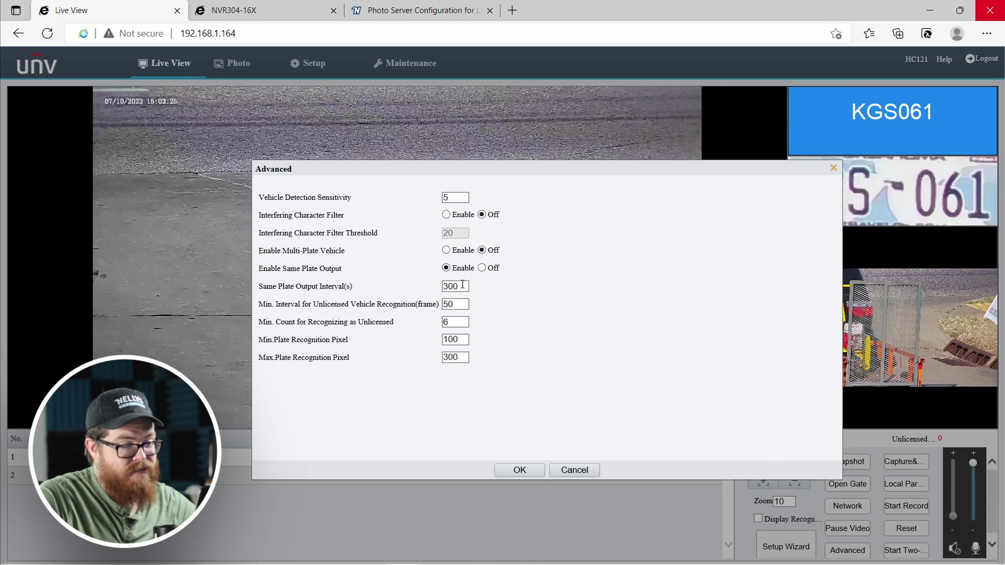
left_click(463, 285)
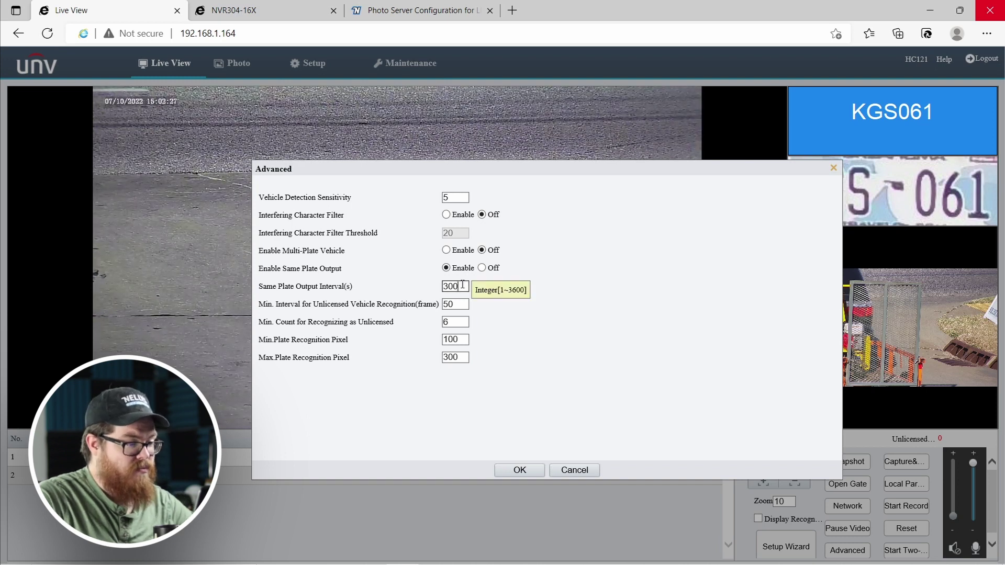
double_click(465, 289)
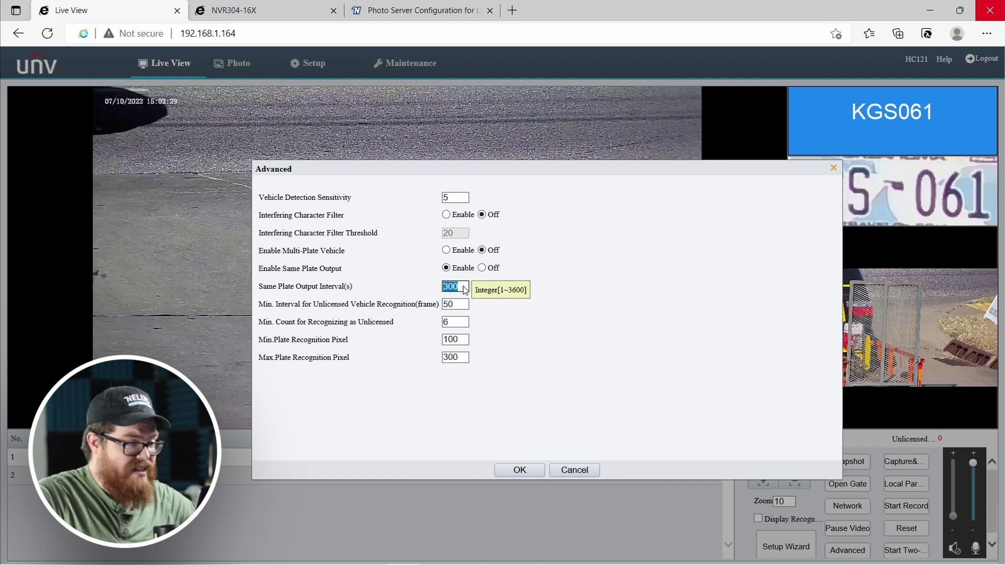
type("60")
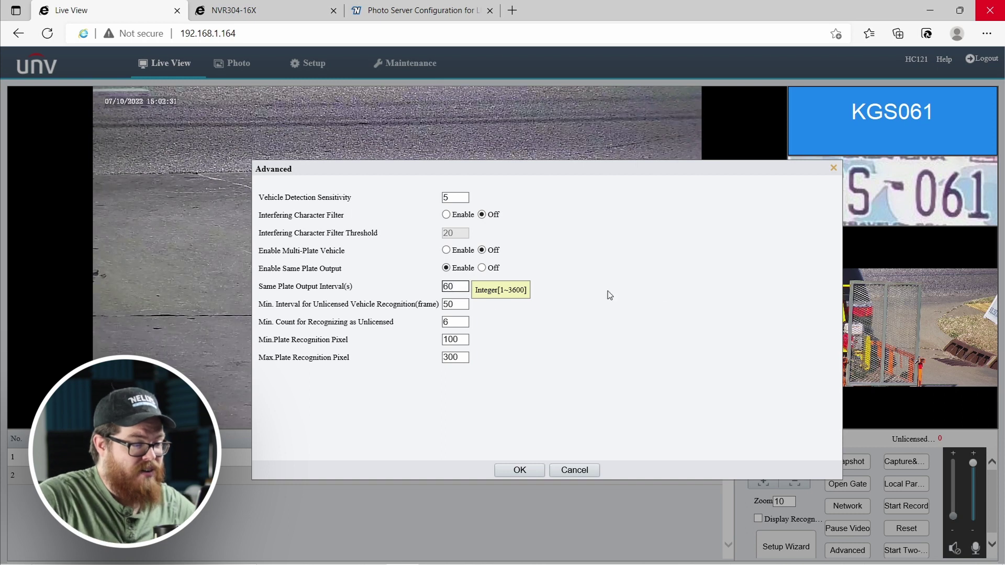
left_click(664, 293)
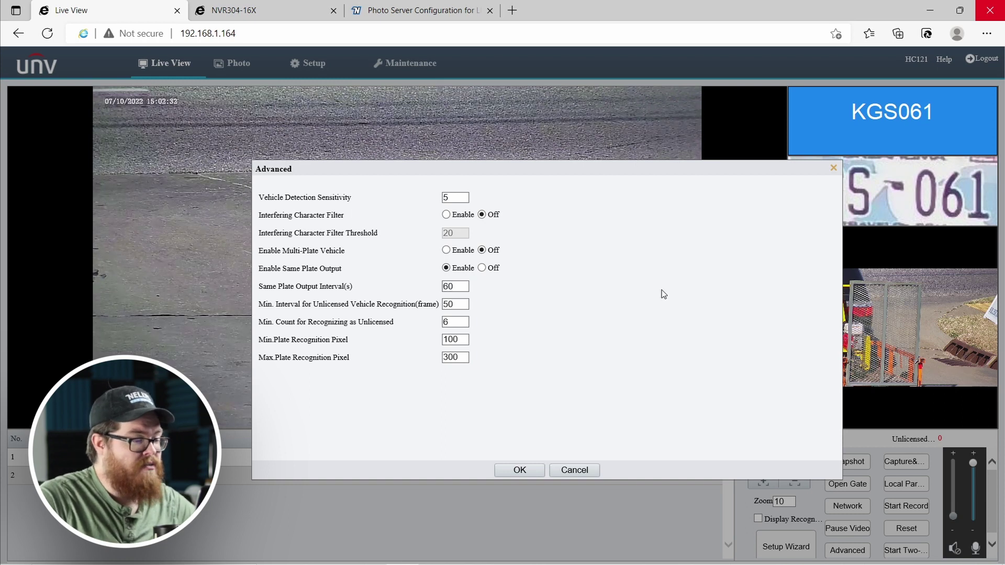
Check the interval's 1–3600 range and close the Advanced settings dialog.
left_click(455, 289)
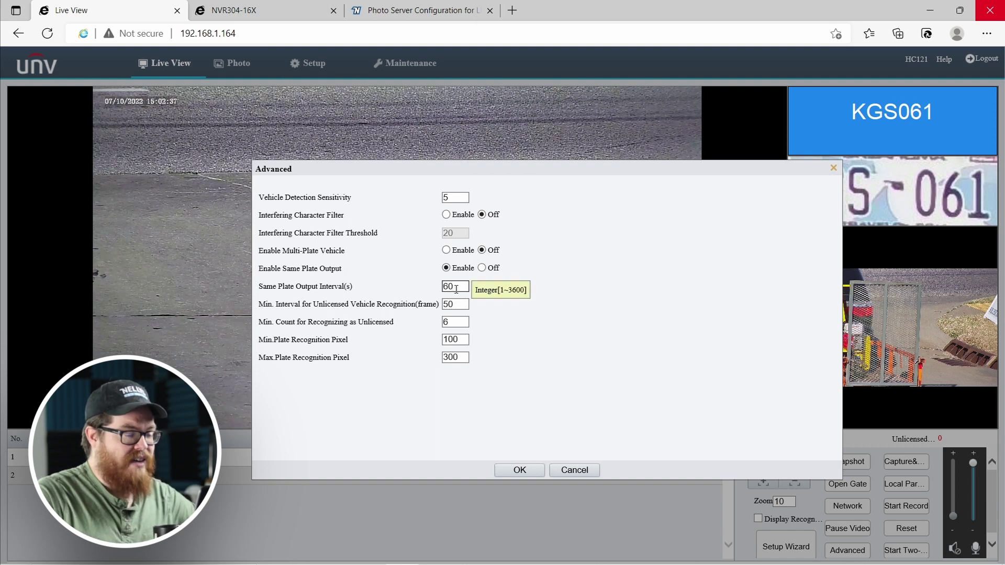
left_click(551, 293)
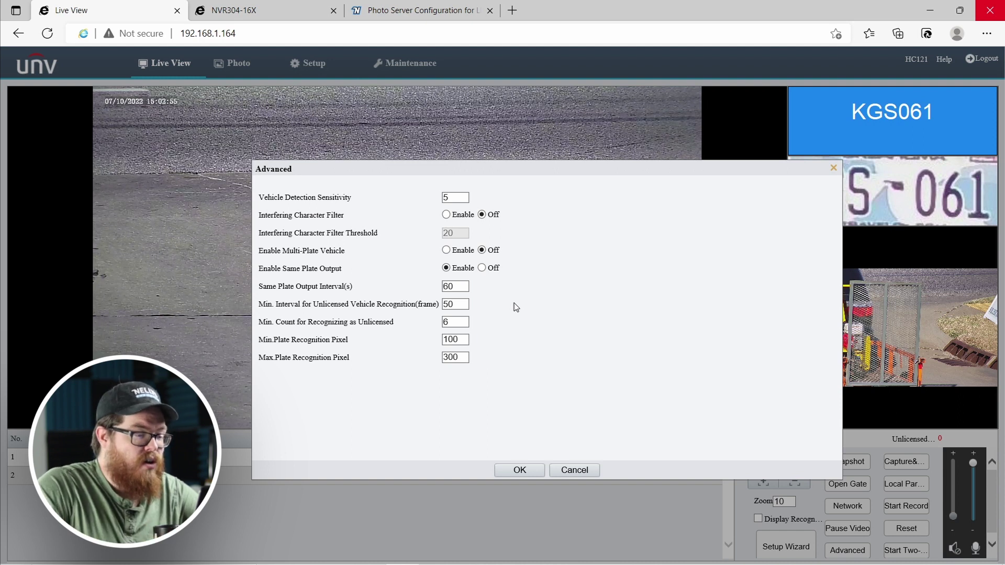
left_click(455, 284)
double_click(455, 285)
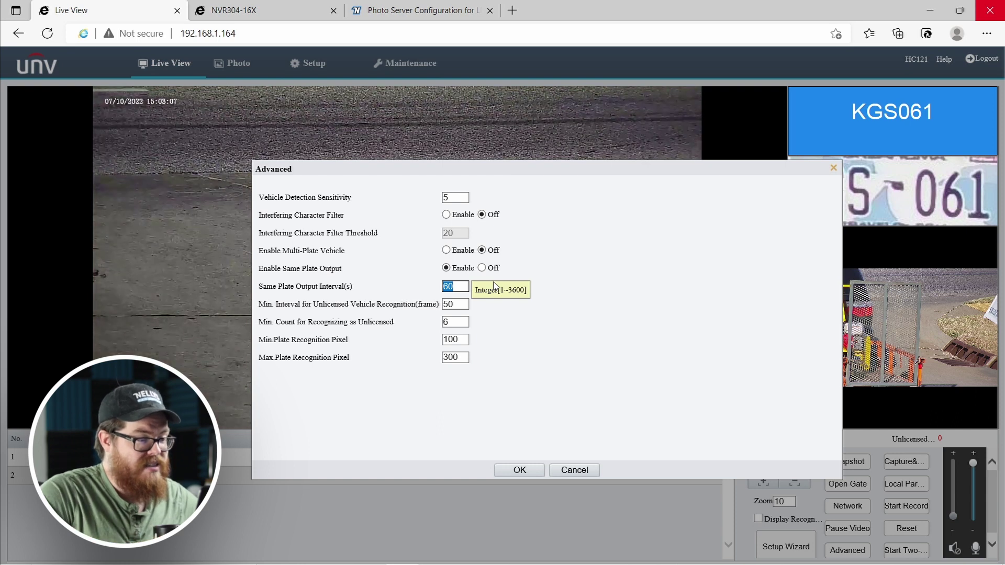
left_click(469, 287)
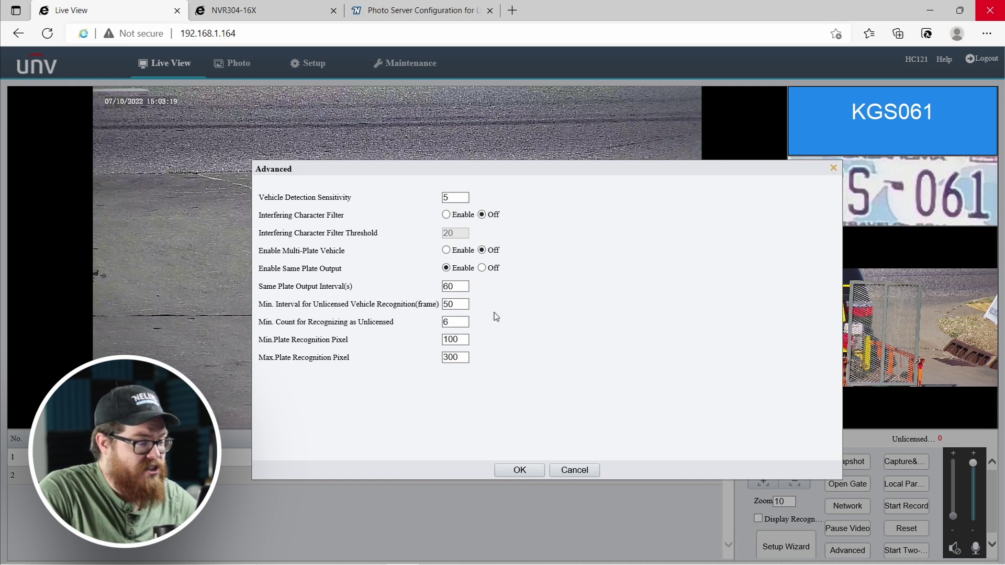
left_click(575, 470)
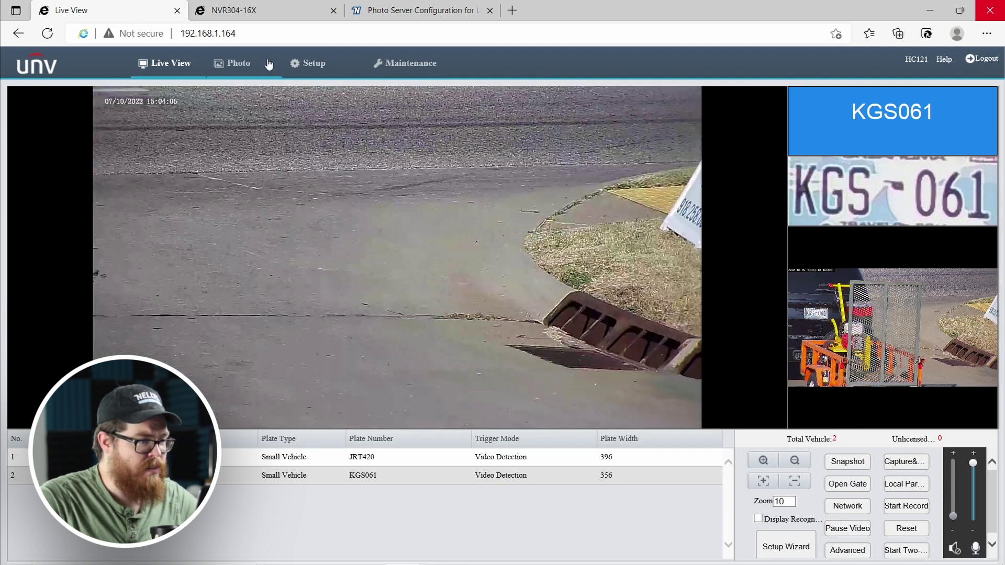
In Setup's Smart page, leave Vehicle Head Only disabled and move on to the snapshot and vehicle settings.
left_click(306, 66)
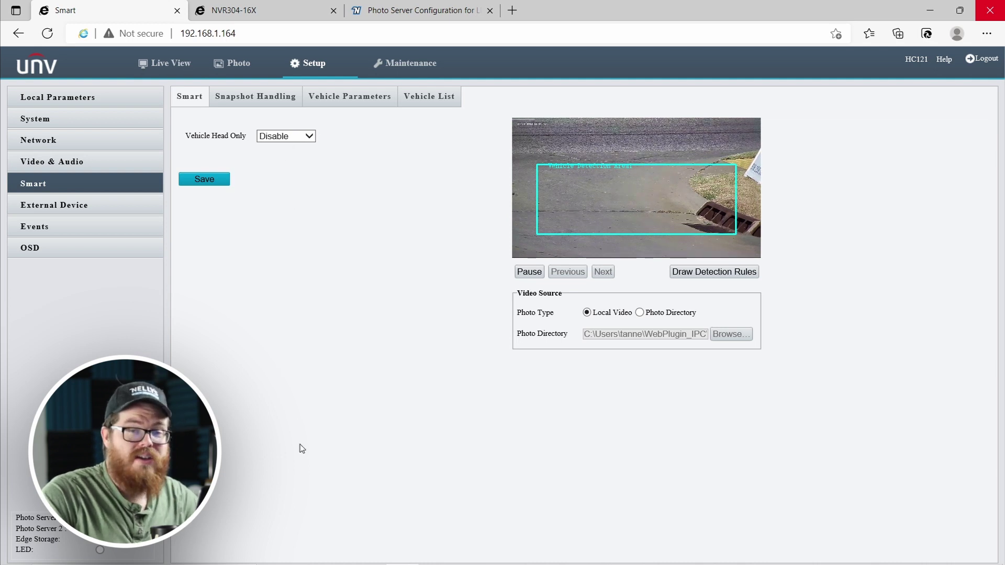
left_click(294, 137)
left_click(358, 127)
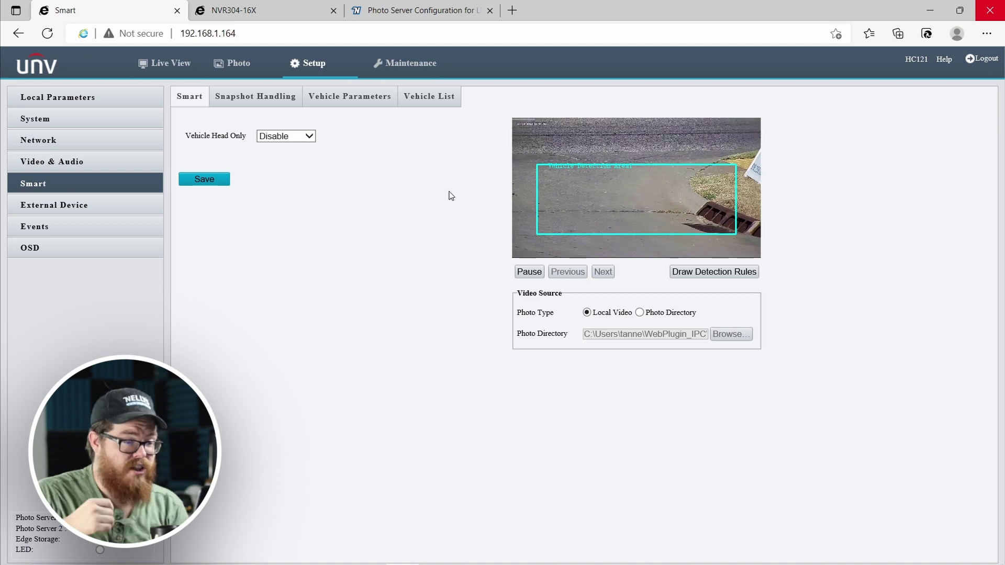
left_click(252, 102)
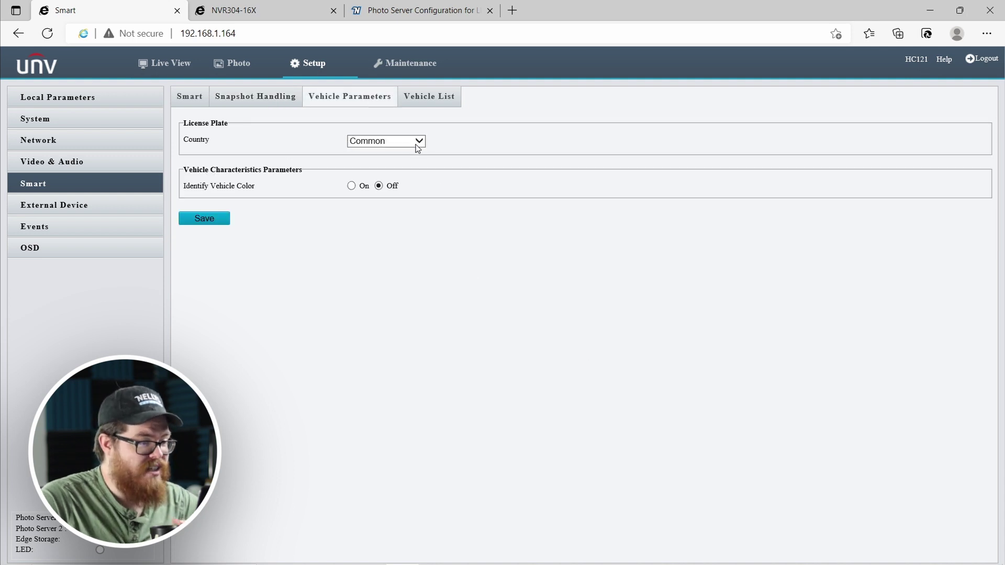
Keep the plate country as Common and switch Identify Vehicle Color On.
left_click(417, 141)
left_click(498, 144)
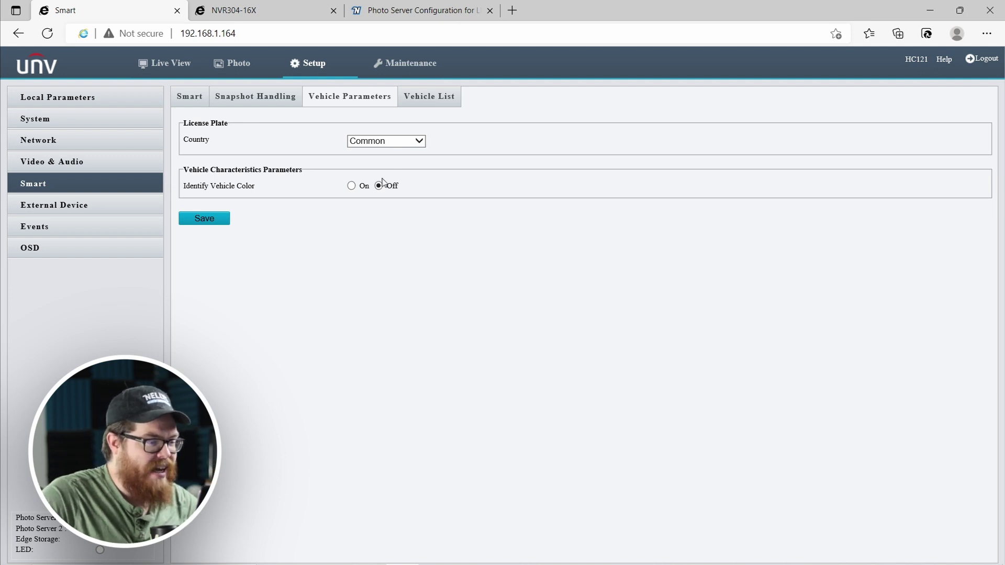
left_click(351, 185)
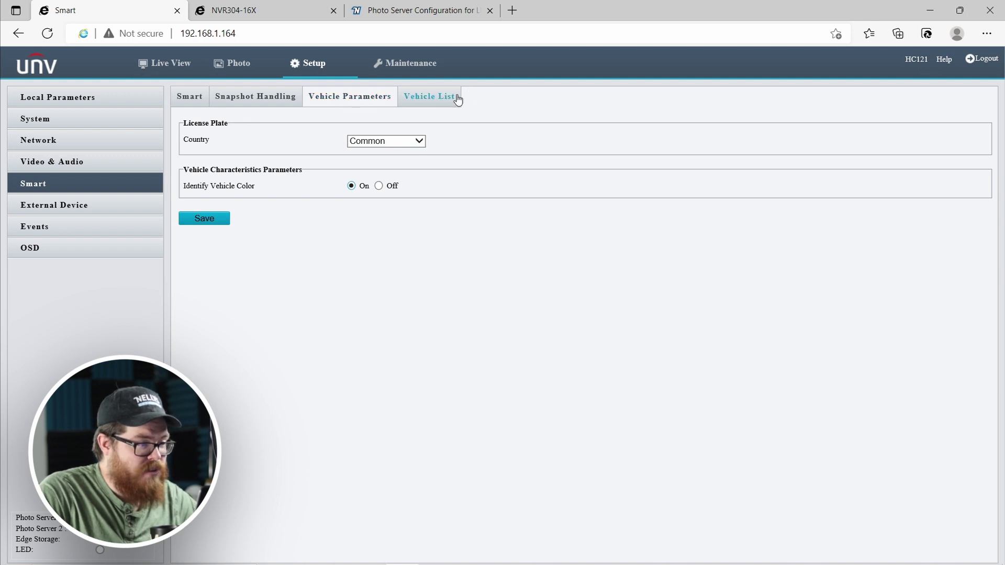
left_click(439, 103)
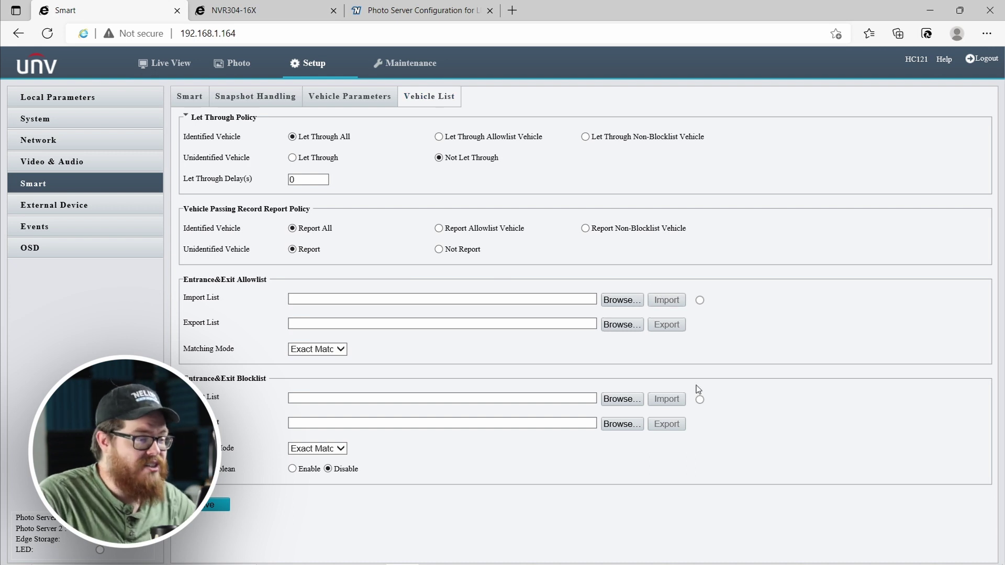
Return to Live View, reload the camera page and log back in with the camera password.
left_click(178, 64)
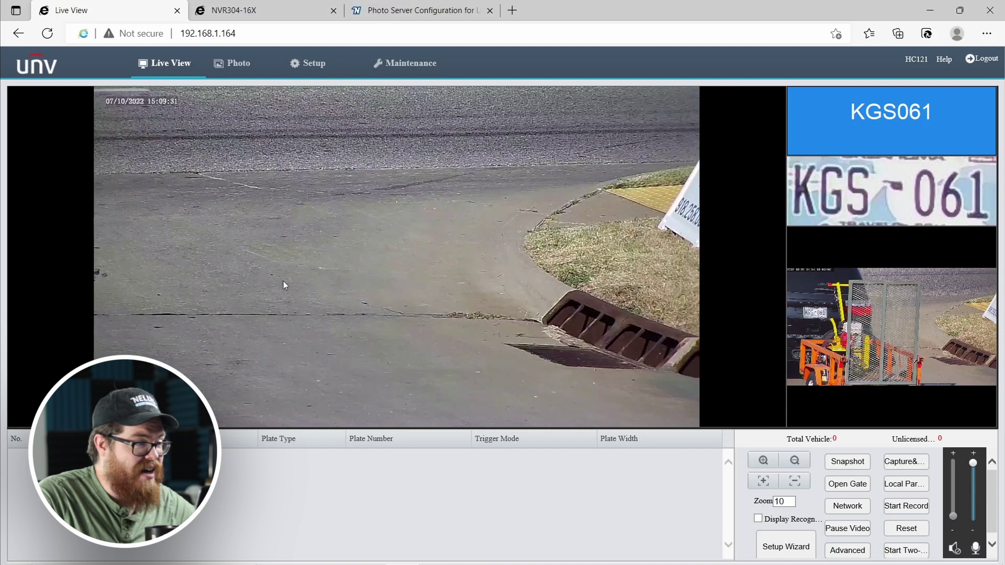
left_click(47, 33)
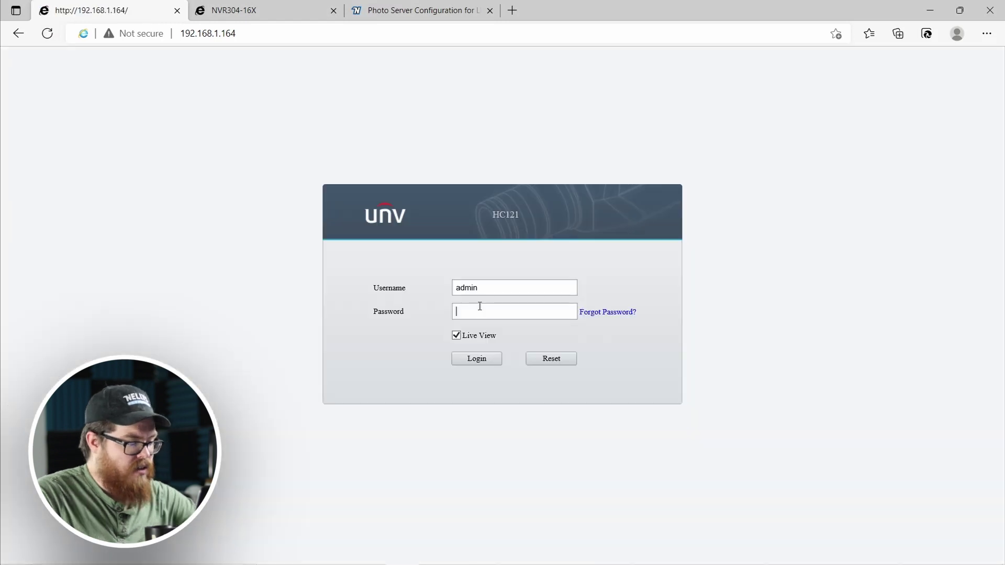
left_click(480, 306)
type("123456")
key("Return")
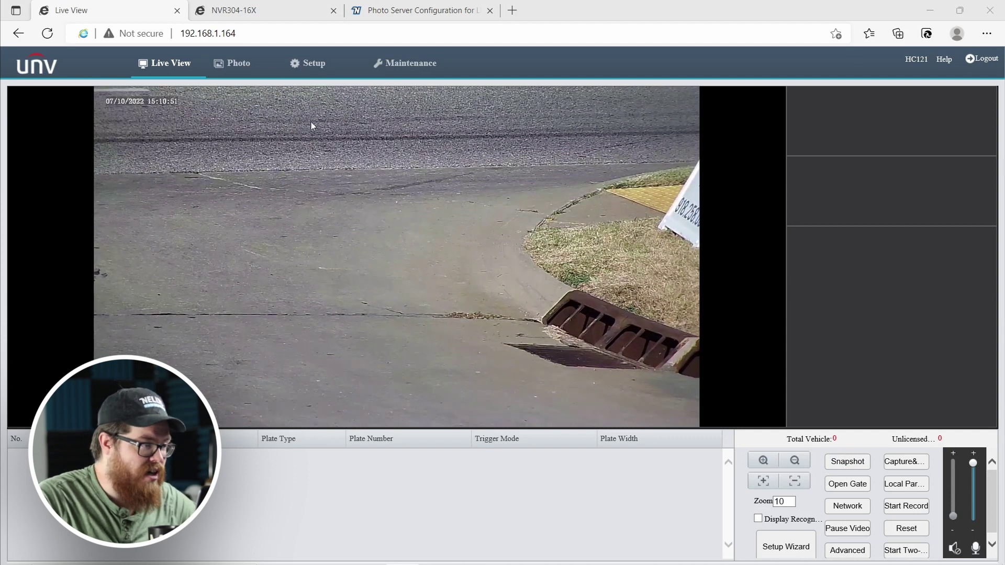
In the NVR interface, open the camera list and start adding a camera, checking the LPR camera's IP.
left_click(230, 11)
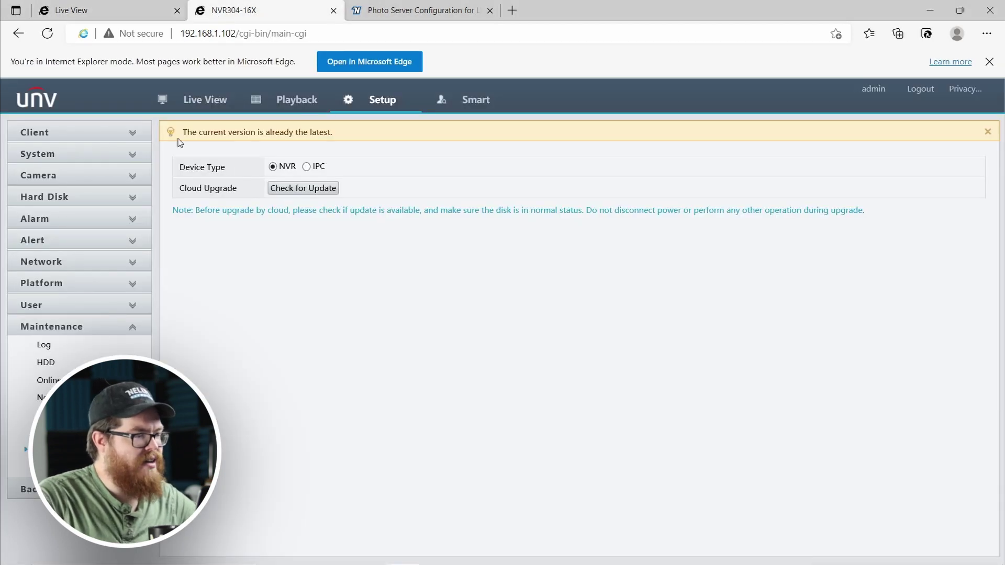
left_click(71, 178)
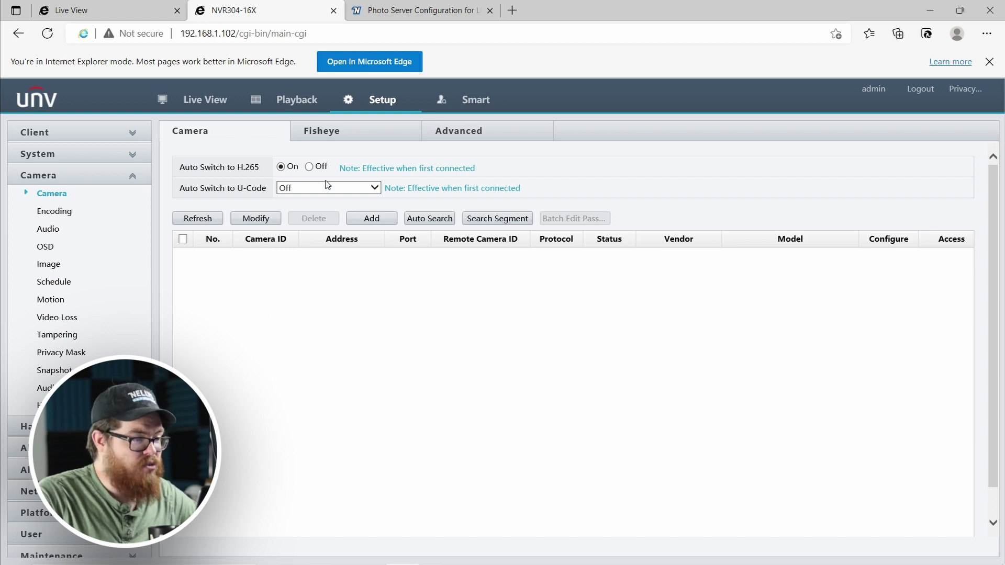
left_click(368, 219)
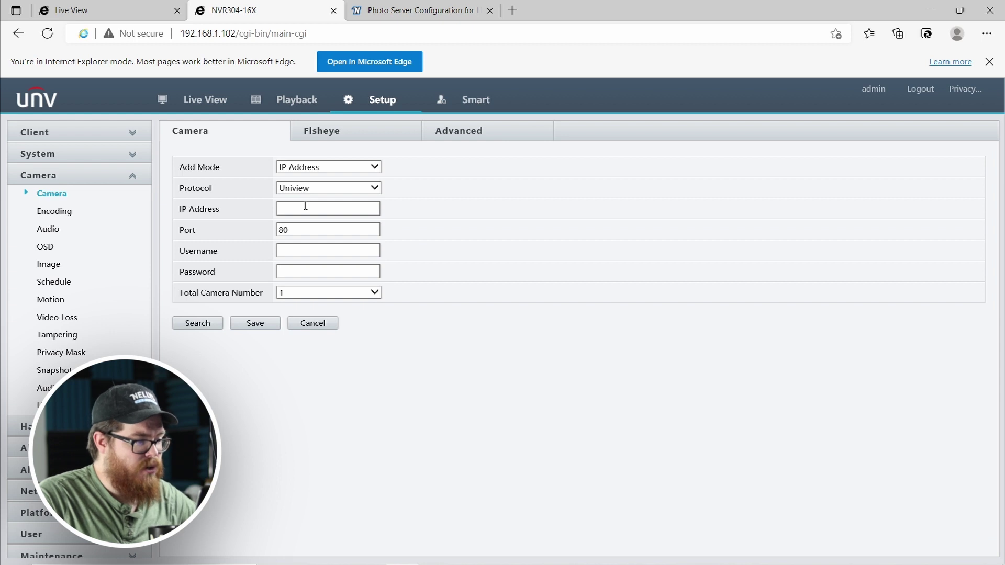
left_click(131, 10)
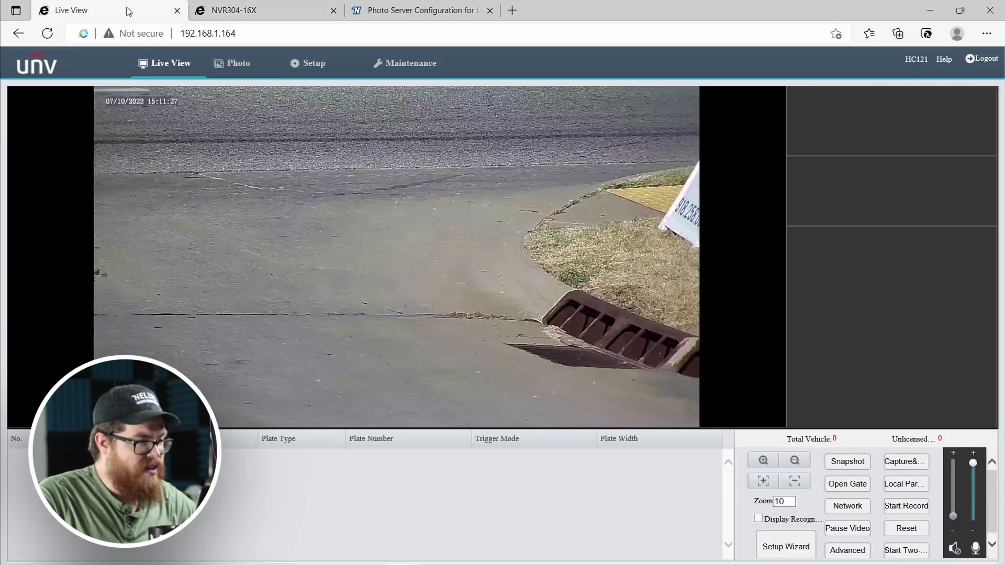
left_click(241, 11)
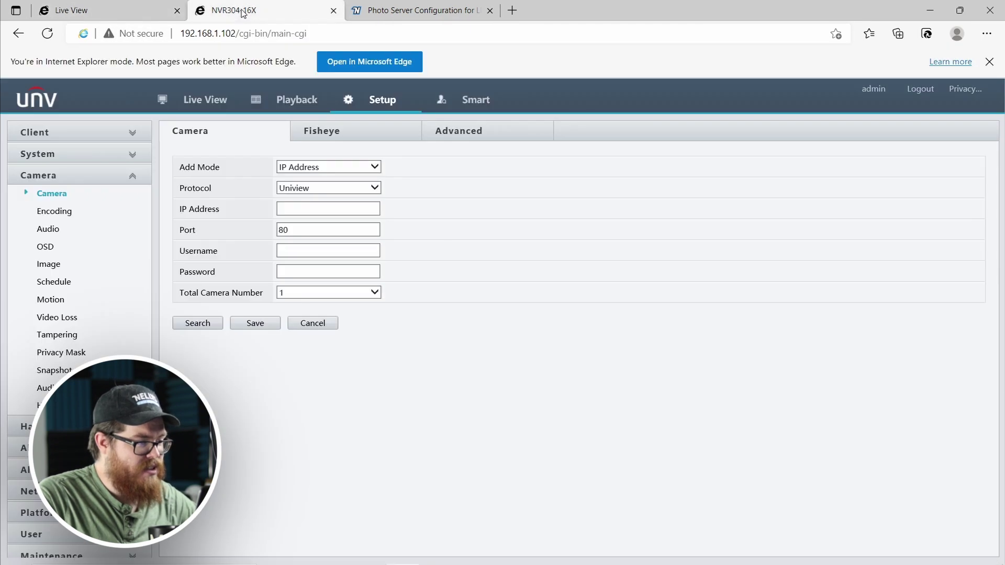
Add the camera at 192.168.1.164 with its username and password, then view its D1 feed.
left_click(316, 208)
type("192.168.1.164")
left_click(367, 251)
type("admin")
key("Tab")
type("••••••")
left_click(255, 323)
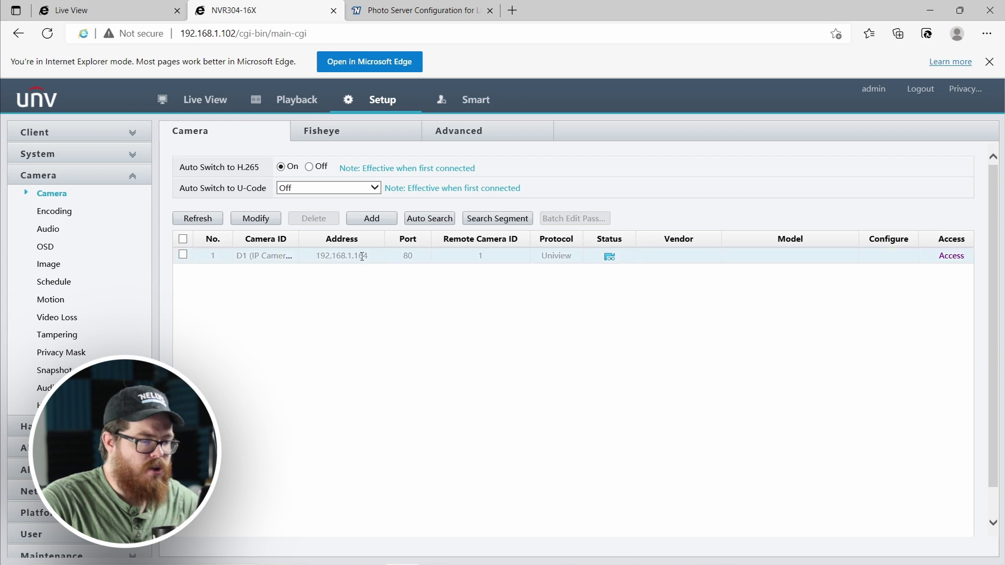
left_click(198, 100)
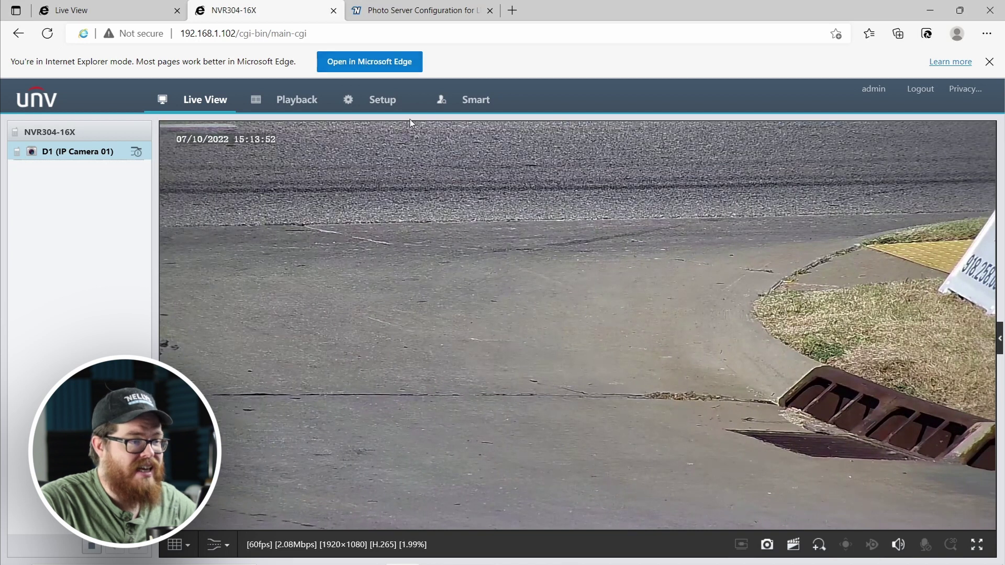
Open the LPR camera's Photo Server settings and set the Server IP to 192.168.1.102.
left_click(124, 15)
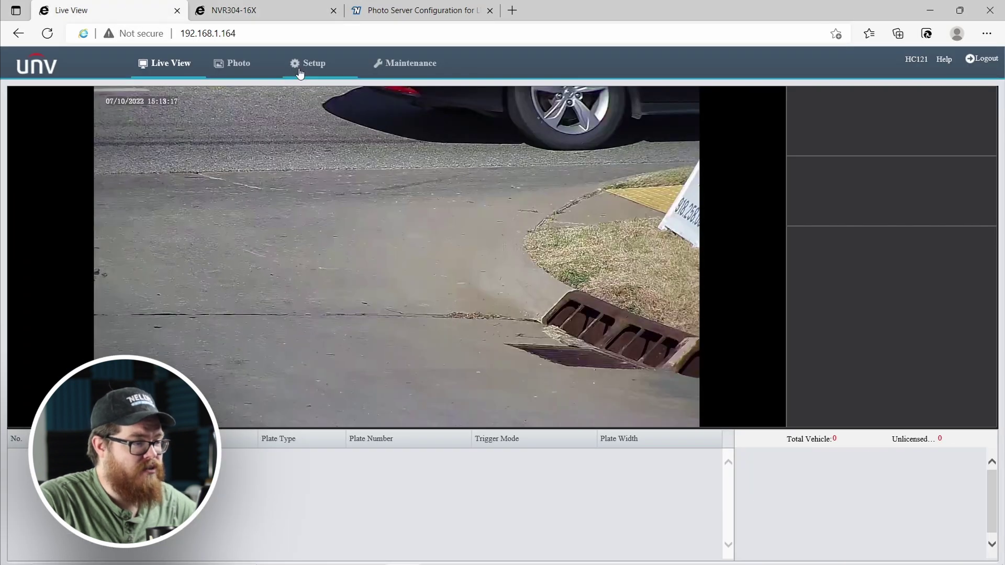
left_click(310, 63)
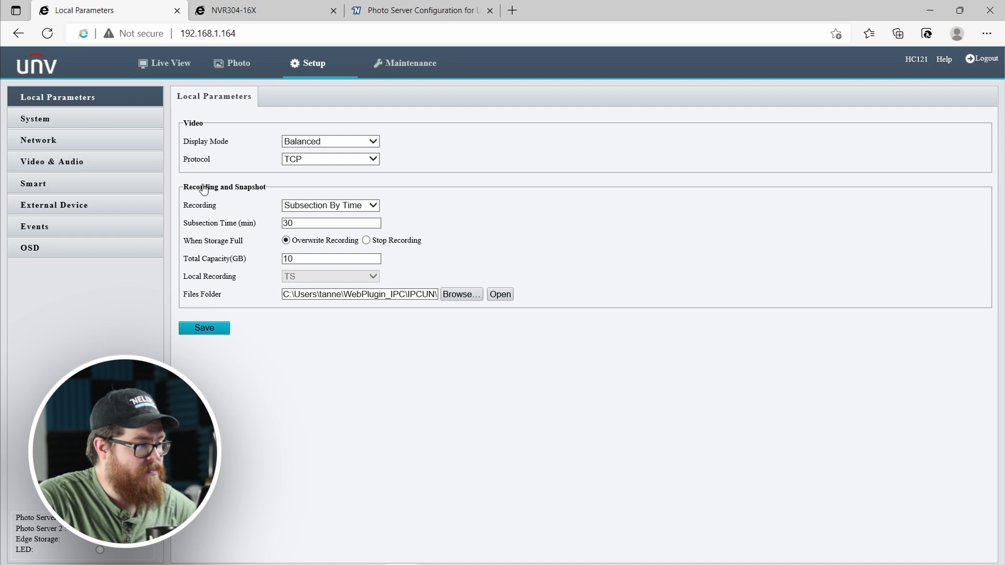
left_click(75, 117)
left_click(345, 104)
left_click(346, 142)
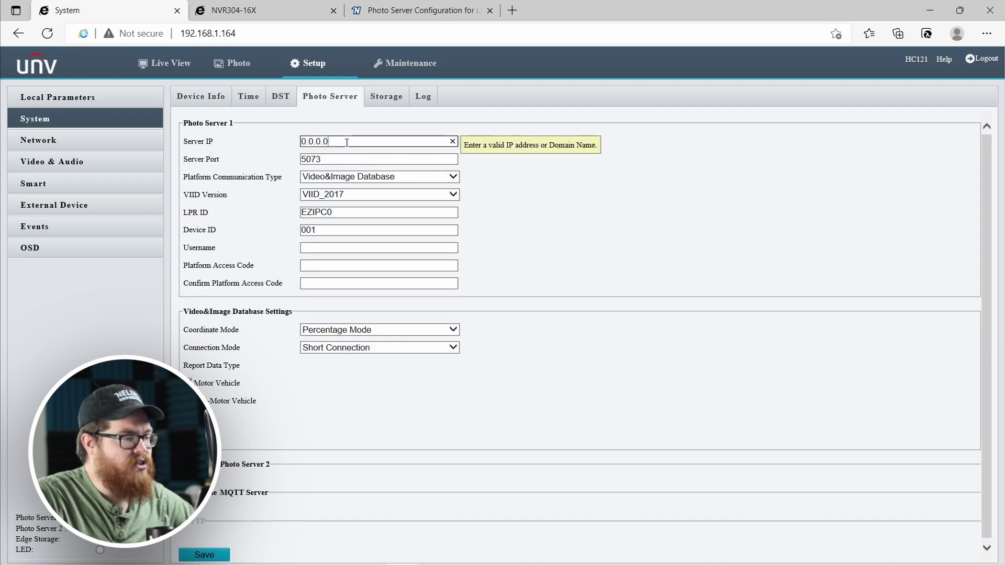
double_click(346, 142)
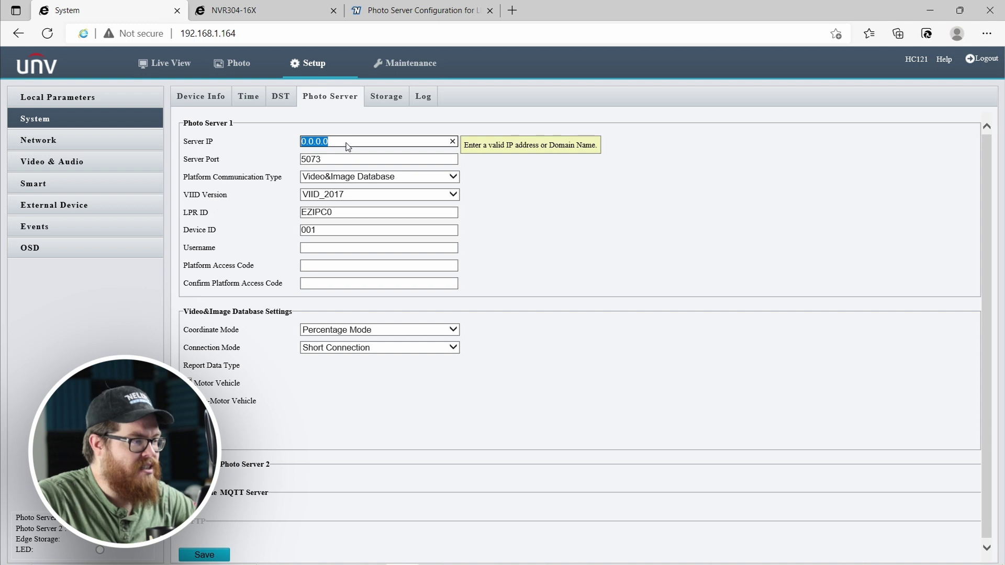
type("192.168.1.102")
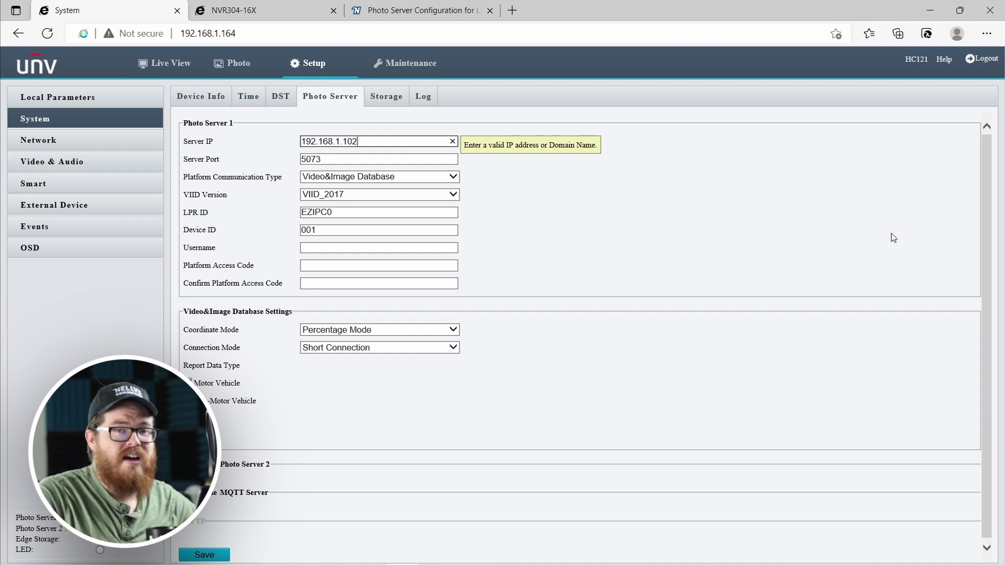
left_click(699, 250)
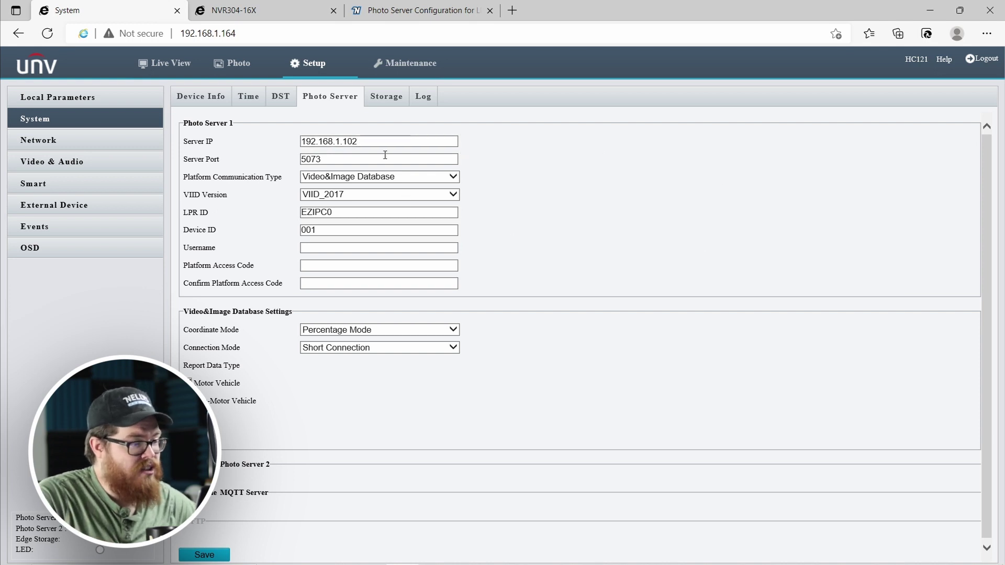
Set Platform Communication Type to Video&Image Database with version VIID_2018.
left_click(365, 178)
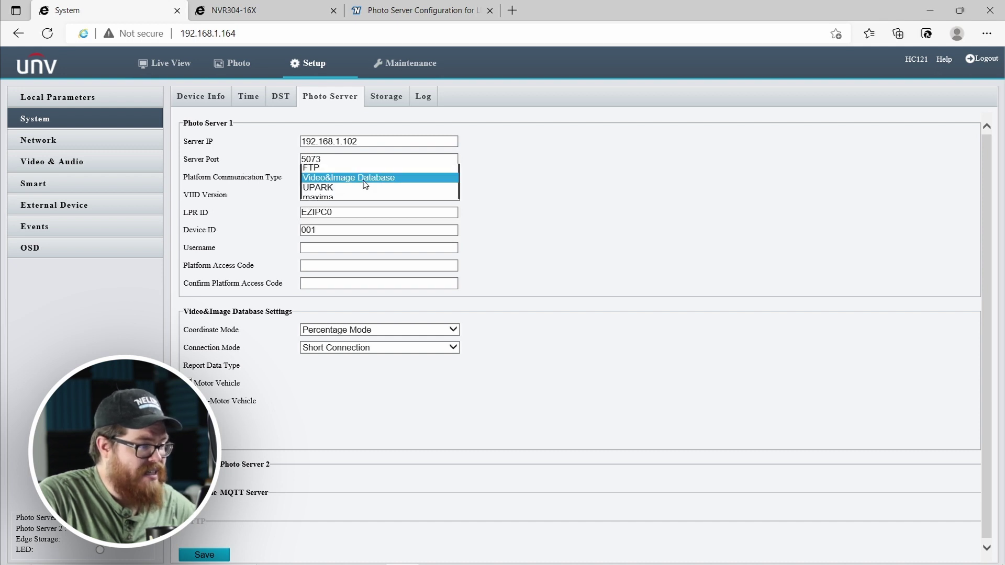
left_click(364, 180)
left_click(366, 195)
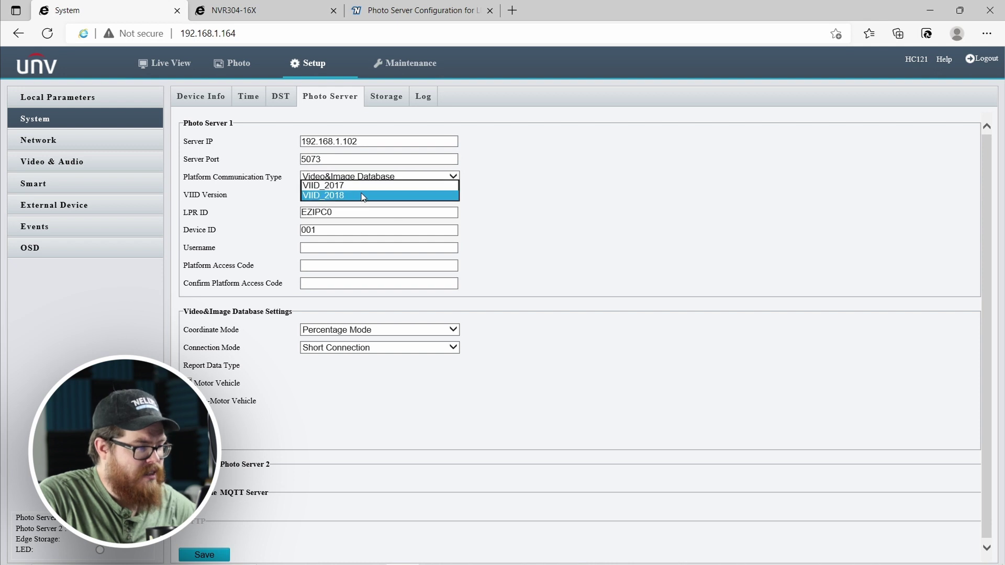
left_click(338, 197)
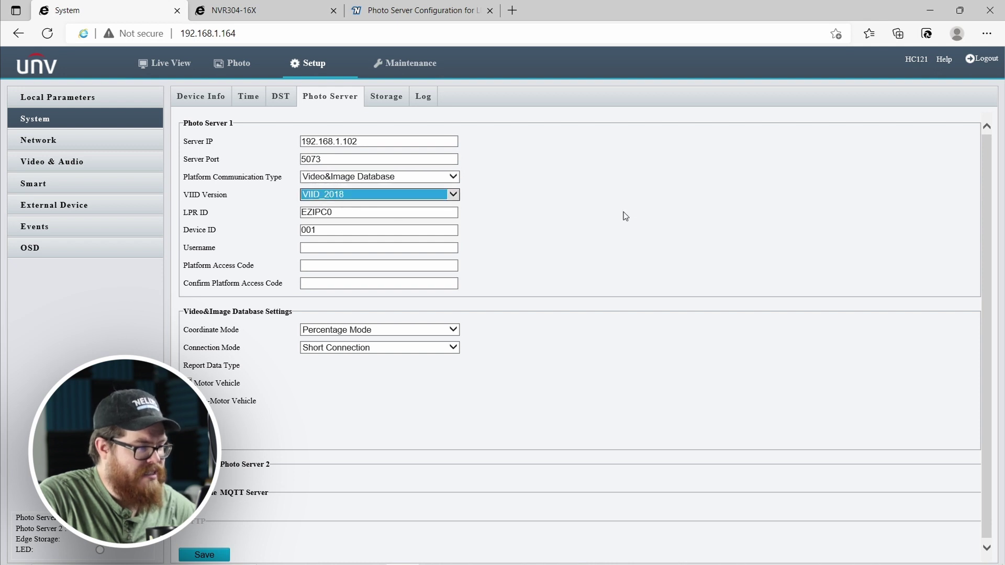
Enter the platform username, access code and its confirmation, then check the Device ID.
left_click(369, 249)
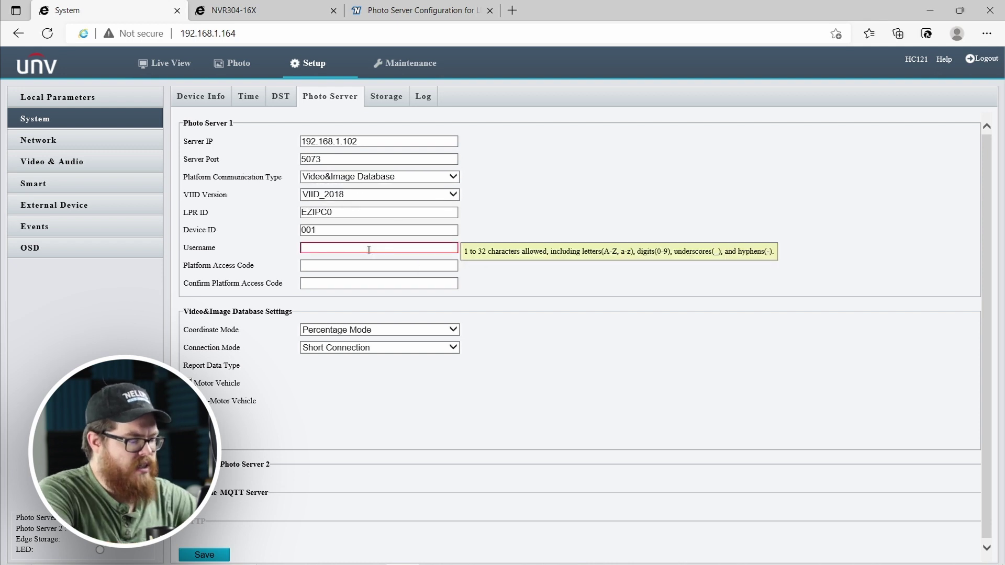
type("admi")
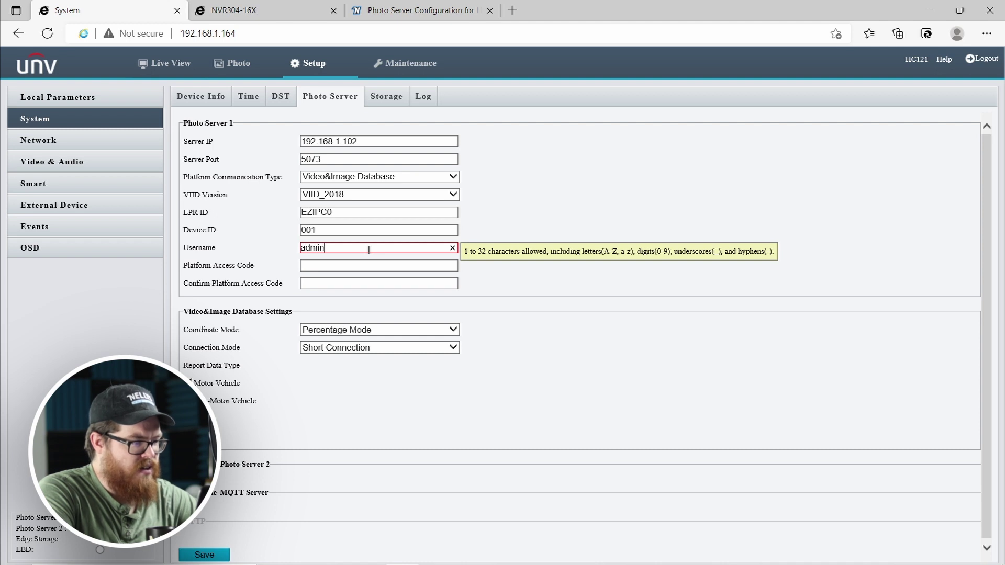
type("n")
left_click(337, 264)
type("admin123")
left_click(384, 284)
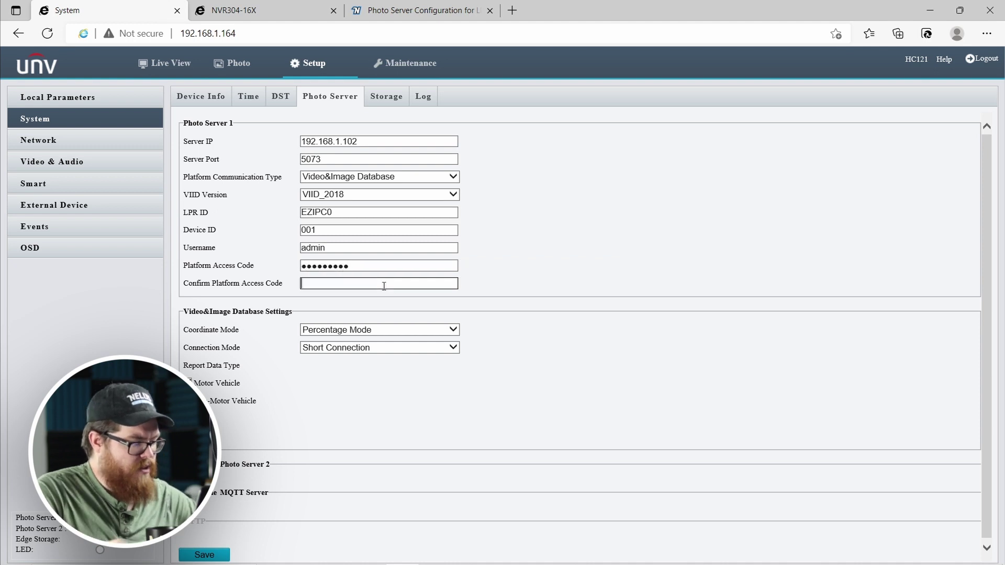
type("admin1234")
left_click(549, 272)
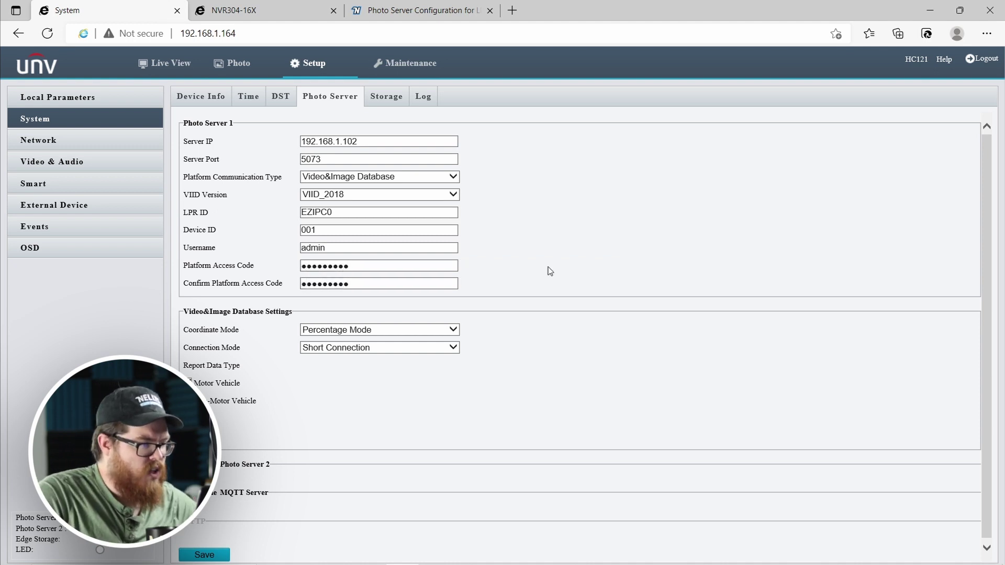
left_click(328, 233)
left_click(235, 11)
Review the Photo Server settings in the support article's Step 1 – LPR Setup section.
left_click(392, 12)
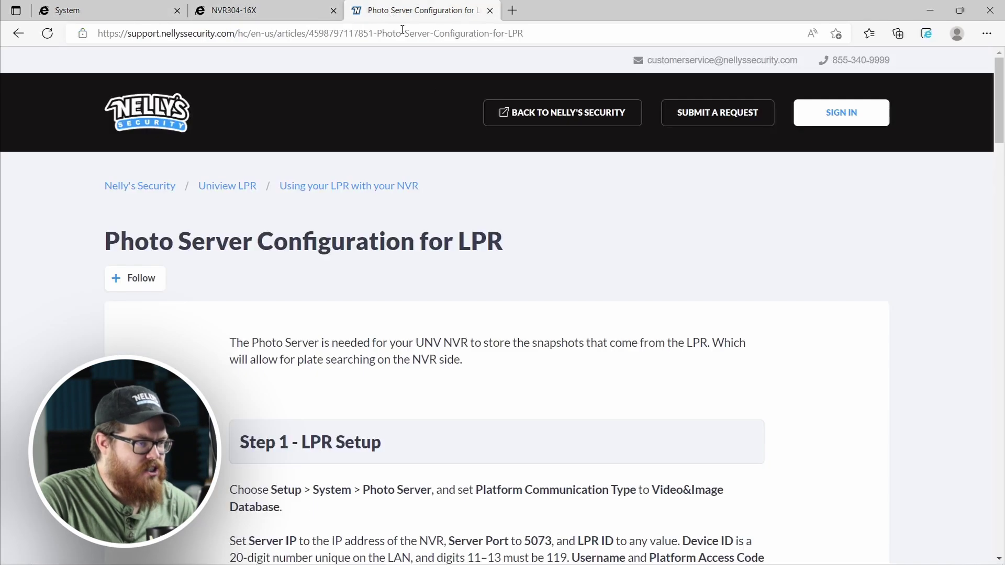
scroll(471, 277, "down", 5)
scroll(474, 277, "down", 16)
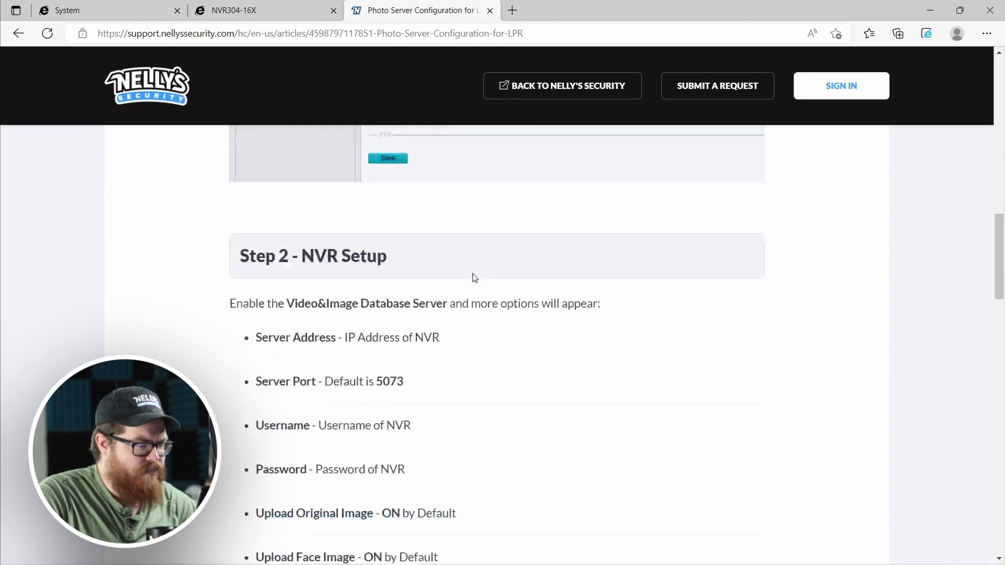
scroll(474, 304, "up", 3)
scroll(474, 304, "down", 8)
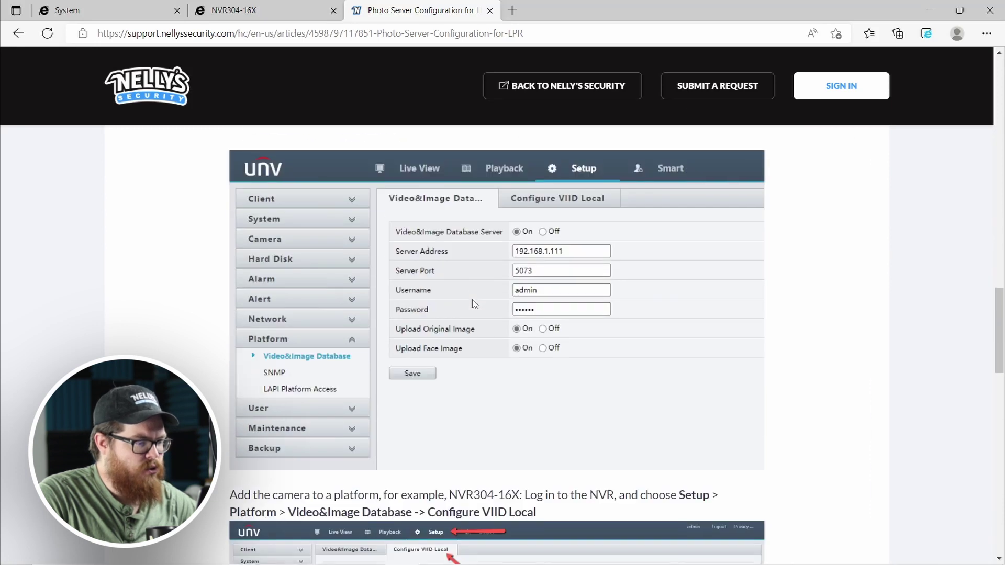
scroll(474, 304, "up", 9)
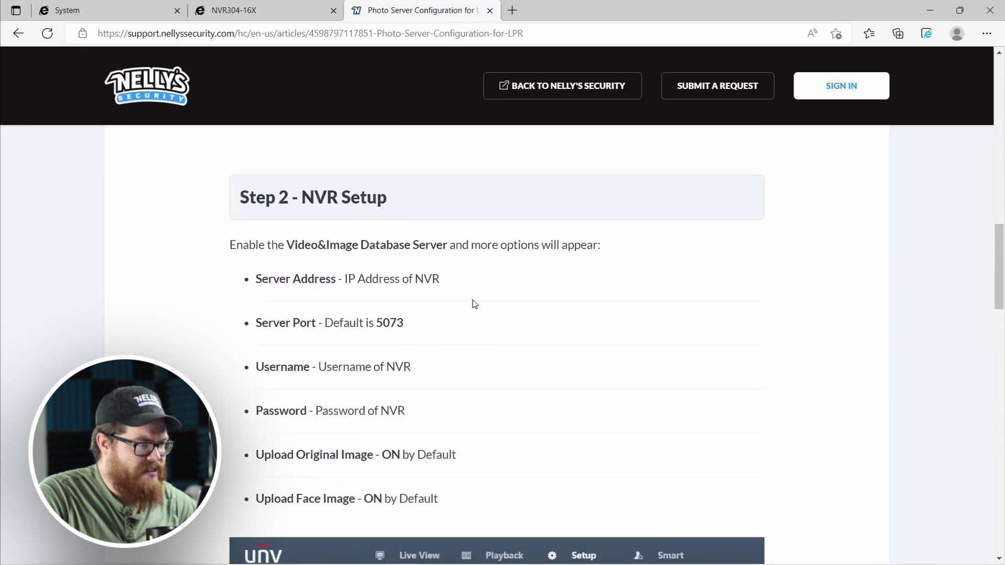
scroll(471, 303, "up", 12)
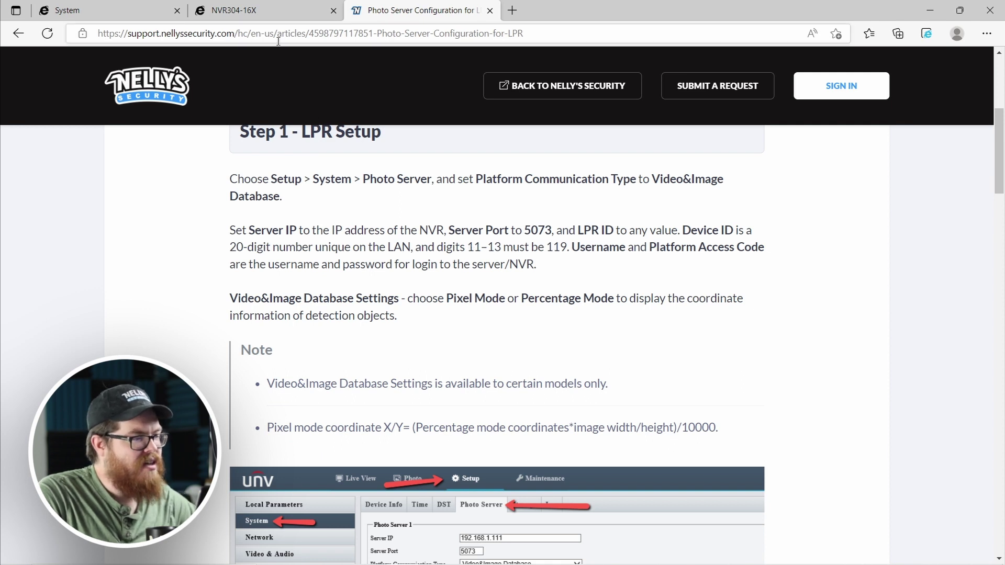
left_click(261, 13)
left_click(168, 11)
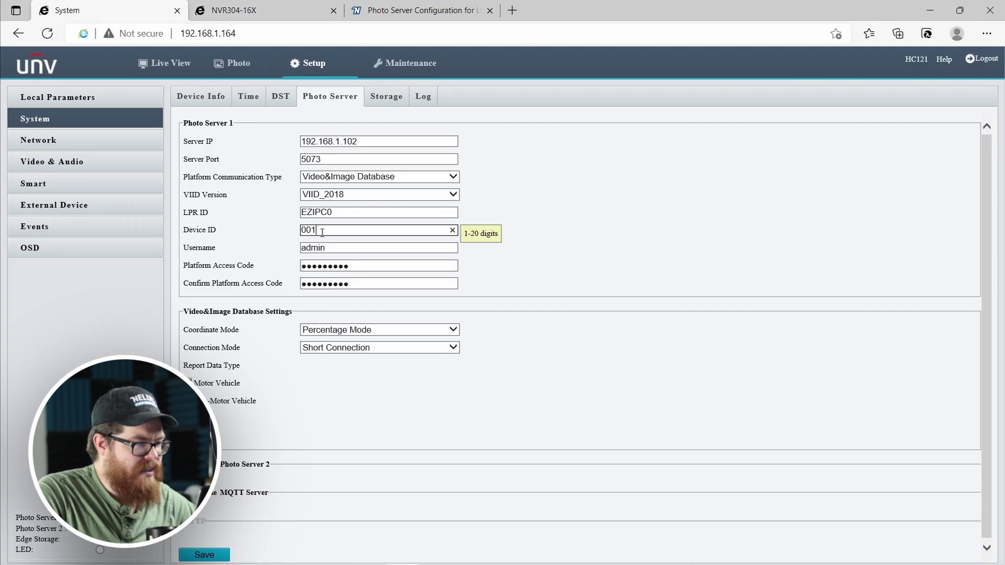
double_click(322, 233)
key("BackSpace")
type("12345678")
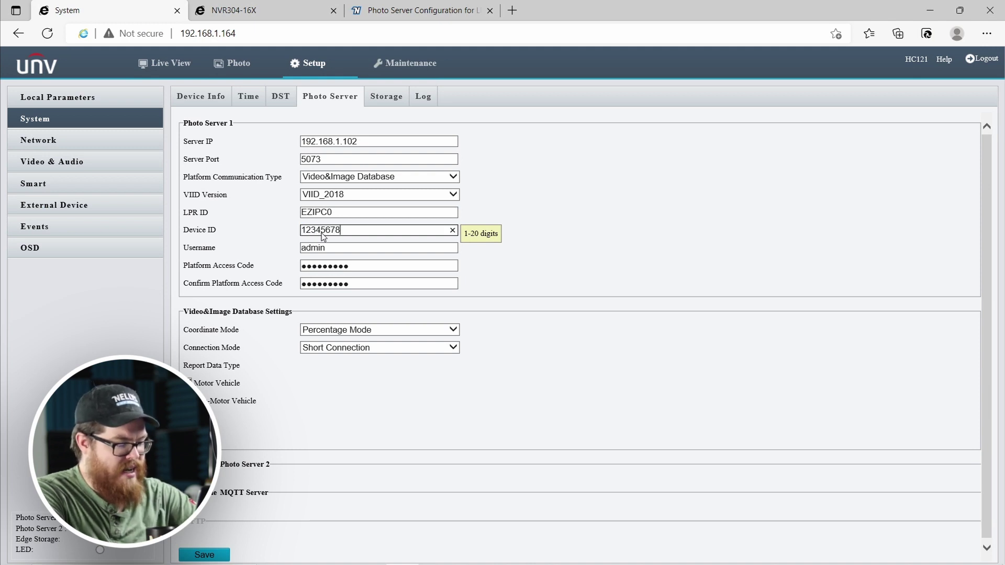
type("90")
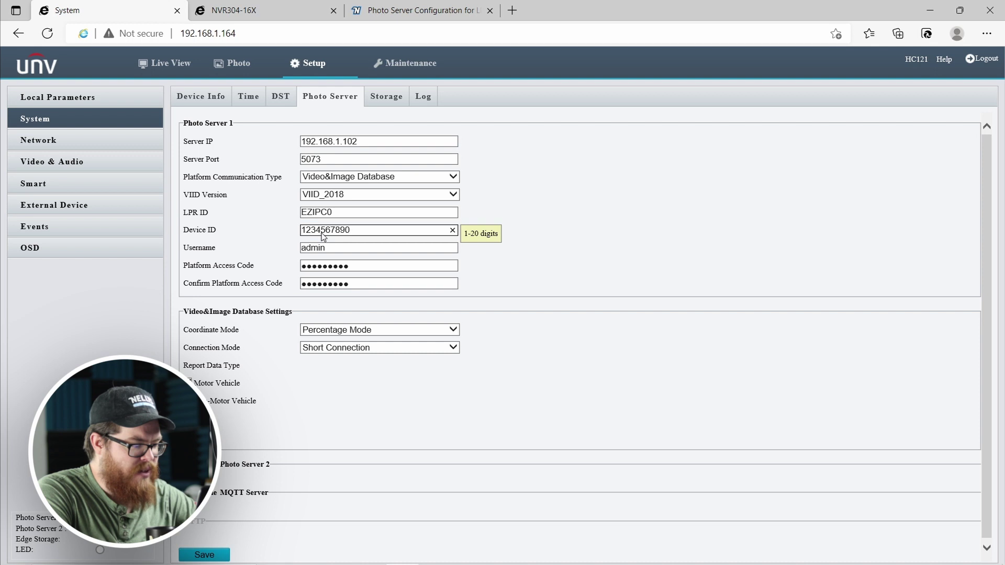
type("119")
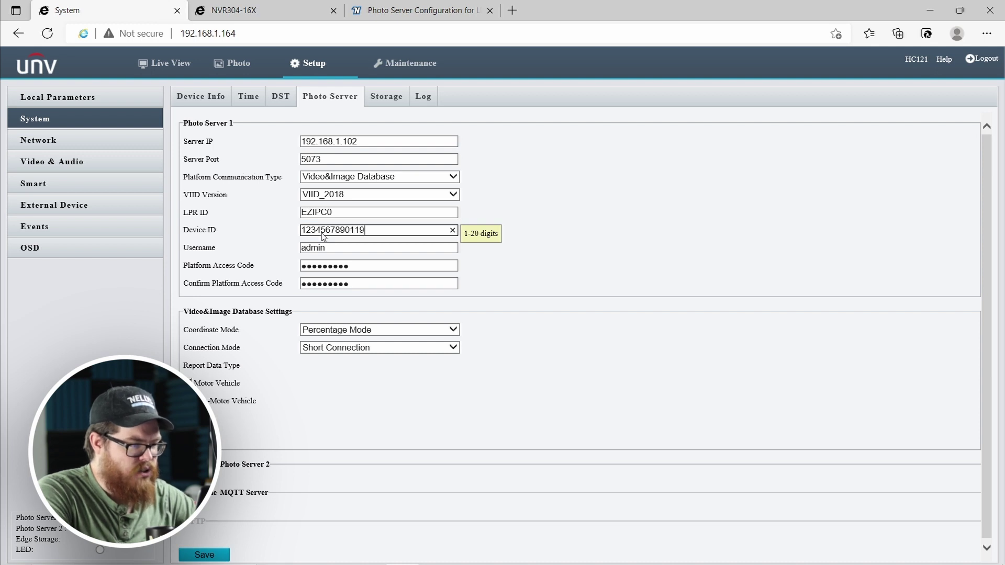
type("45678")
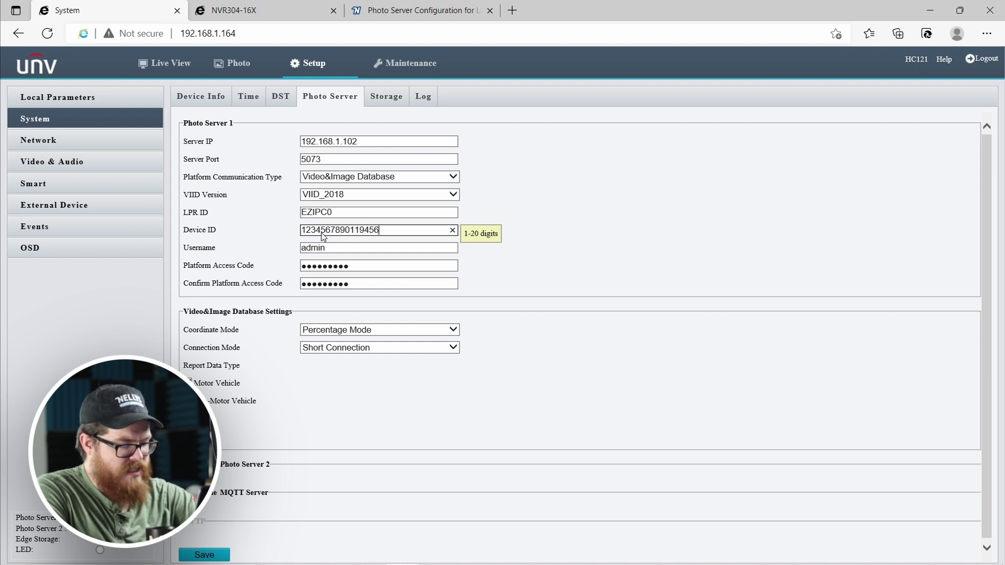
type("90")
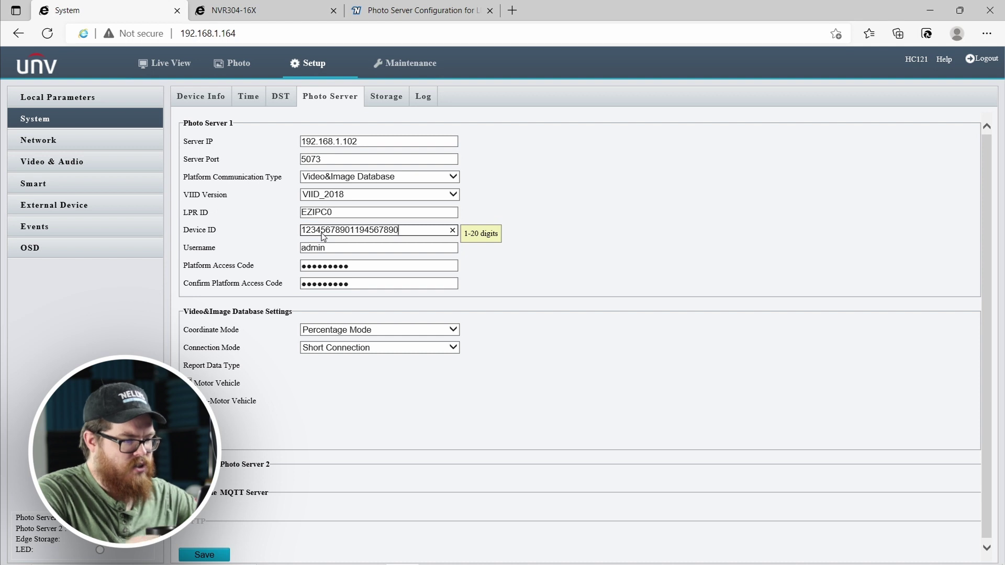
left_click(615, 177)
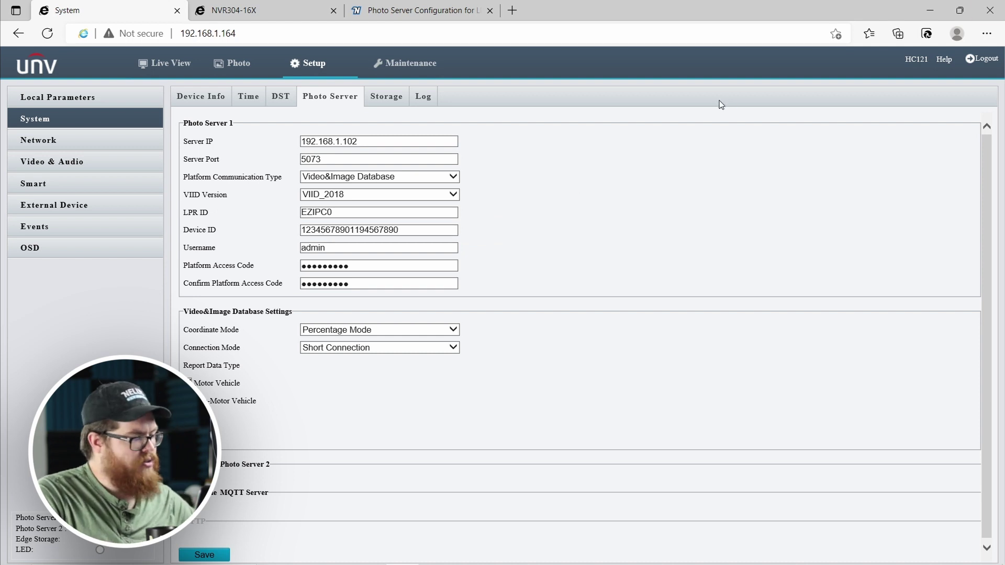
scroll(219, 549, "down", 1)
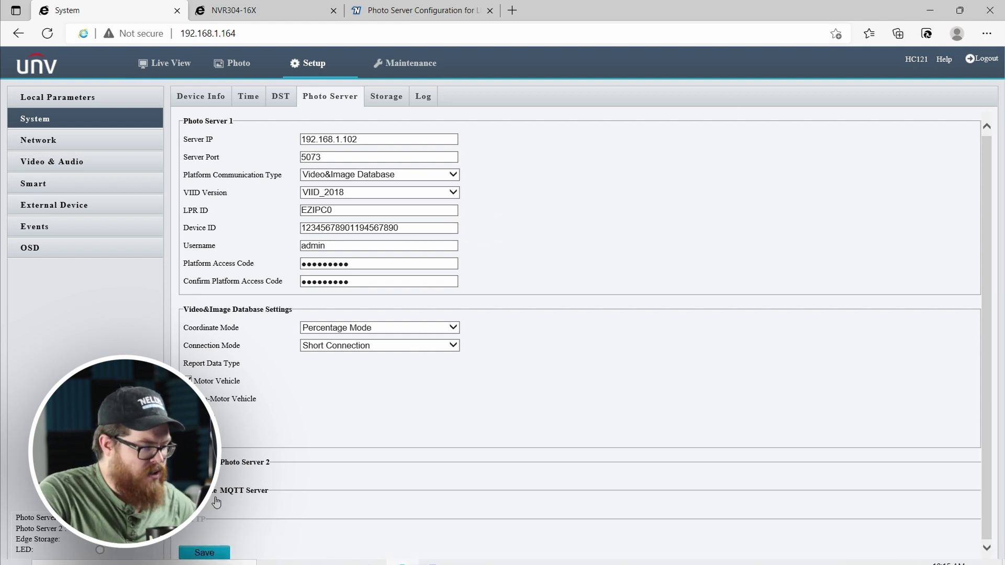
left_click(223, 554)
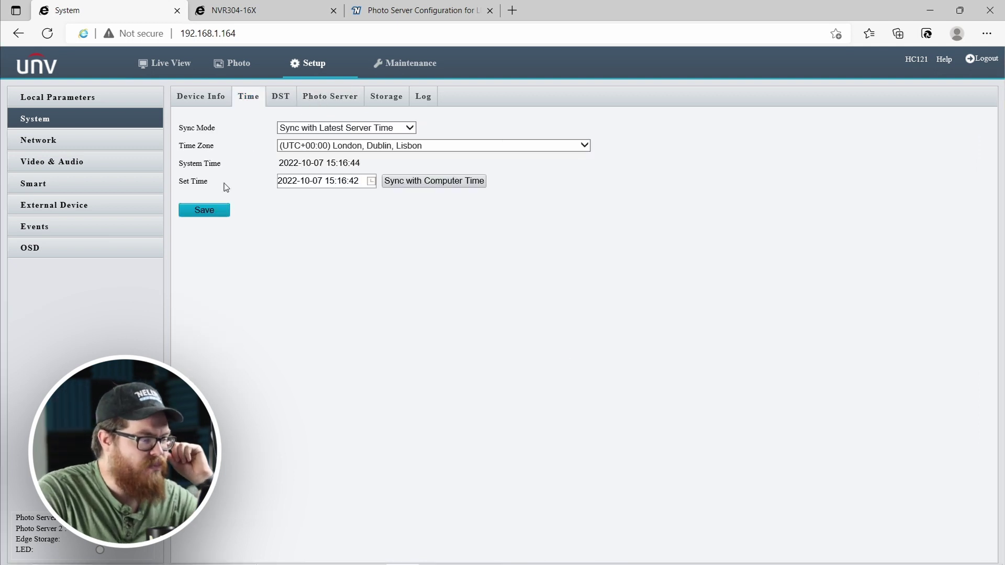
Keep camera sync mode on latest server time, sync to computer time, then enter NVR Setup.
left_click(308, 128)
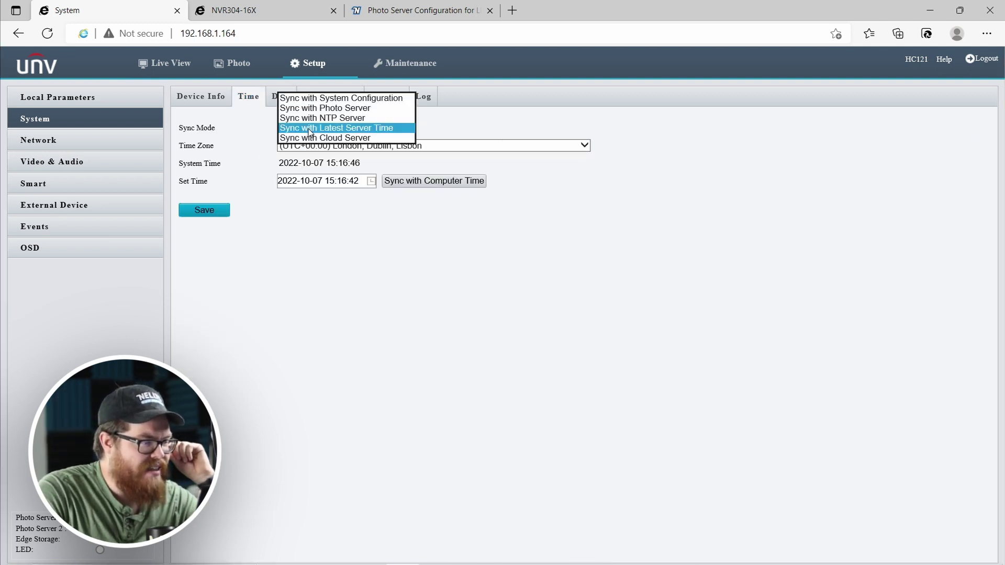
left_click(405, 128)
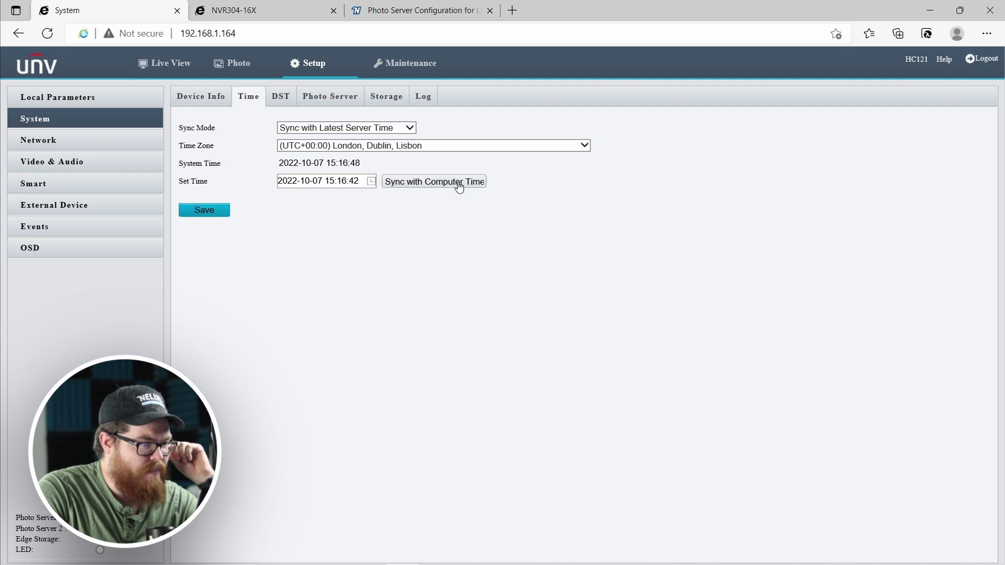
left_click(459, 182)
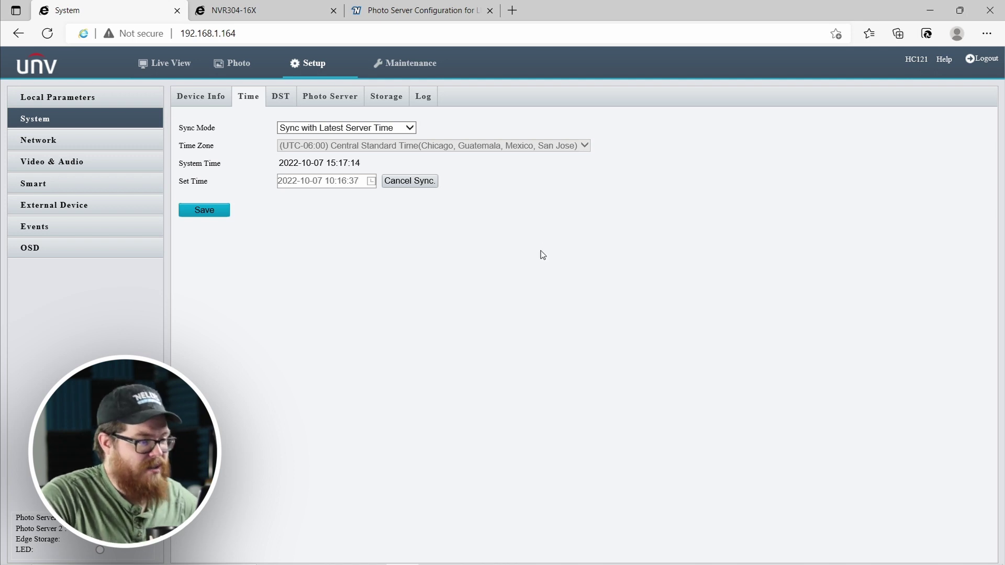
key("ctrl+Tab")
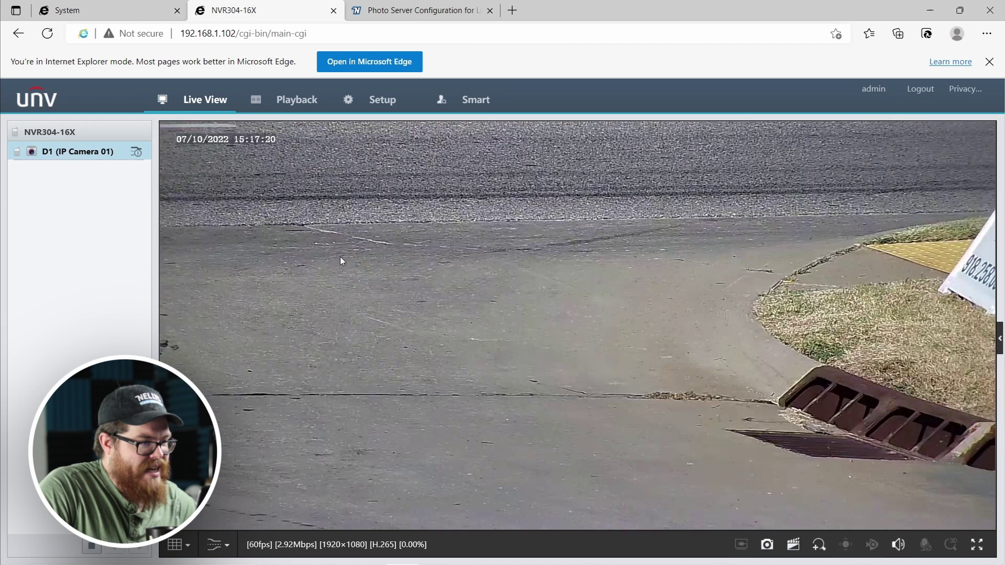
left_click(396, 106)
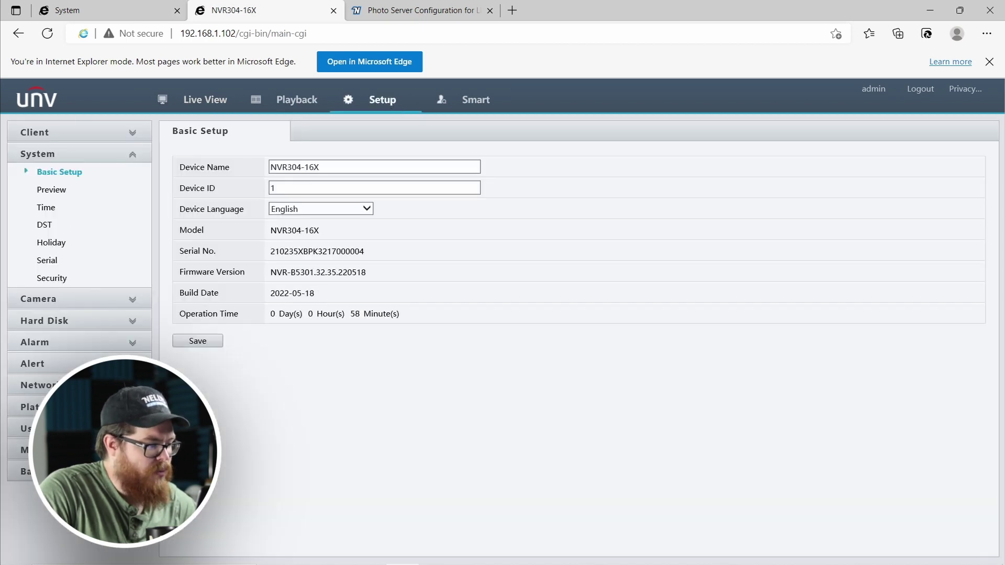
Turn on the NVR's Video&Image Database Server with address 192.168.1.102.
left_click(30, 406)
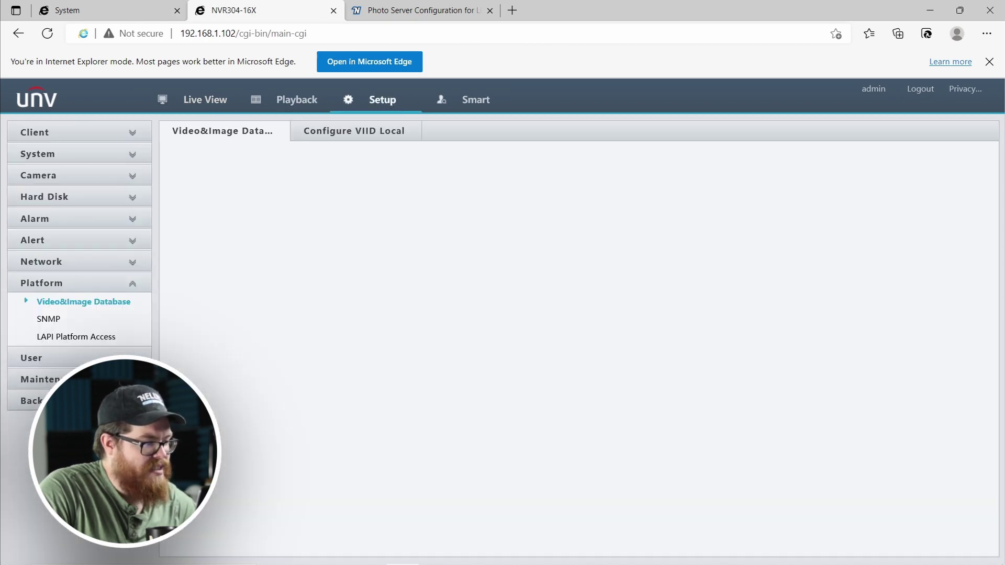
left_click(80, 302)
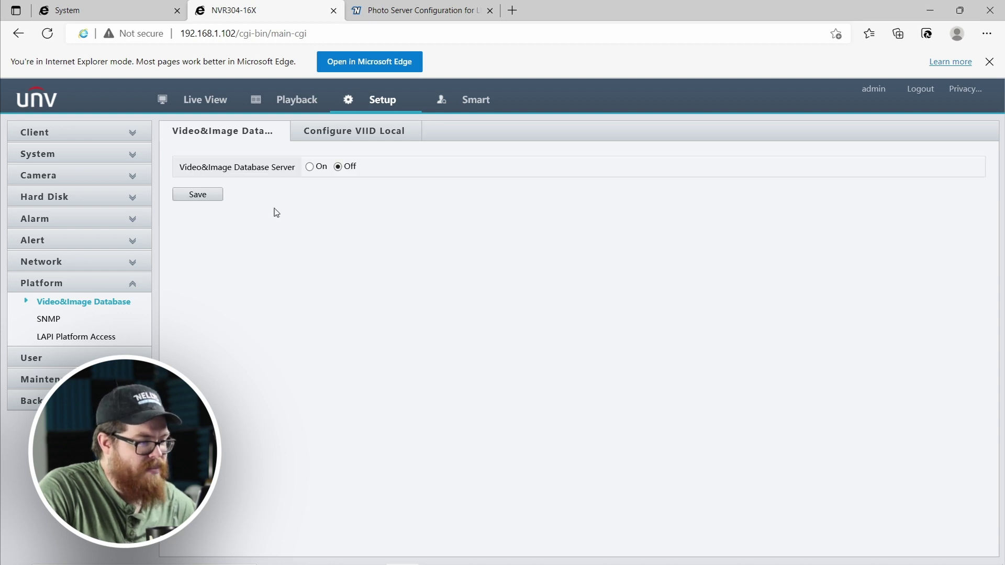
left_click(309, 167)
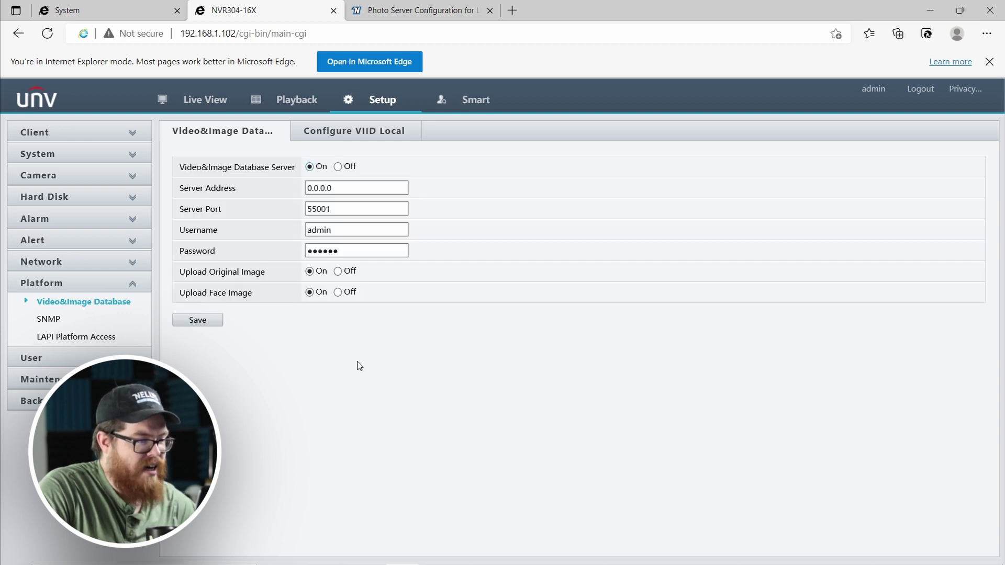
left_click(341, 189)
double_click(341, 189)
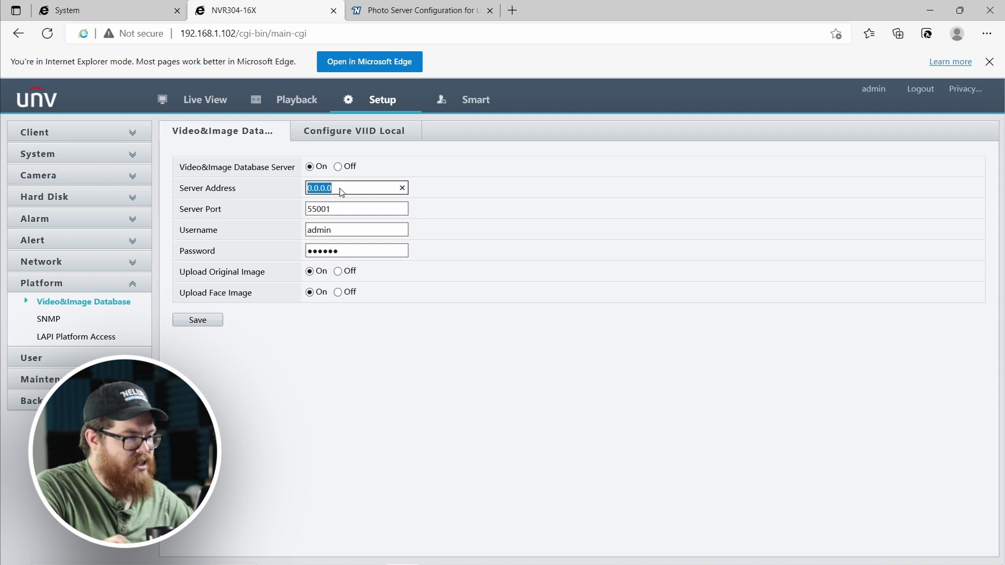
type("192.168.1.102")
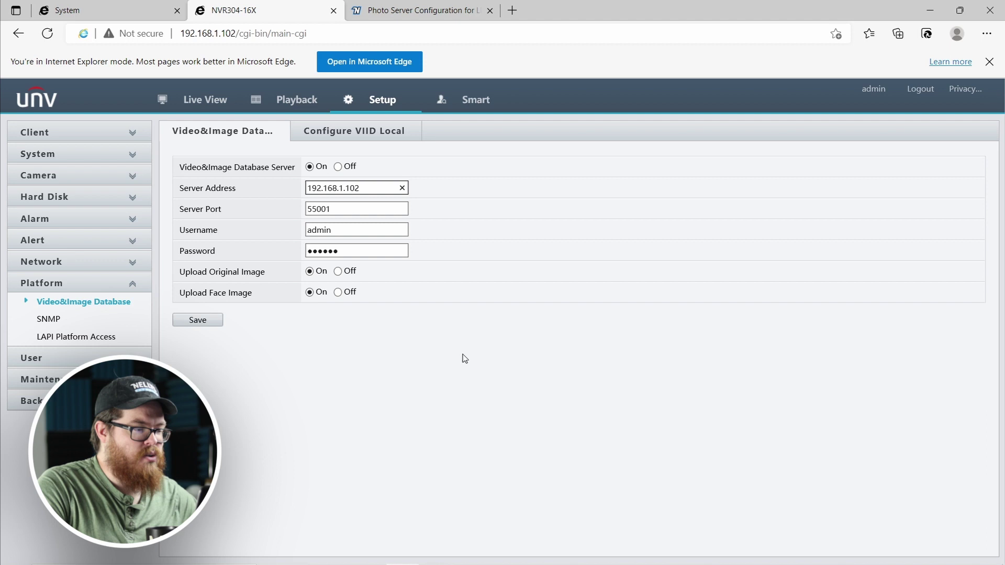
left_click(546, 248)
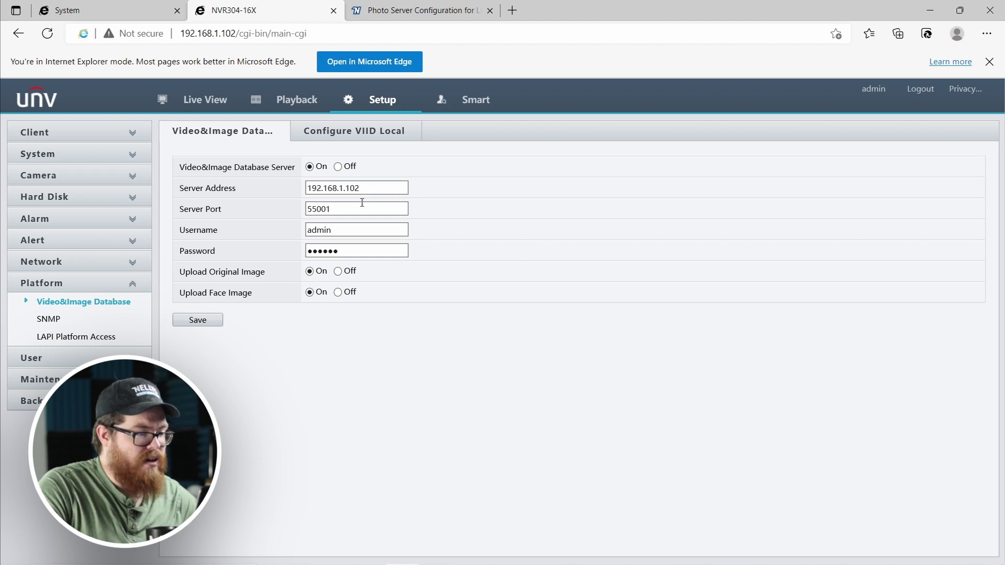
Check the article, then set port 5073, re-enter the password and save the database settings.
left_click(387, 12)
scroll(424, 376, "down", 15)
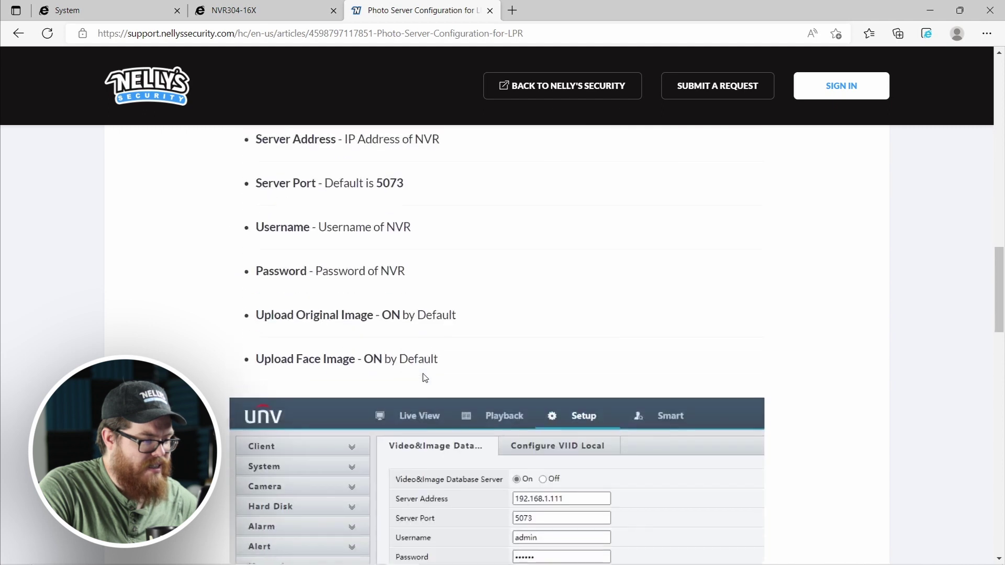
scroll(423, 377, "up", 1)
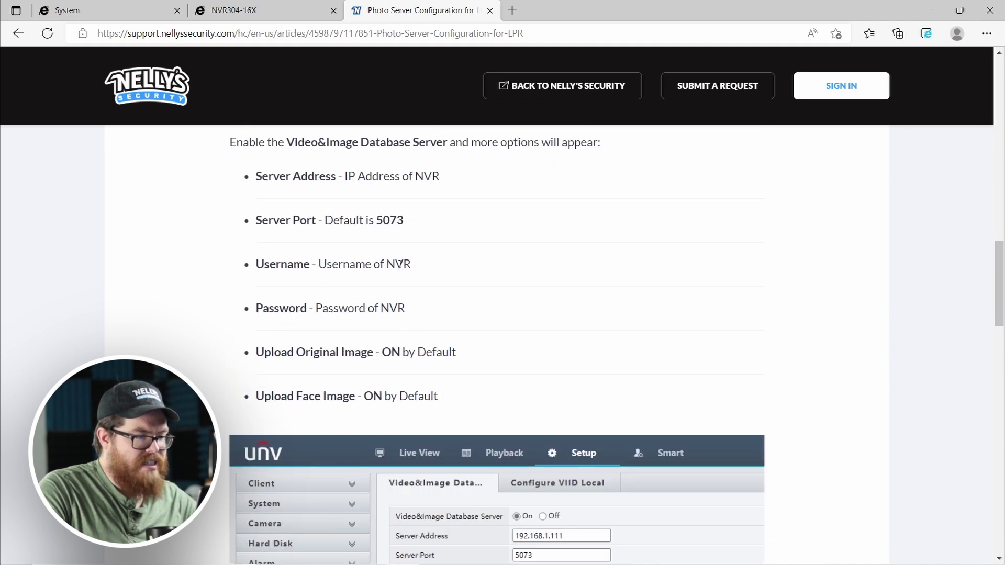
left_click(269, 15)
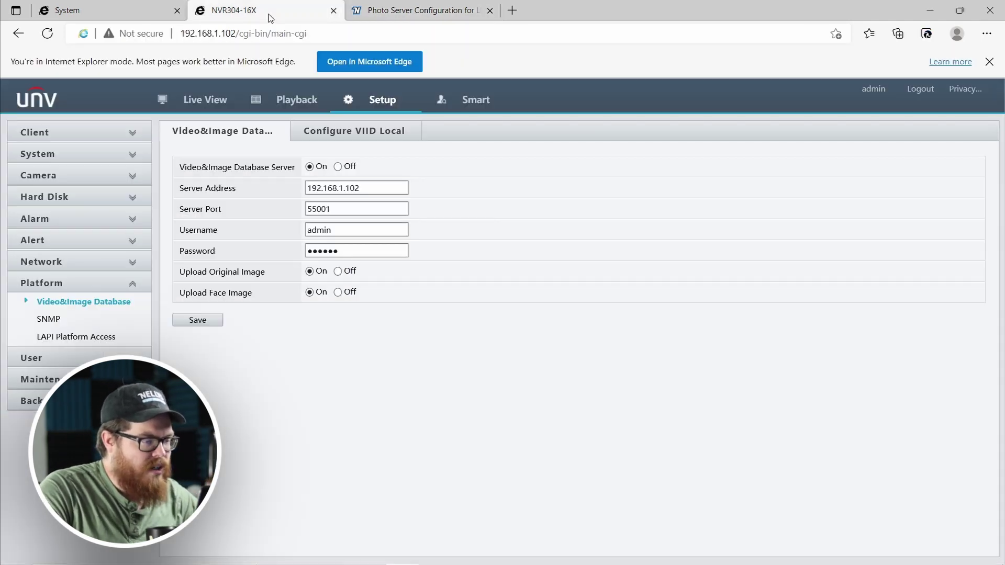
double_click(360, 209)
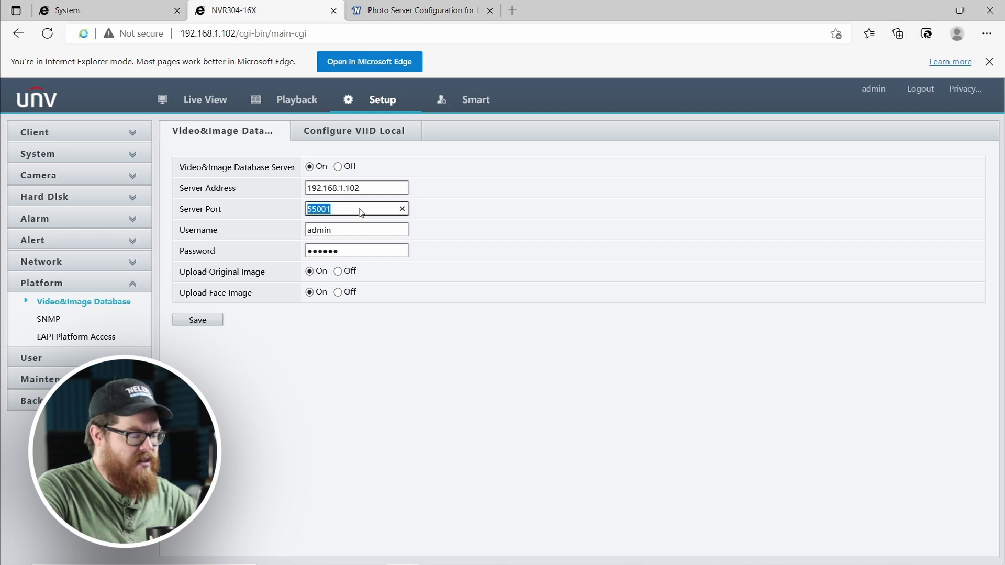
type("5073")
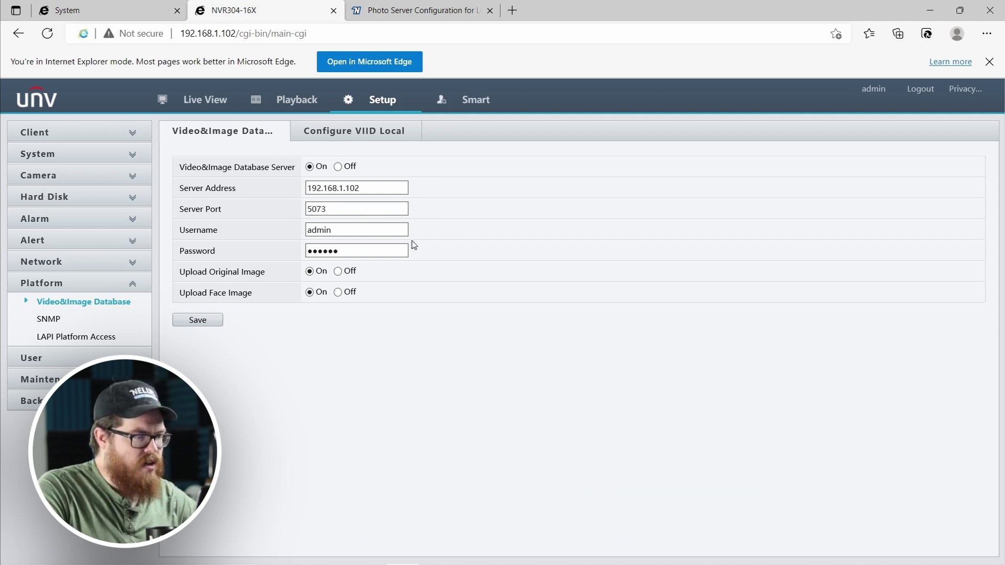
left_click(362, 250)
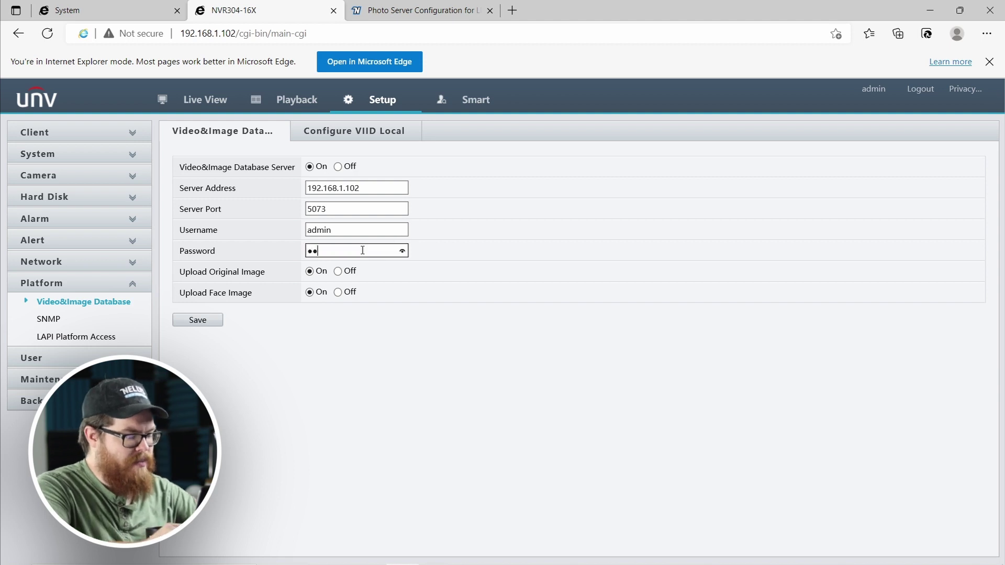
key("Return")
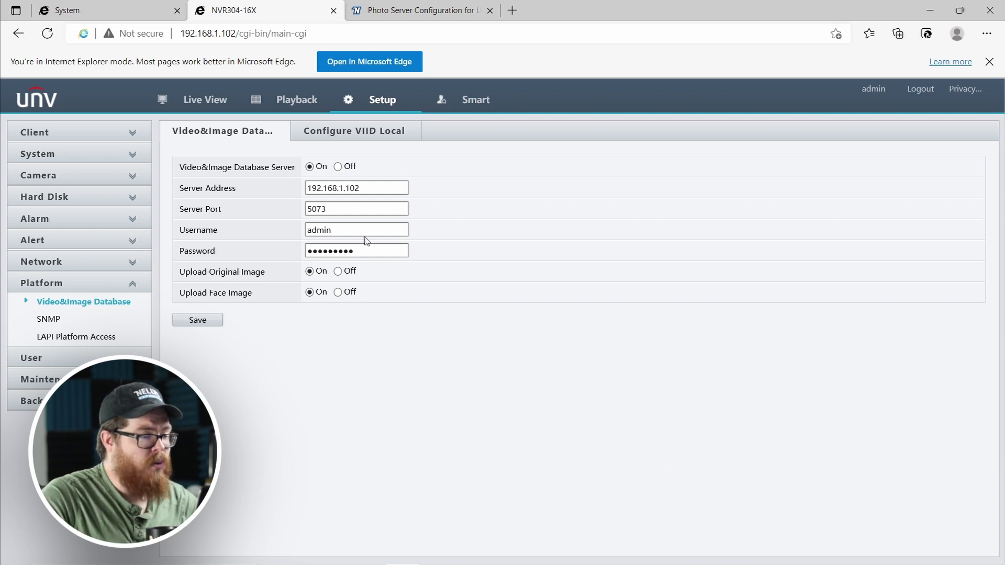
left_click(380, 139)
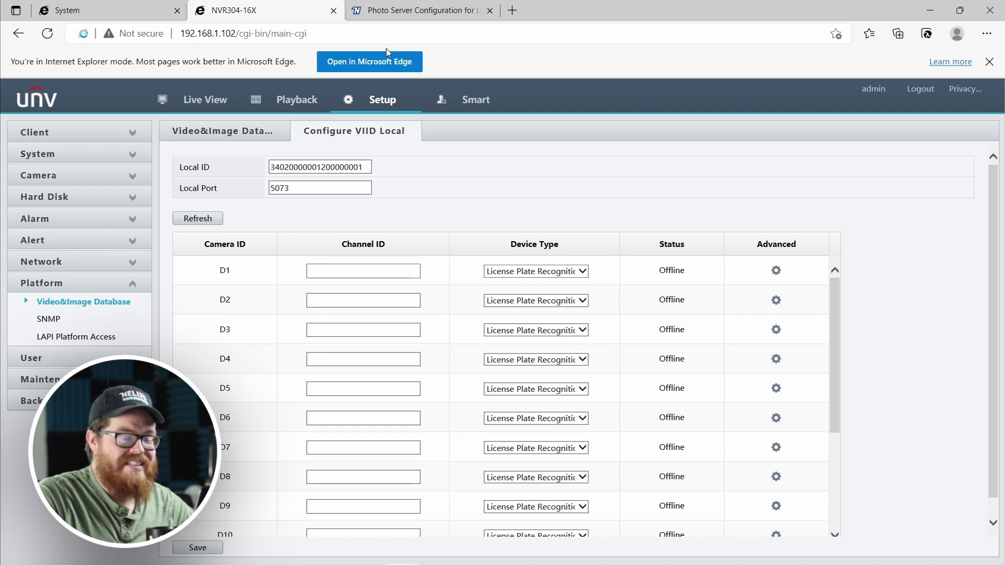
left_click(394, 10)
scroll(424, 275, "down", 10)
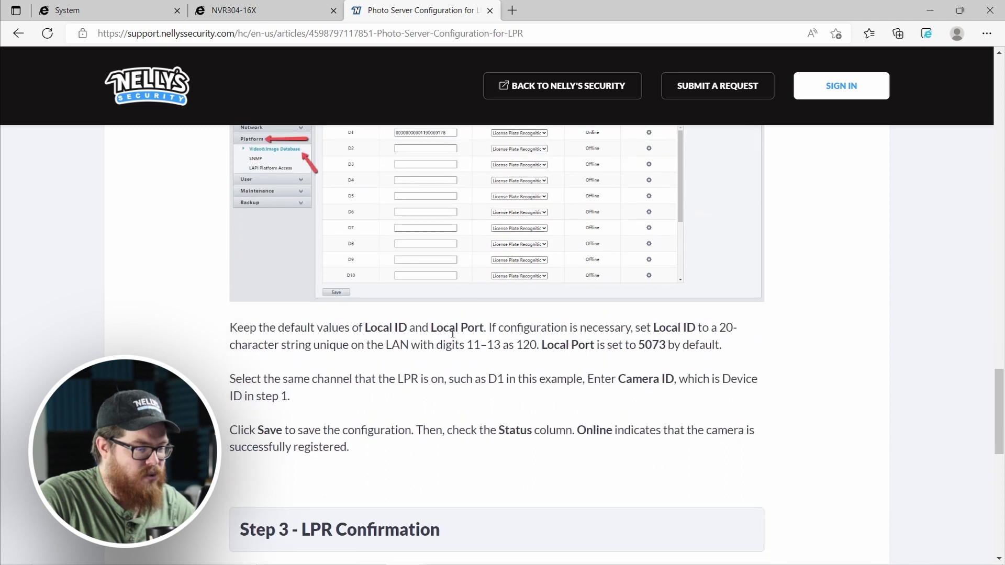
scroll(432, 376, "down", 2)
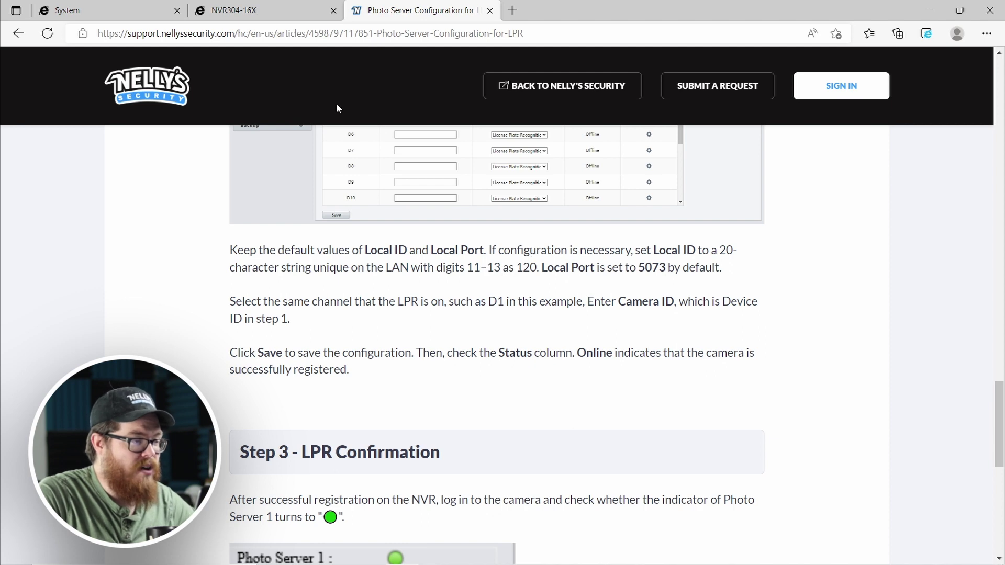
left_click(240, 15)
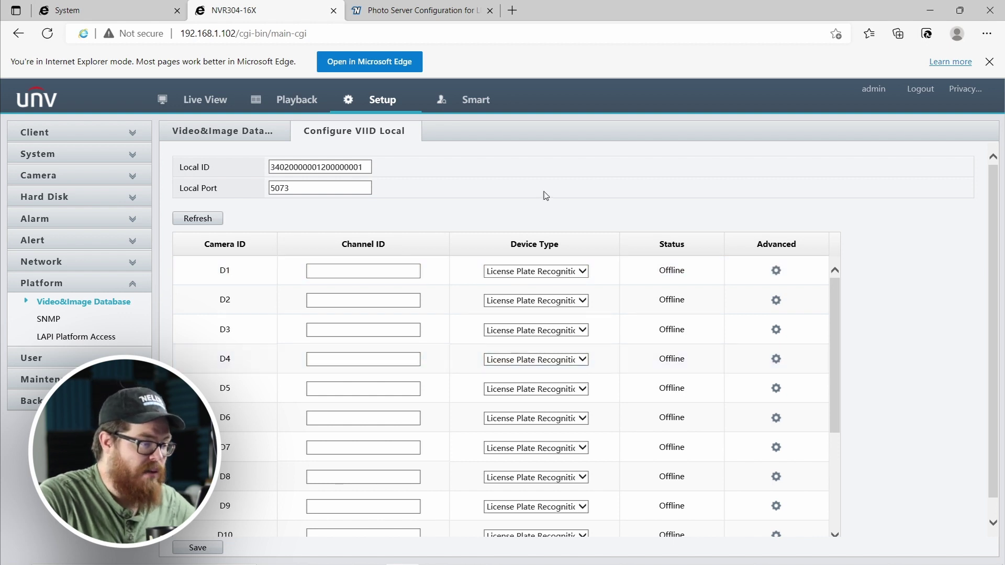
scroll(536, 186, "down", 1)
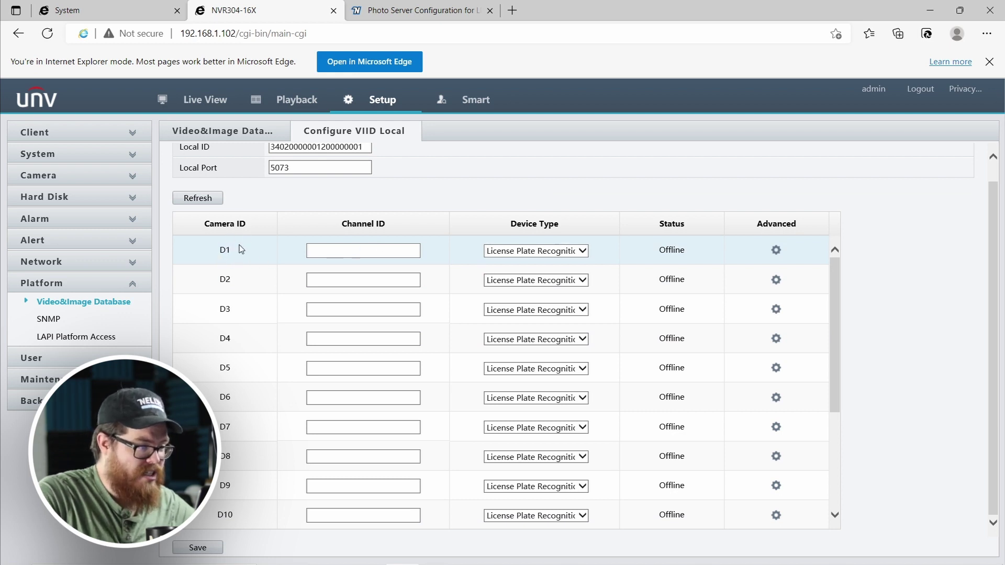
left_click(121, 11)
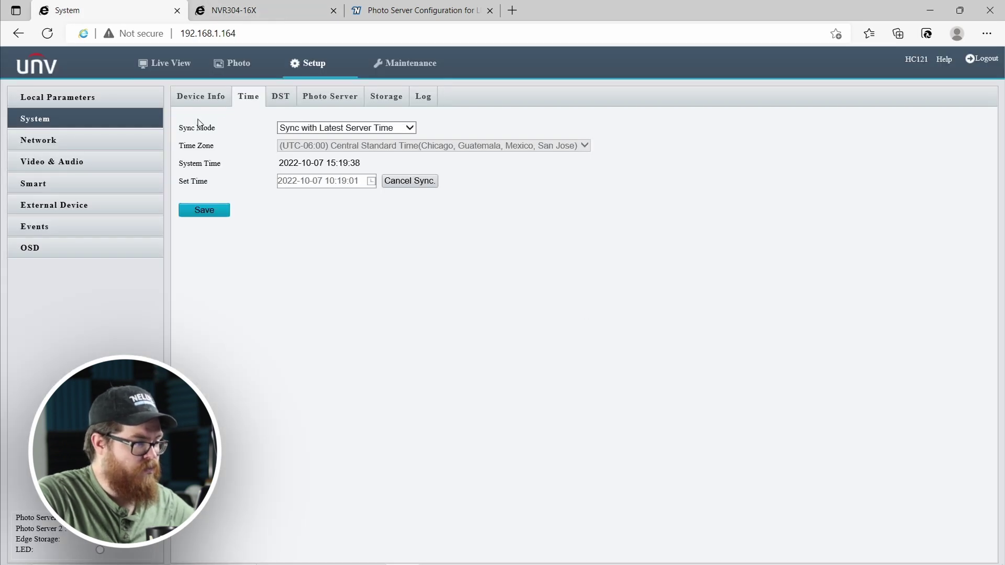
left_click(312, 99)
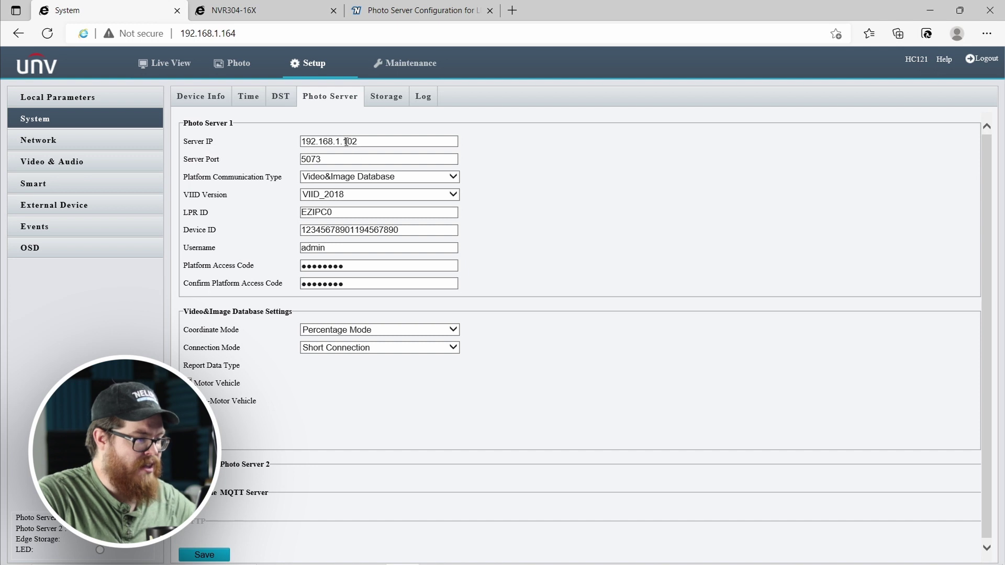
left_click(346, 142)
left_click(653, 316)
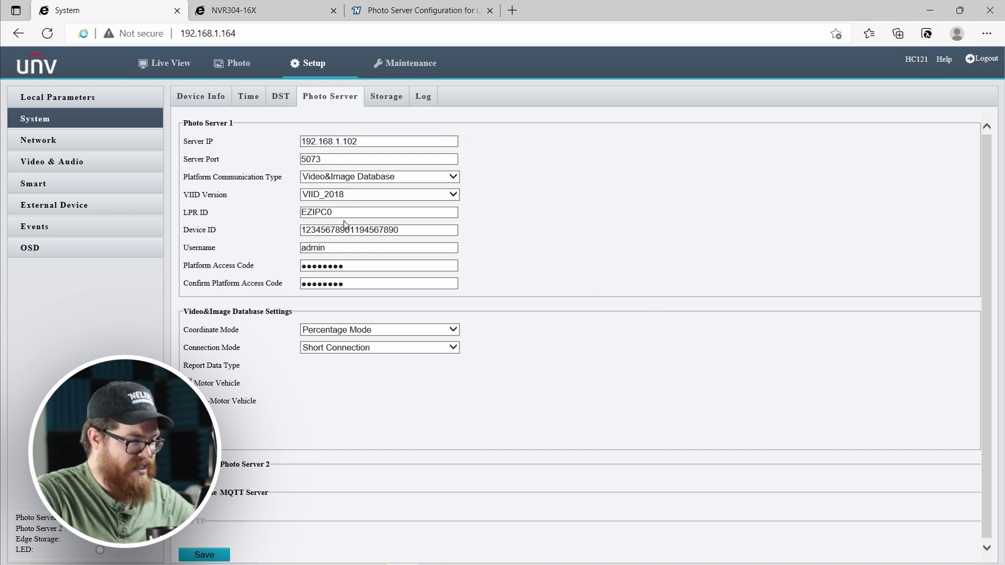
double_click(347, 234)
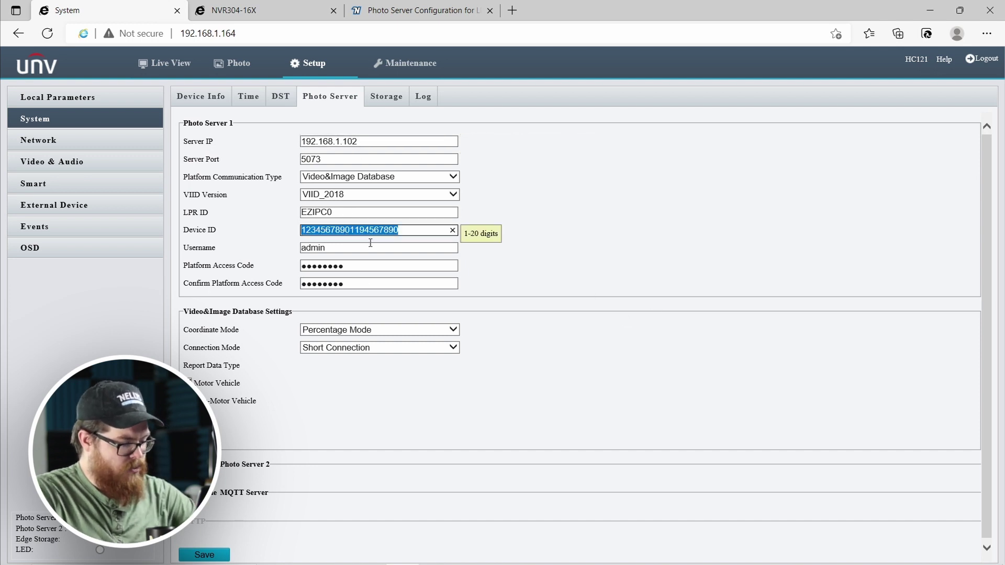
key("ctrl+c")
key("ctrl+Tab")
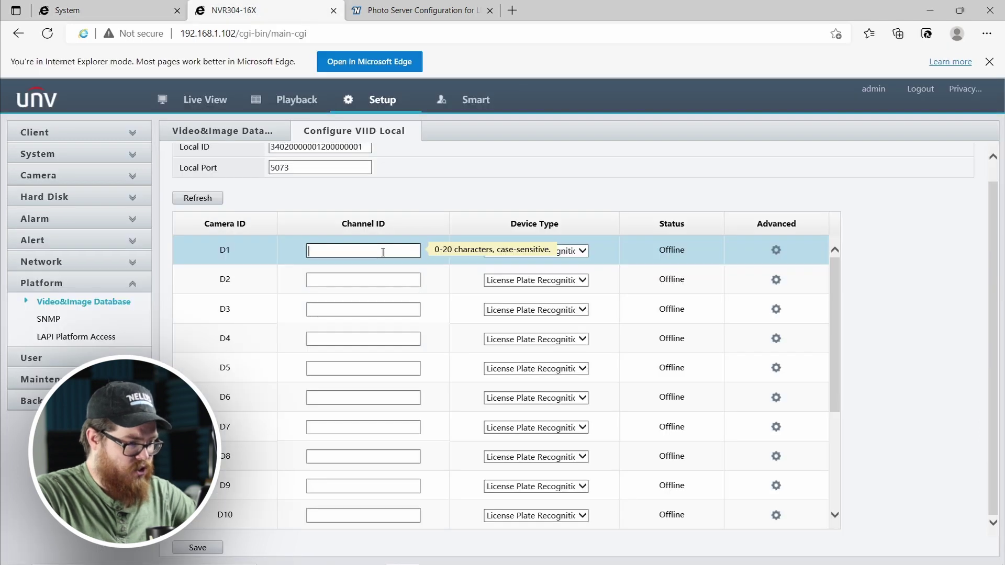
key("ctrl+v")
left_click(440, 285)
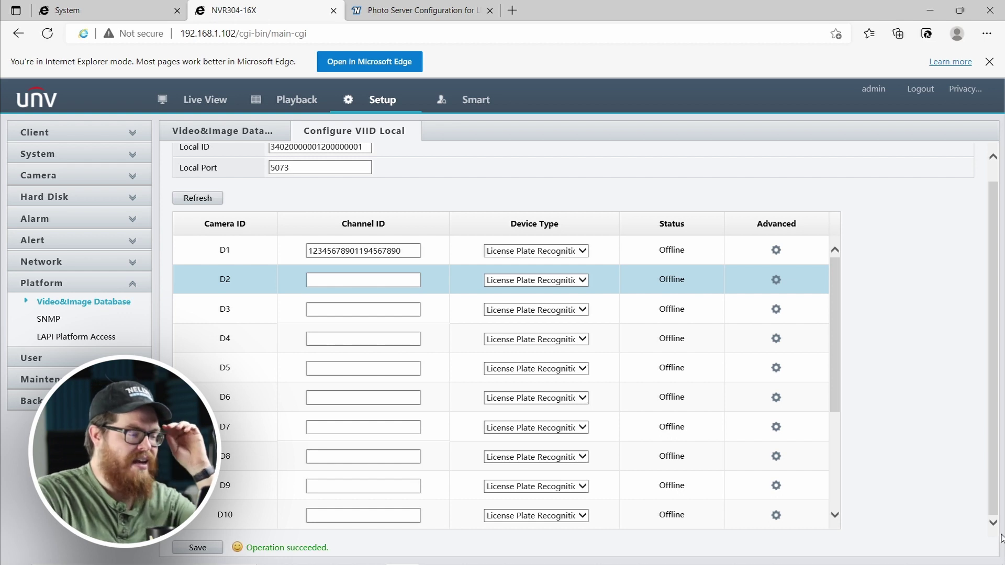
Confirm D1 shows Online in Configure VIID Local and check the camera's Photo Server 1 status.
scroll(862, 497, "up", 1)
left_click(56, 322)
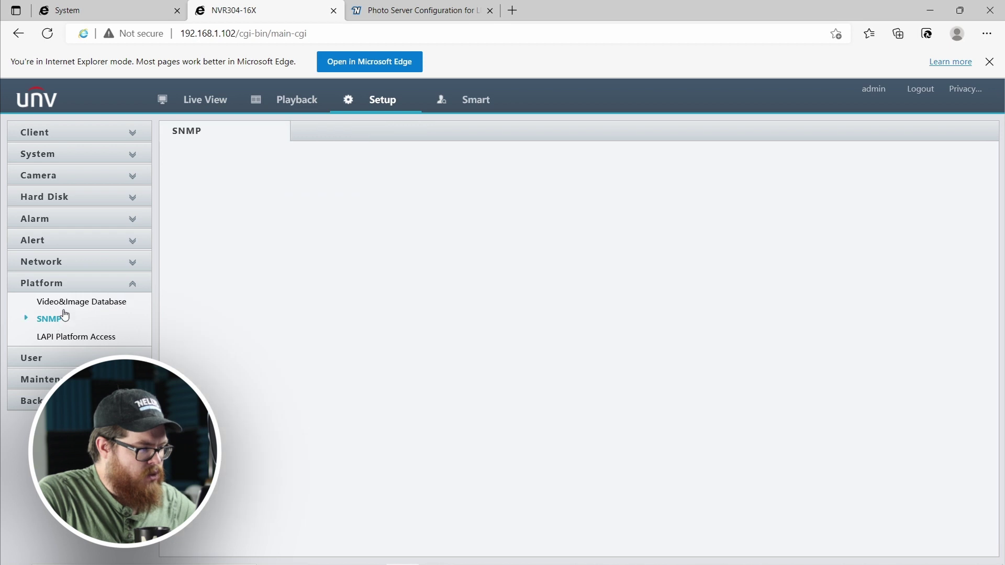
left_click(62, 301)
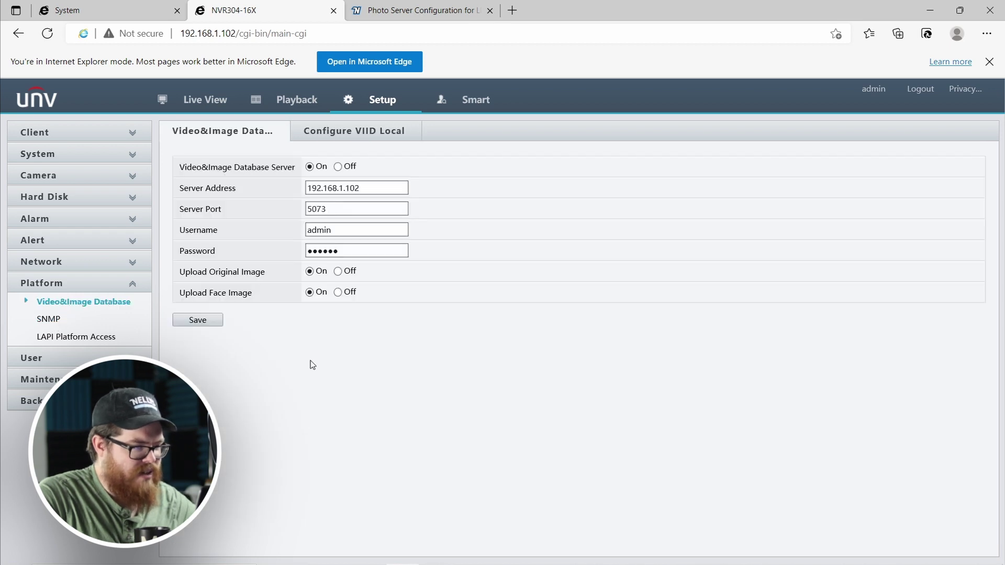
left_click(353, 131)
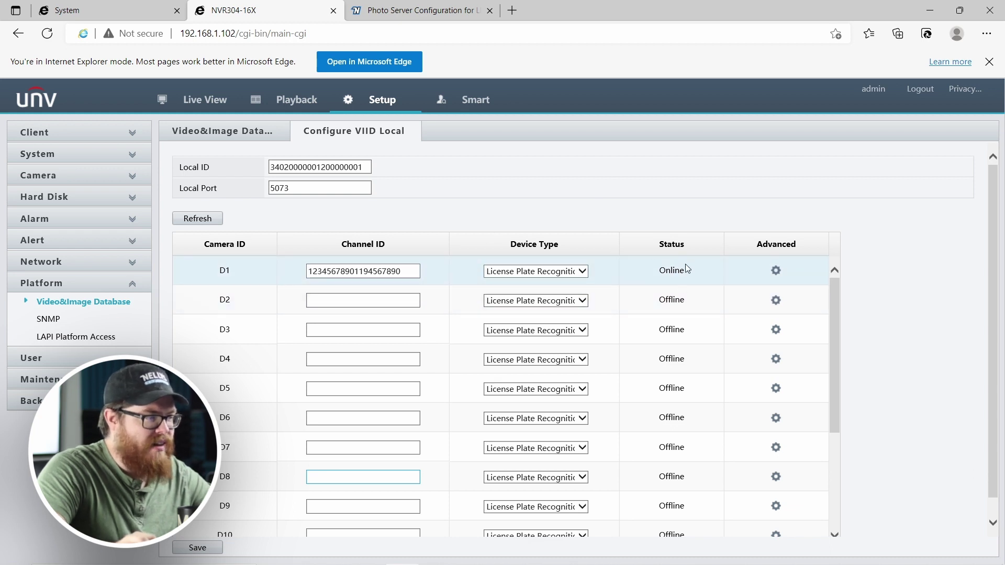
left_click(142, 10)
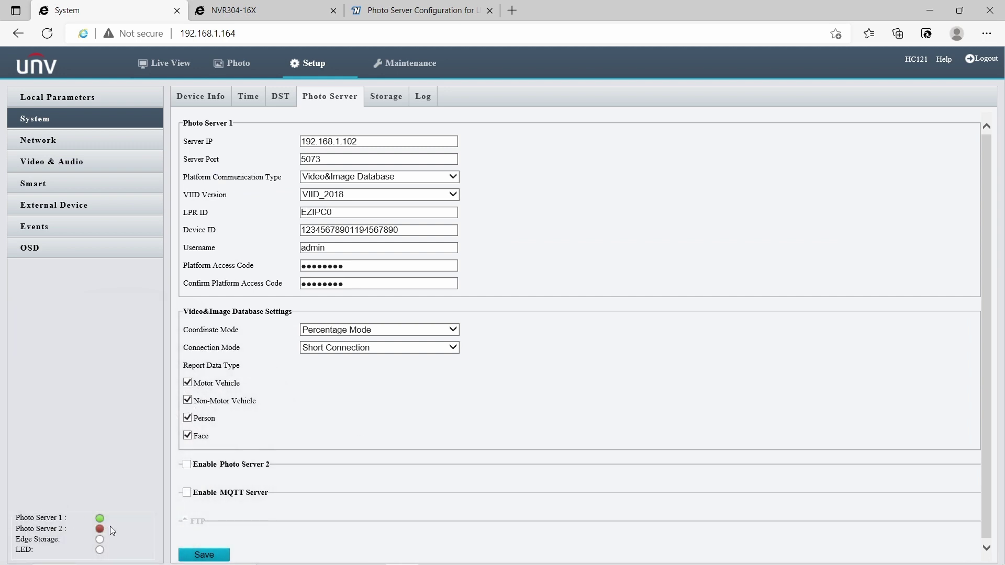
mouse_move(99, 522)
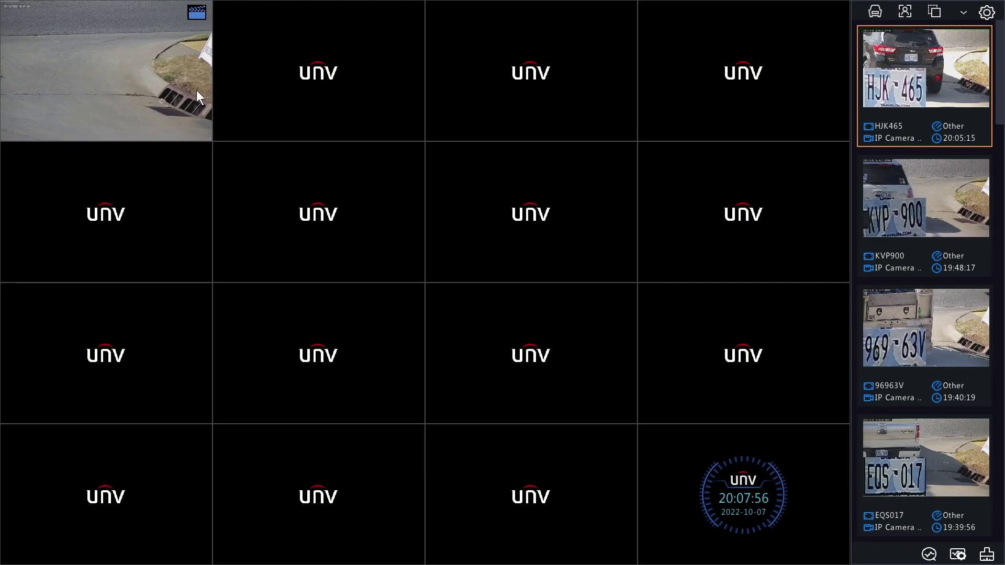
mouse_move(224, 122)
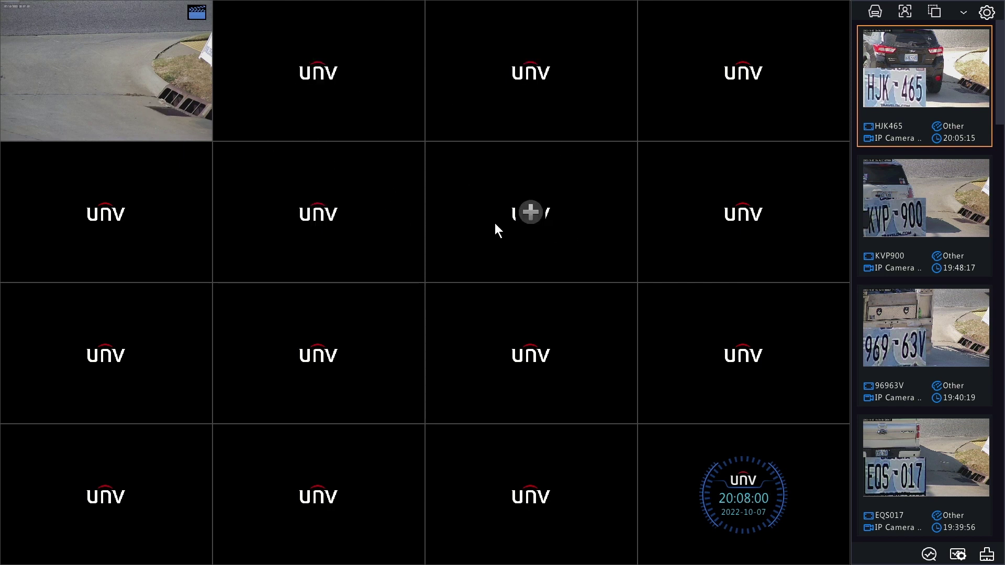
double_click(175, 97)
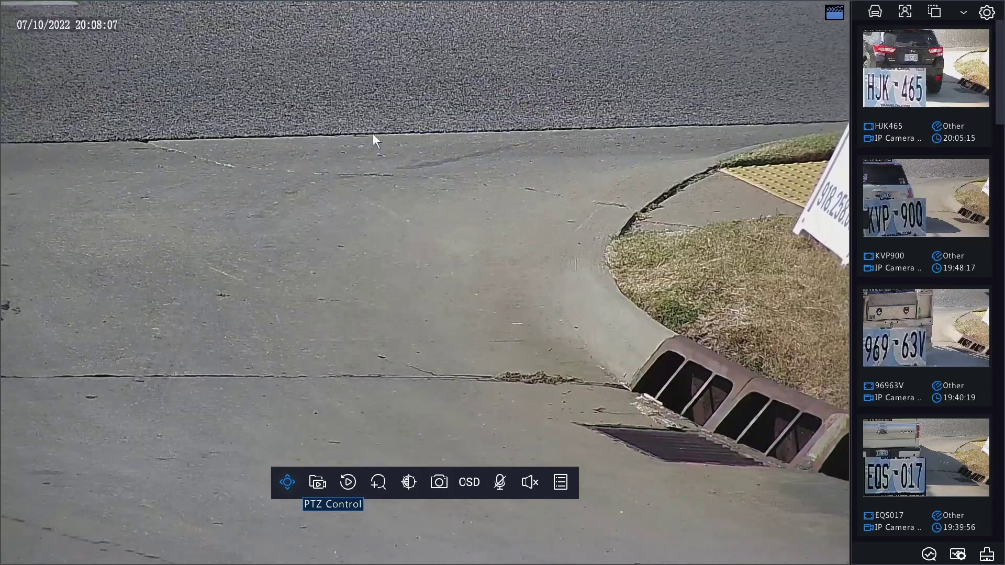
scroll(900, 139, "down", 4)
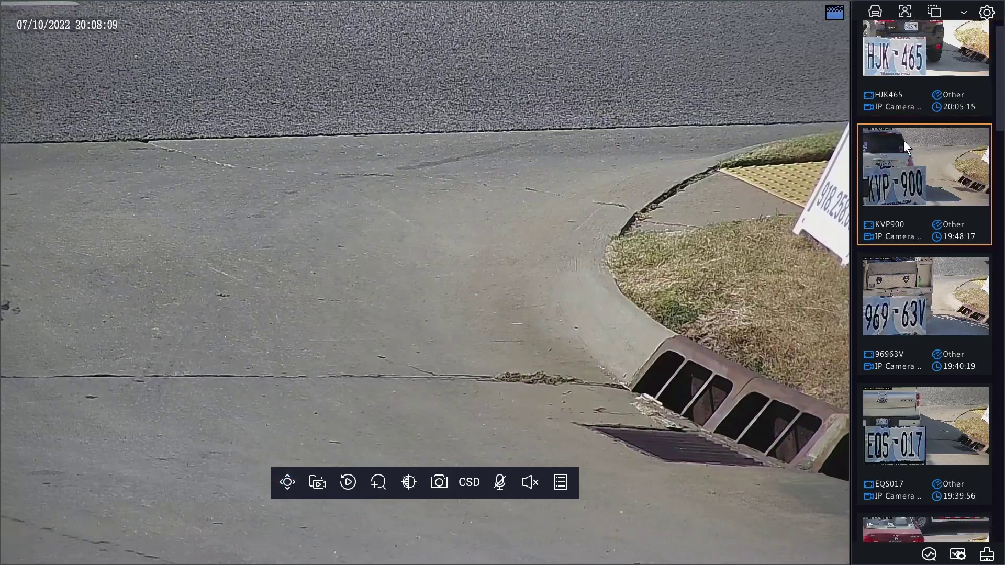
scroll(910, 138, "down", 10)
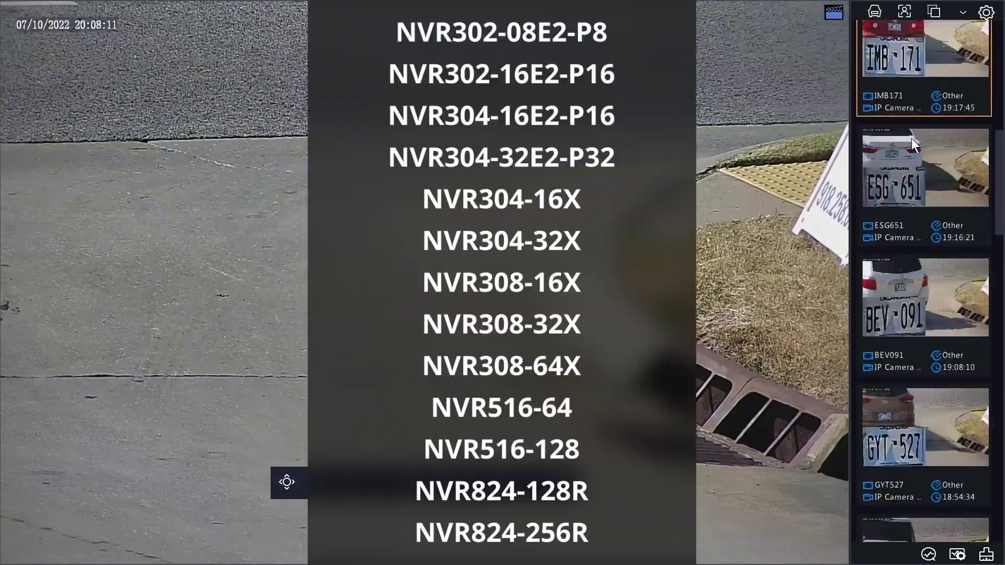
scroll(916, 137, "down", 12)
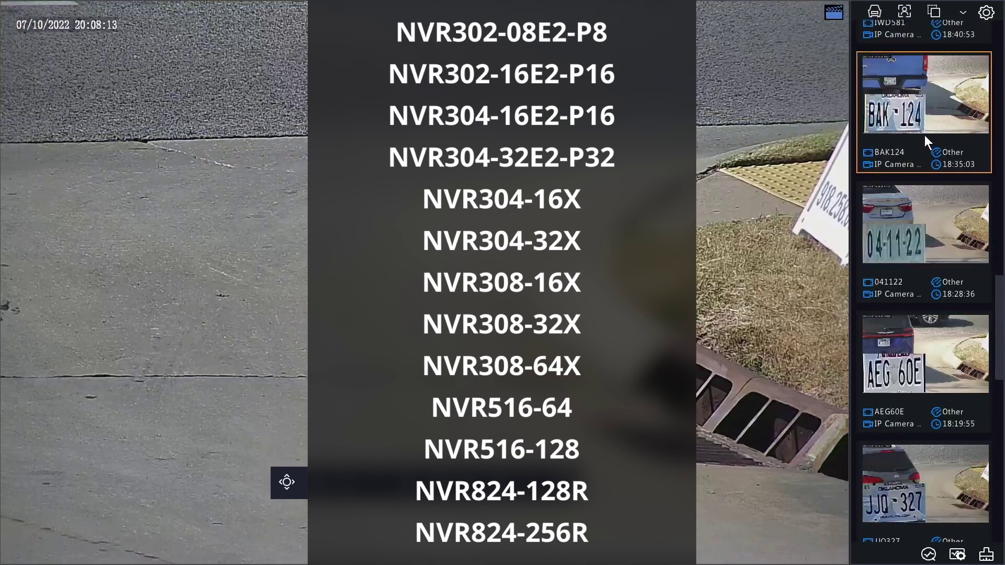
scroll(924, 135, "down", 7)
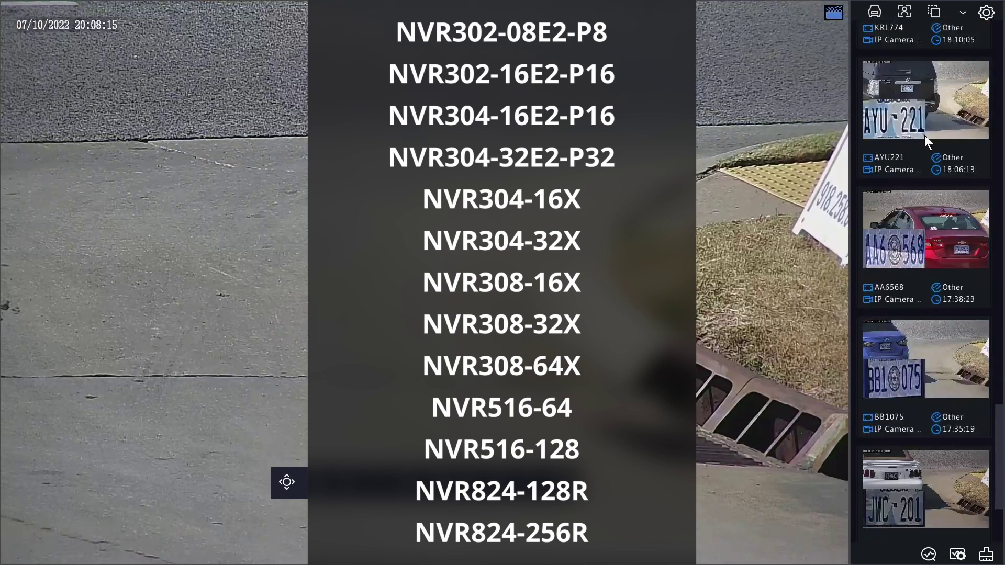
scroll(924, 135, "up", 9)
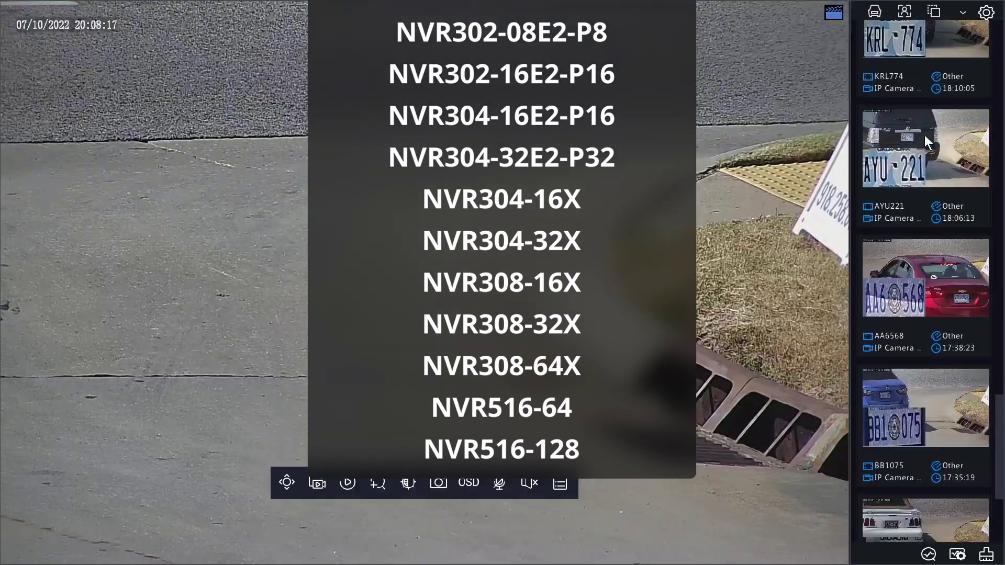
scroll(924, 225, "up", 12)
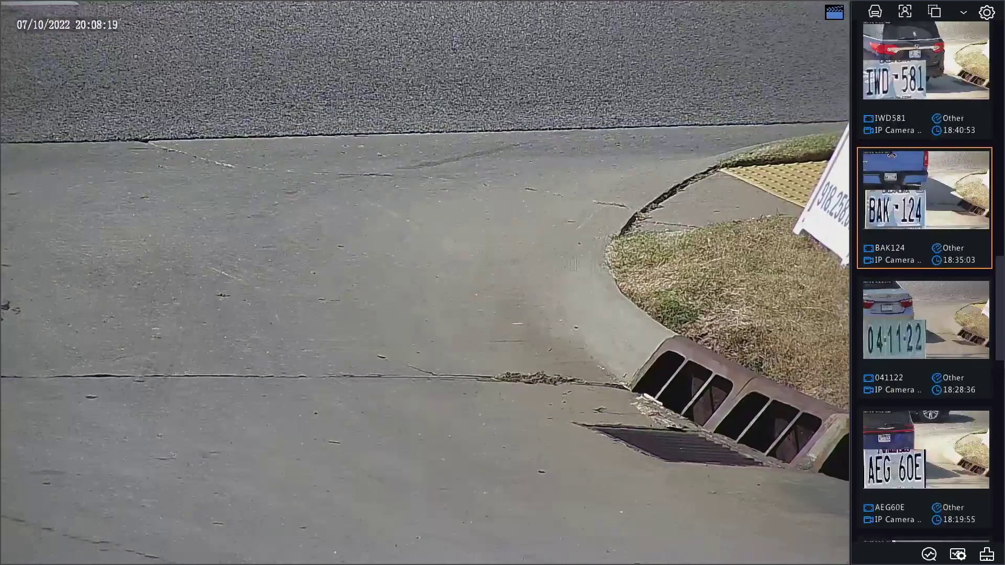
scroll(924, 282, "up", 10)
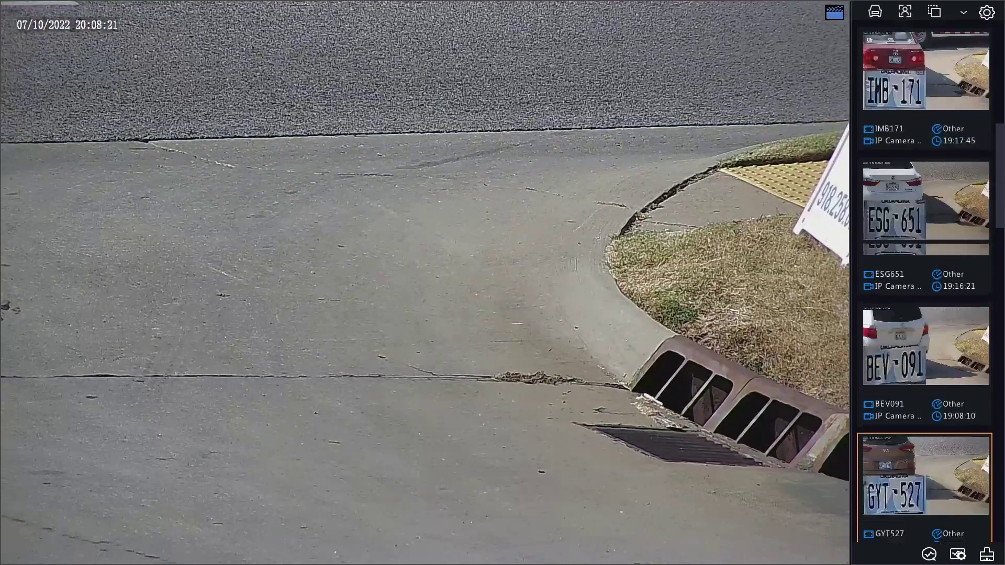
scroll(924, 282, "up", 2)
left_click(924, 83)
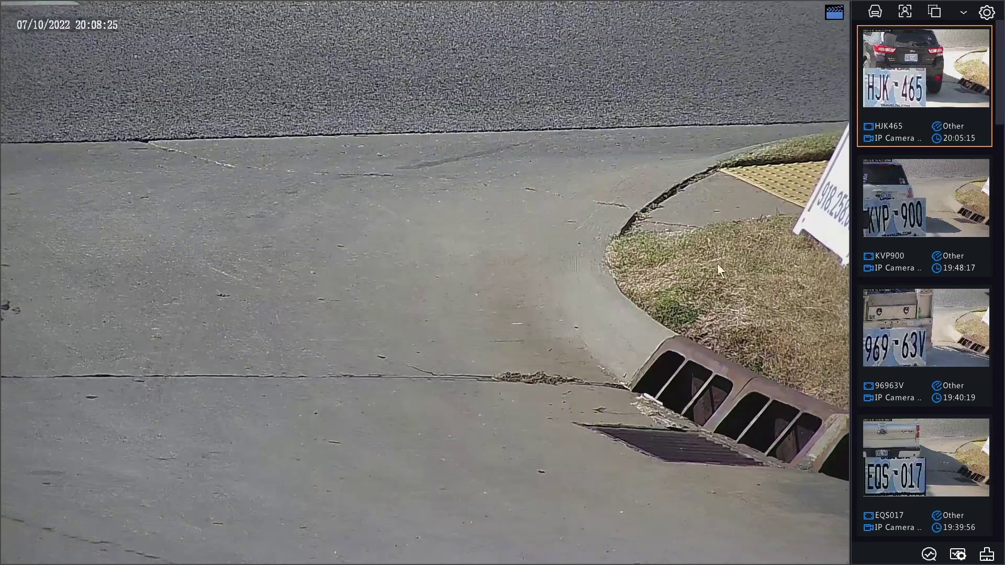